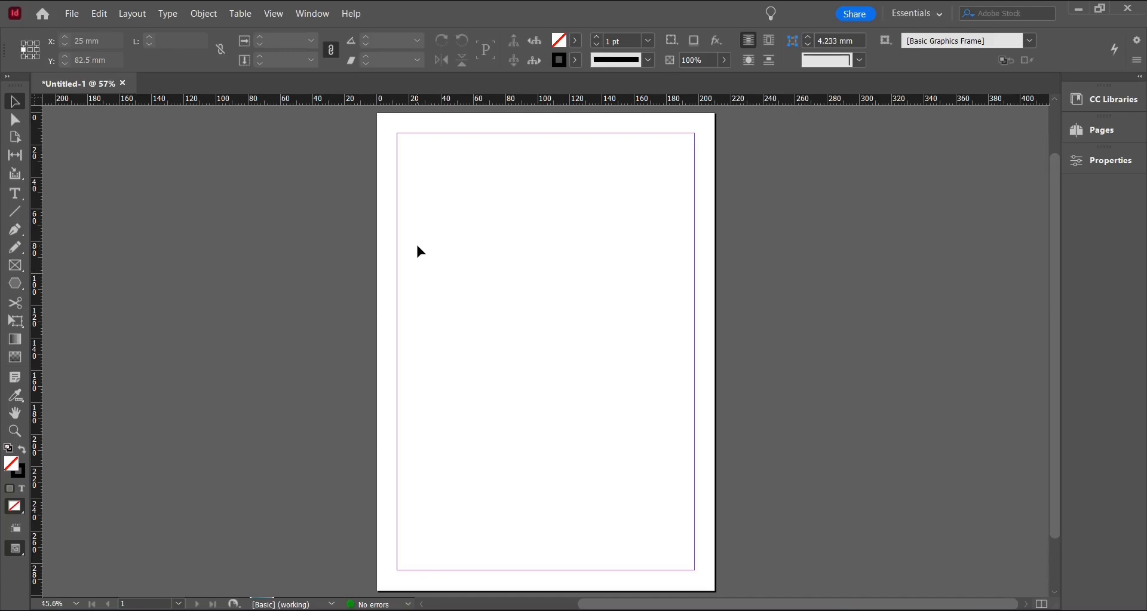
Load the o boat, ocean and owinter images together for placement in the document.
{"action": "left_click", "coordinate": [78, 16]}
{"action": "left_click", "coordinate": [97, 214]}
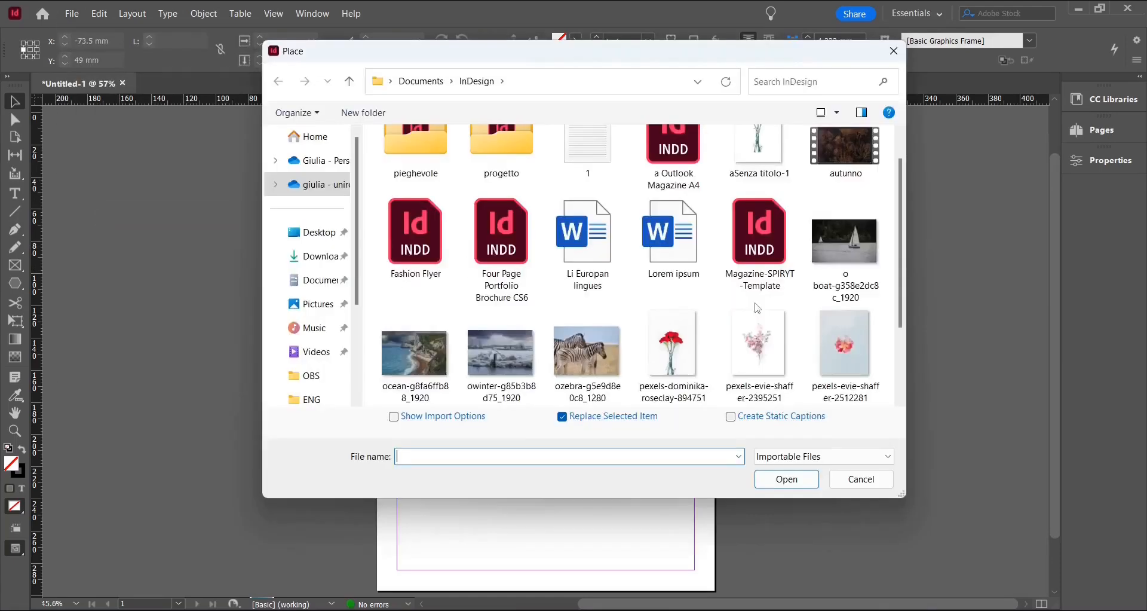
{"action": "left_click", "coordinate": [855, 250]}
{"action": "left_click", "coordinate": [507, 387], "text": "shift"}
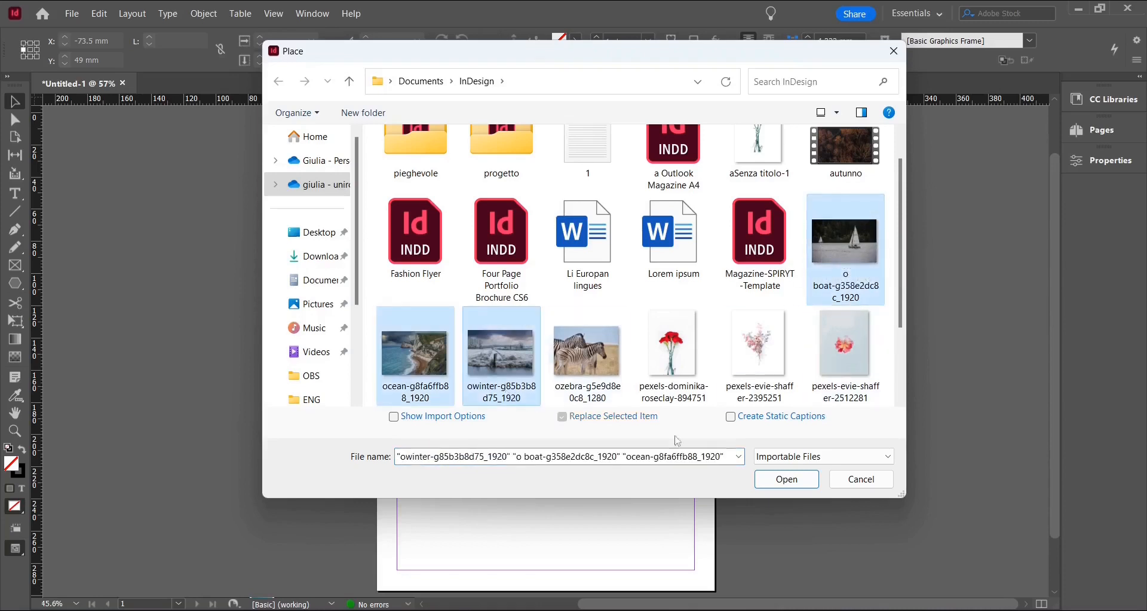
{"action": "left_click", "coordinate": [792, 479]}
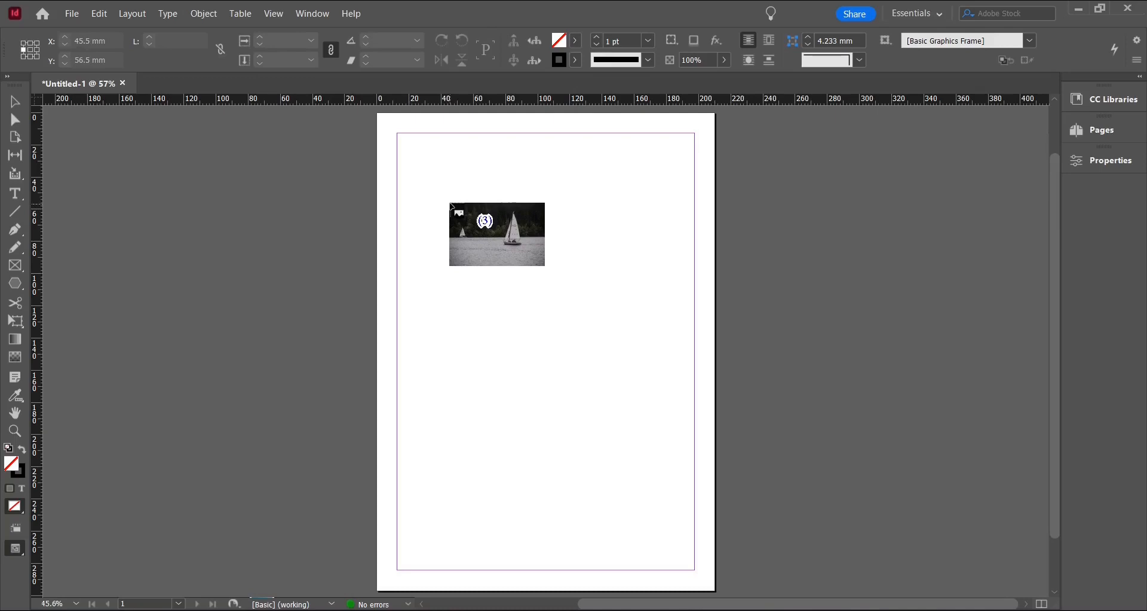
Cycle through the three loaded images until the ocean image is first in line to place.
{"action": "key", "text": "Right"}
{"action": "key", "text": "Right"}
{"action": "key", "text": "Right"}
{"action": "key", "text": "Right"}
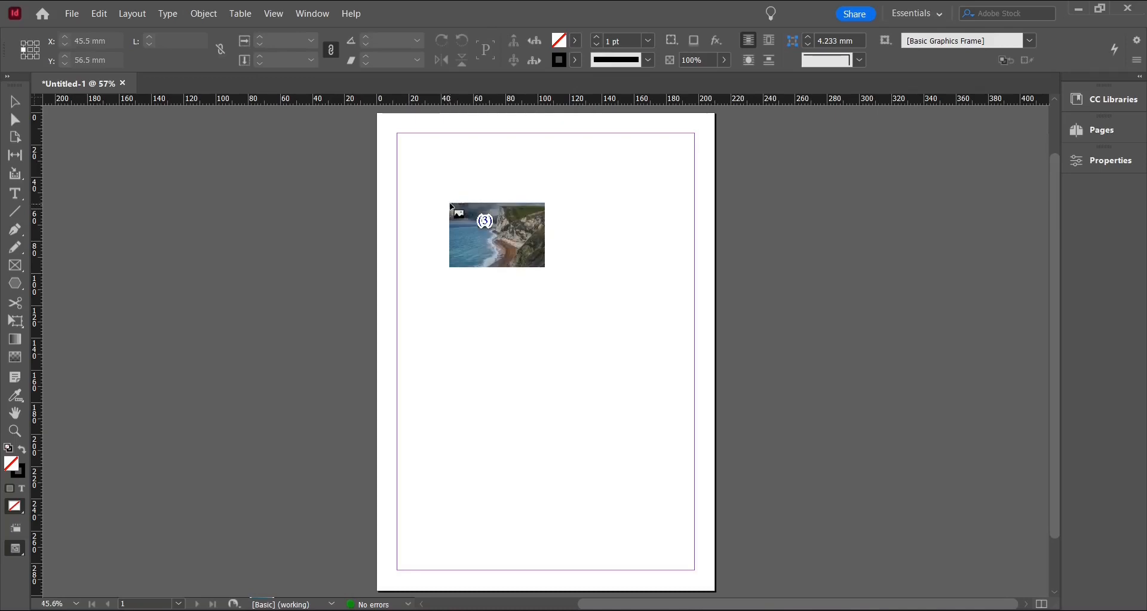
{"action": "key", "text": "Right"}
{"action": "key", "text": "Right"}
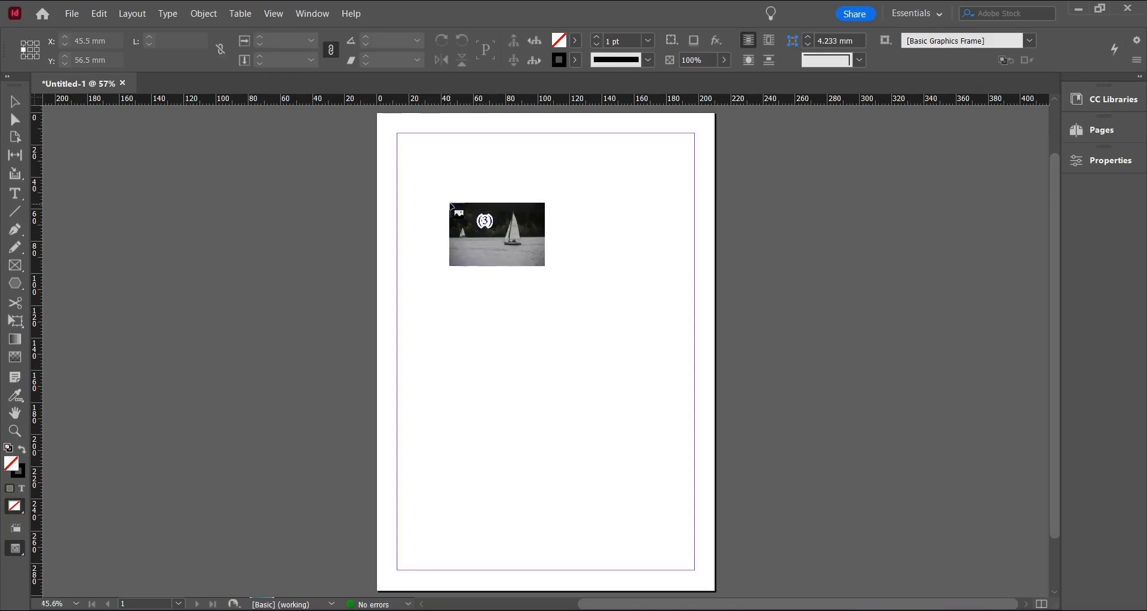
{"action": "key", "text": "Right"}
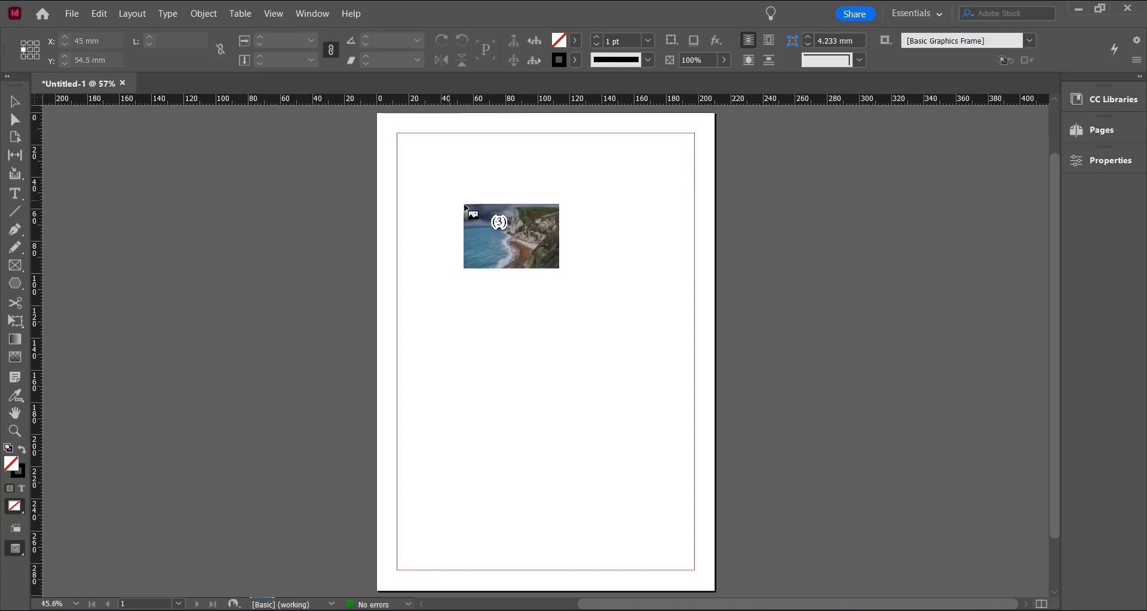
Place the ocean, winter and boat images one below another on page 1, the ocean image about 129 mm wide.
{"action": "left_click_drag", "start_coordinate": [421, 169], "coordinate": [629, 309]}
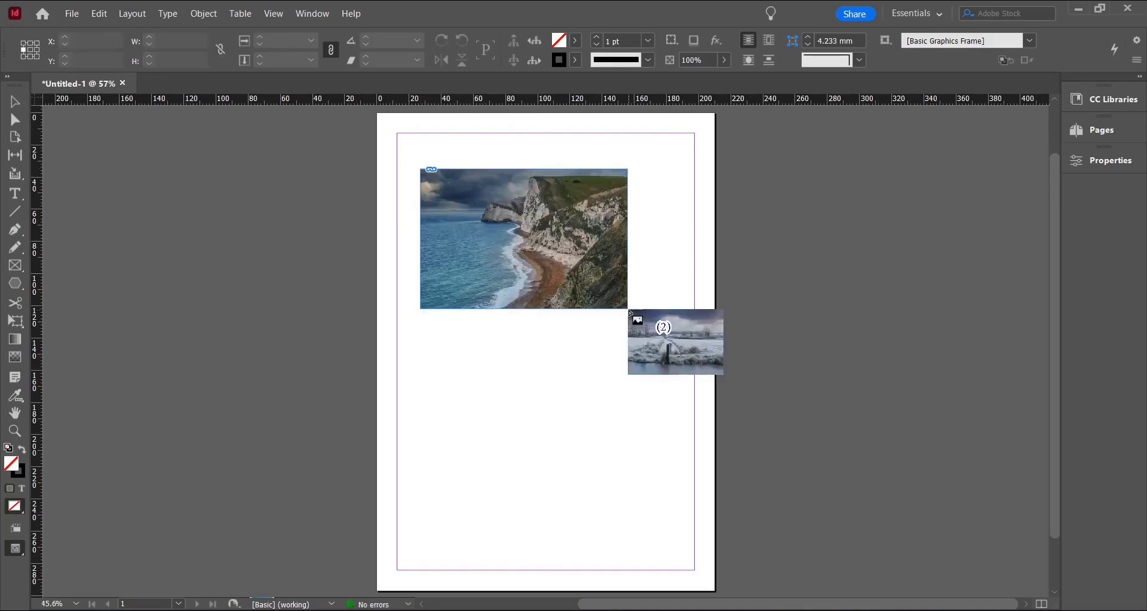
{"action": "left_click_drag", "start_coordinate": [423, 336], "coordinate": [627, 477]}
{"action": "left_click_drag", "start_coordinate": [421, 470], "coordinate": [596, 541]}
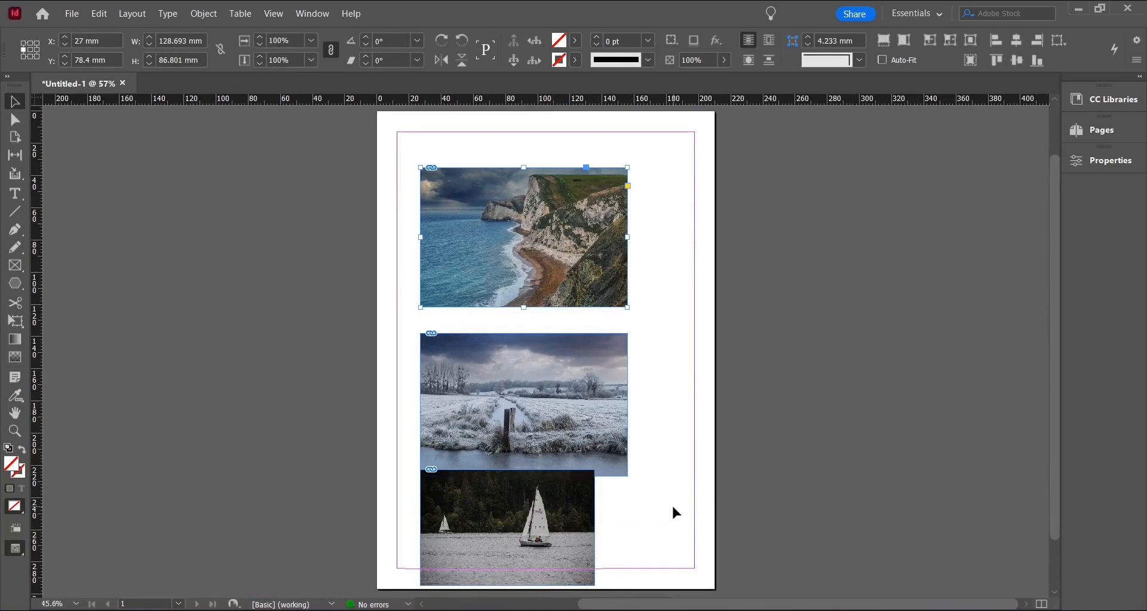
Undo the three separate image placements so the images are loaded for placing again.
{"action": "key", "text": "ctrl+z"}
{"action": "key", "text": "ctrl+z"}
{"action": "key", "text": "ctrl+z"}
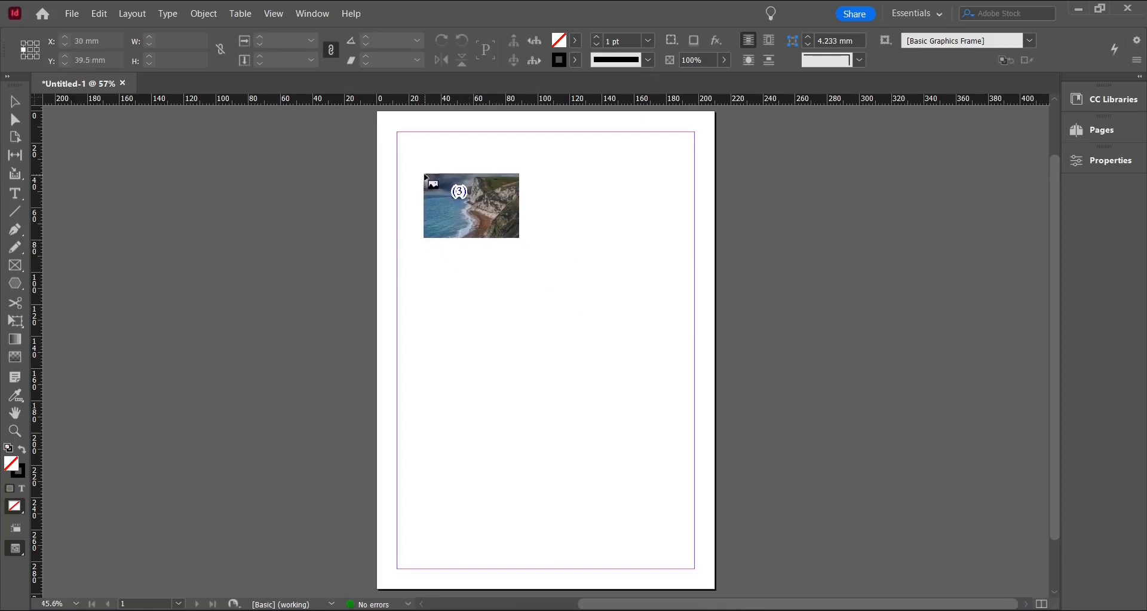
Draw a placement grid about 157 by 106.5 mm on page 1, trying different column and row counts.
{"action": "left_click_drag", "start_coordinate": [425, 177], "coordinate": [678, 346]}
{"action": "key", "text": "Right"}
{"action": "key", "text": "Right"}
{"action": "key", "text": "Up"}
{"action": "key", "text": "Left"}
{"action": "key", "text": "Up"}
{"action": "key", "text": "Right"}
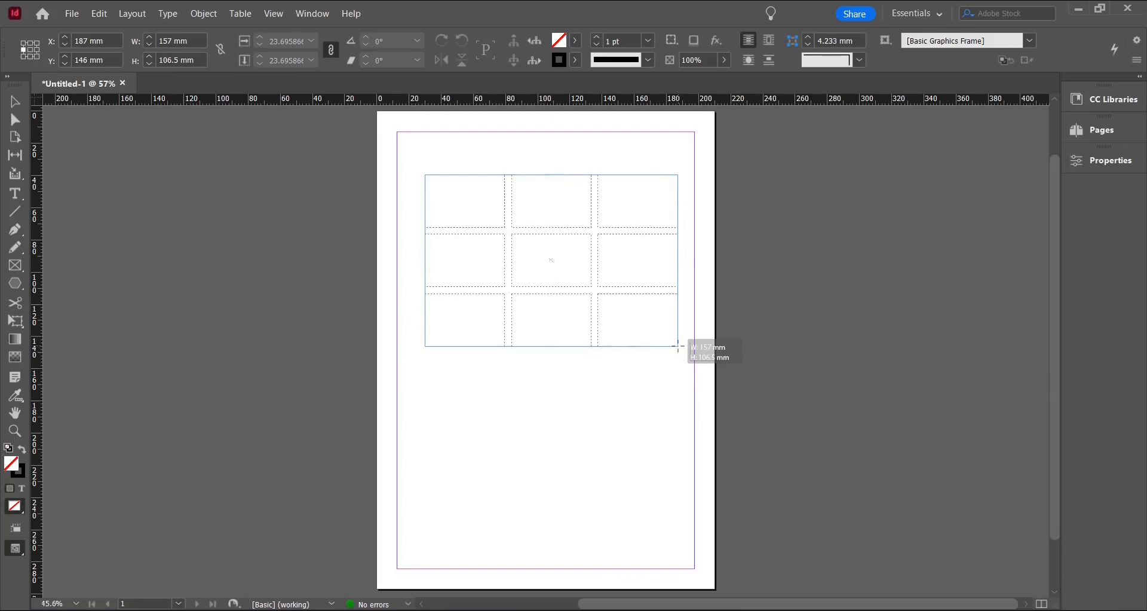
{"action": "key", "text": "Right"}
Extend the placement grid to about 147 by 237.5 mm with one column and three rows, placing the three images.
{"action": "left_click_drag", "start_coordinate": [678, 346], "coordinate": [662, 557]}
{"action": "key", "text": "Right"}
{"action": "key", "text": "Up"}
{"action": "key", "text": "Up"}
{"action": "key", "text": "Up"}
{"action": "key", "text": "Left"}
{"action": "key", "text": "Left"}
{"action": "key", "text": "Left"}
{"action": "key", "text": "Down"}
{"action": "key", "text": "Down"}
{"action": "key", "text": "Down"}
{"action": "key", "text": "Down"}
{"action": "key", "text": "Left"}
{"action": "key", "text": "Up"}
Move the three stacked images together up the page to about X 28 mm and Y 141.25 mm.
{"action": "scroll", "coordinate": [741, 442], "scroll_direction": "up", "scroll_amount": 1}
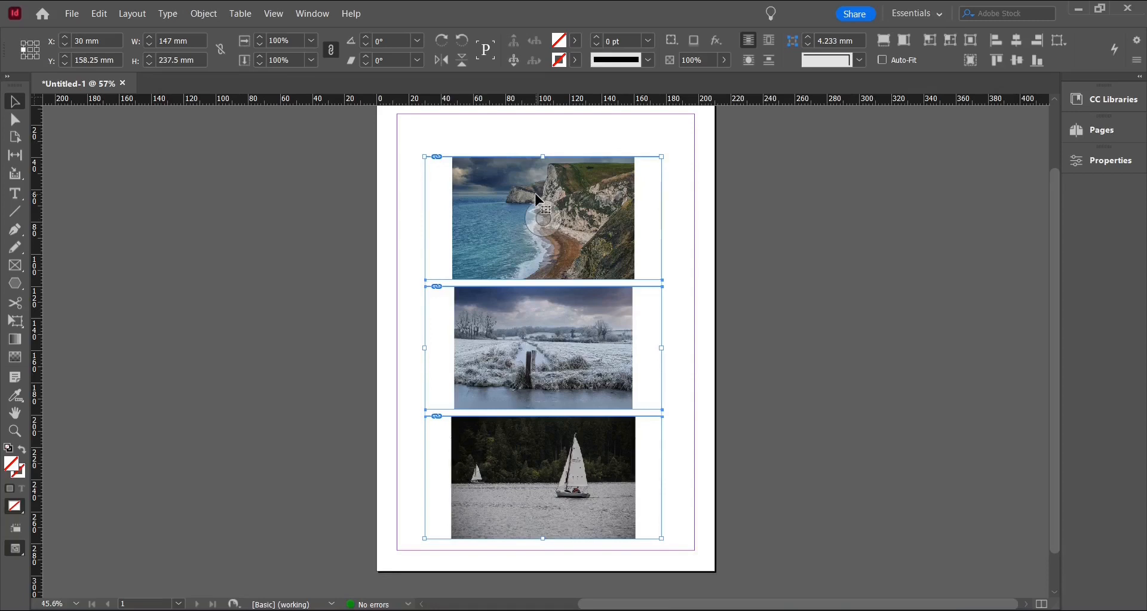
{"action": "scroll", "coordinate": [597, 263], "scroll_direction": "up", "scroll_amount": 1}
{"action": "key", "text": "ctrl+z"}
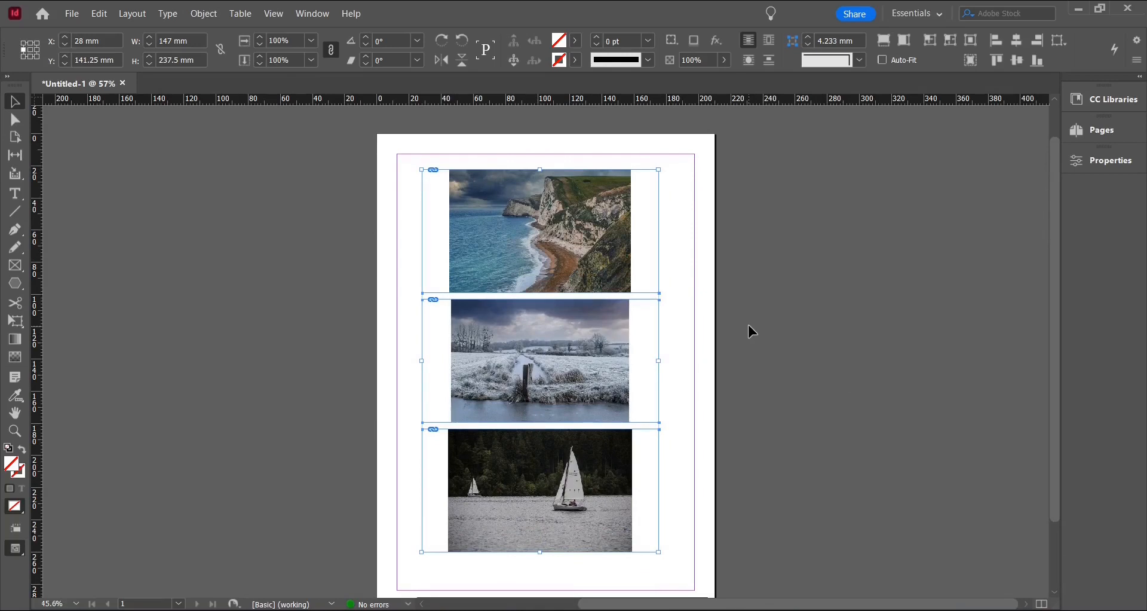
{"action": "scroll", "coordinate": [748, 325], "scroll_direction": "down", "scroll_amount": 1}
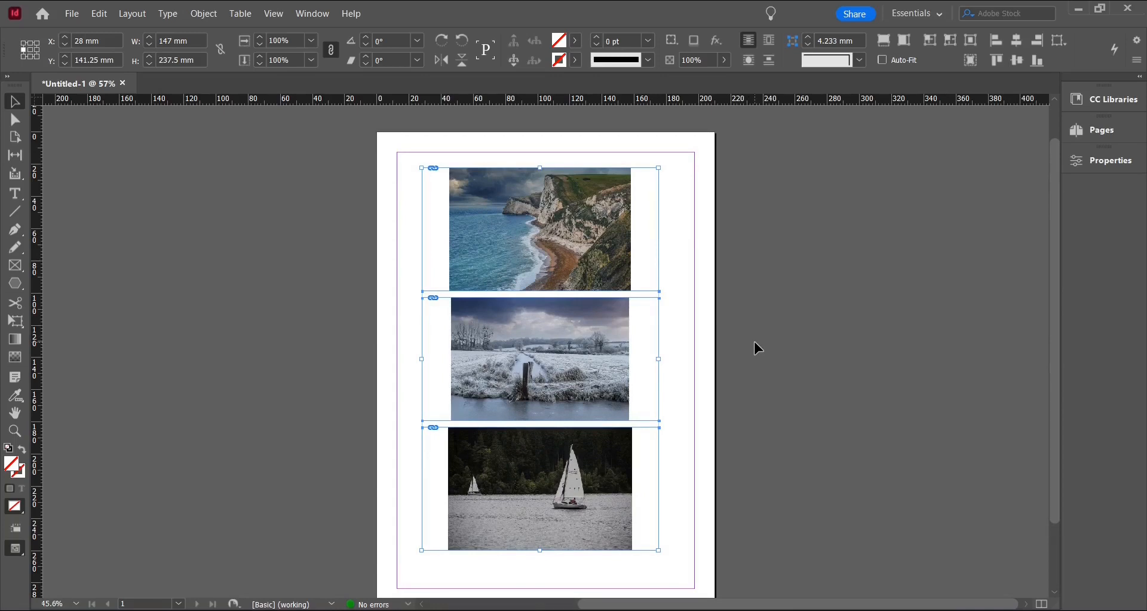
Add a second page to the document.
{"action": "left_click", "coordinate": [1086, 131]}
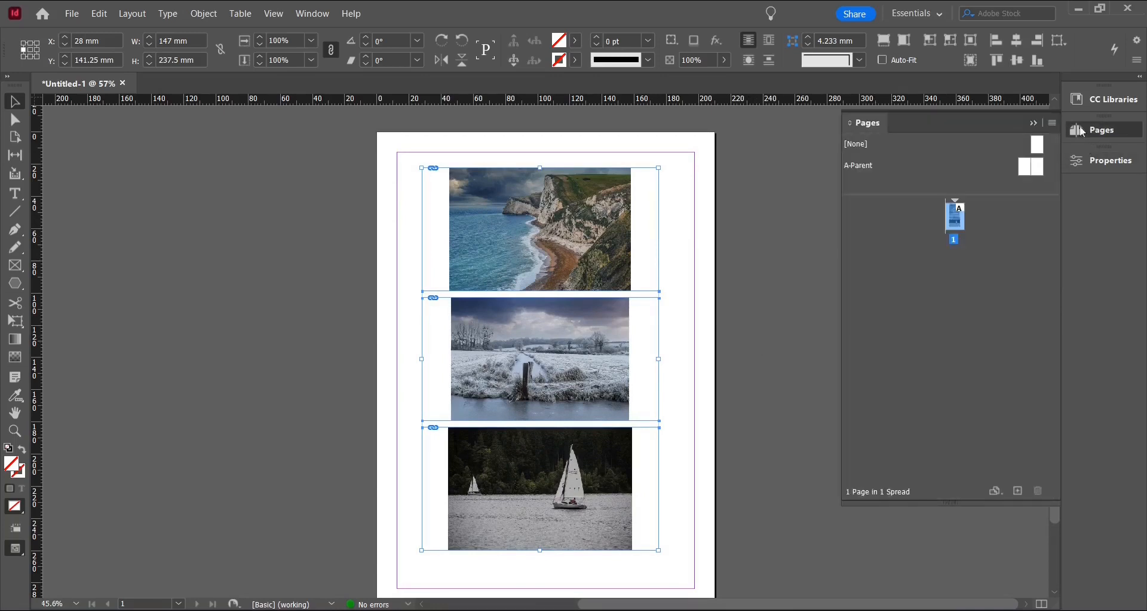
{"action": "left_click", "coordinate": [1019, 491]}
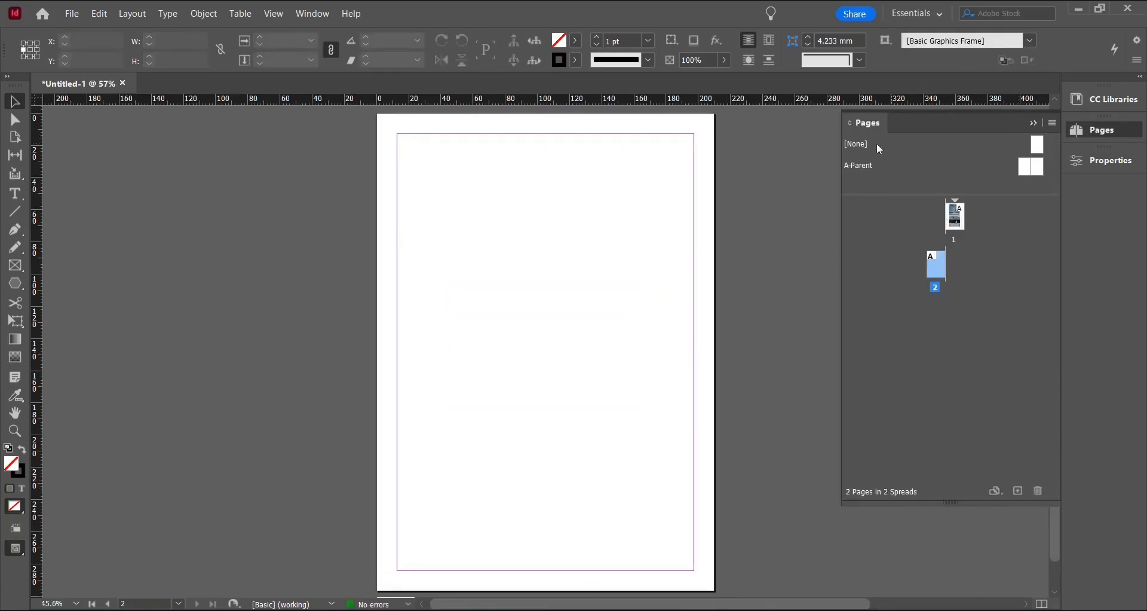
{"action": "left_click", "coordinate": [1033, 123]}
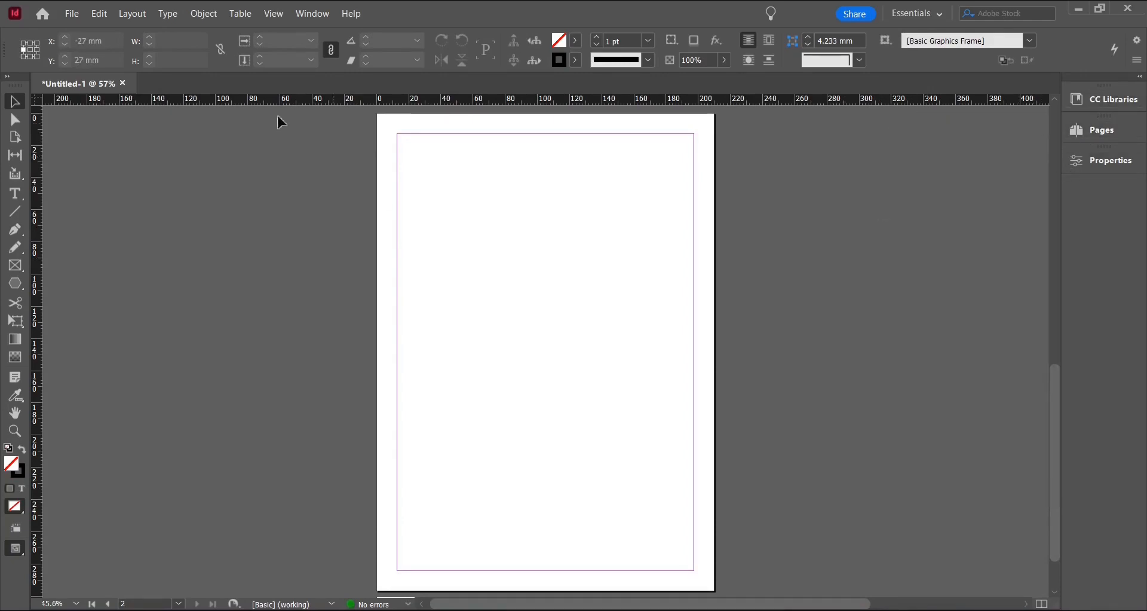
{"action": "left_click", "coordinate": [321, 14]}
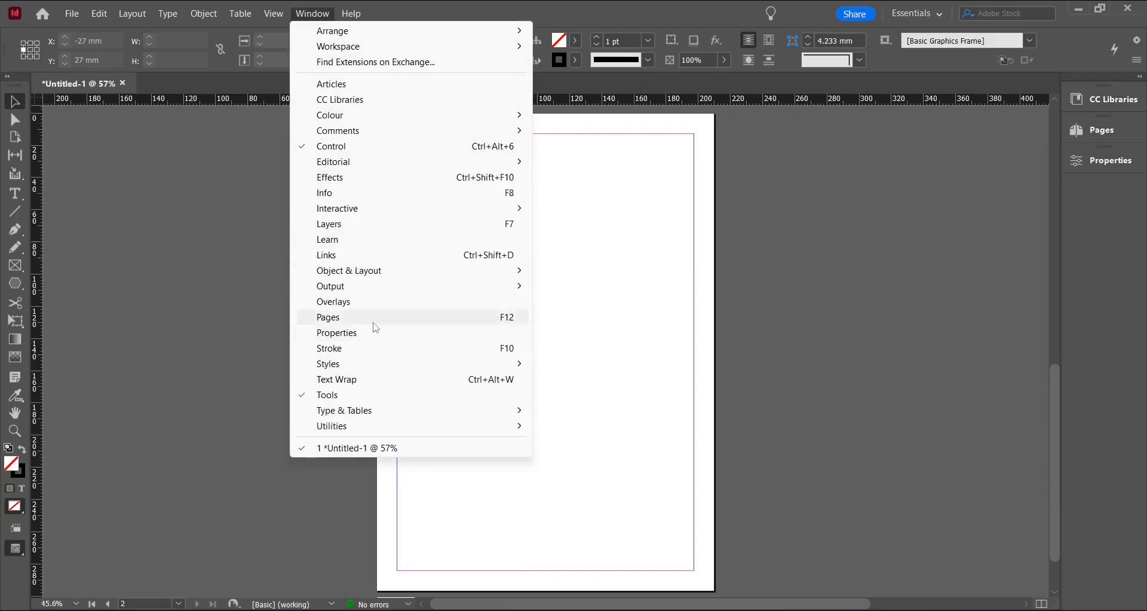
{"action": "left_click", "coordinate": [774, 331]}
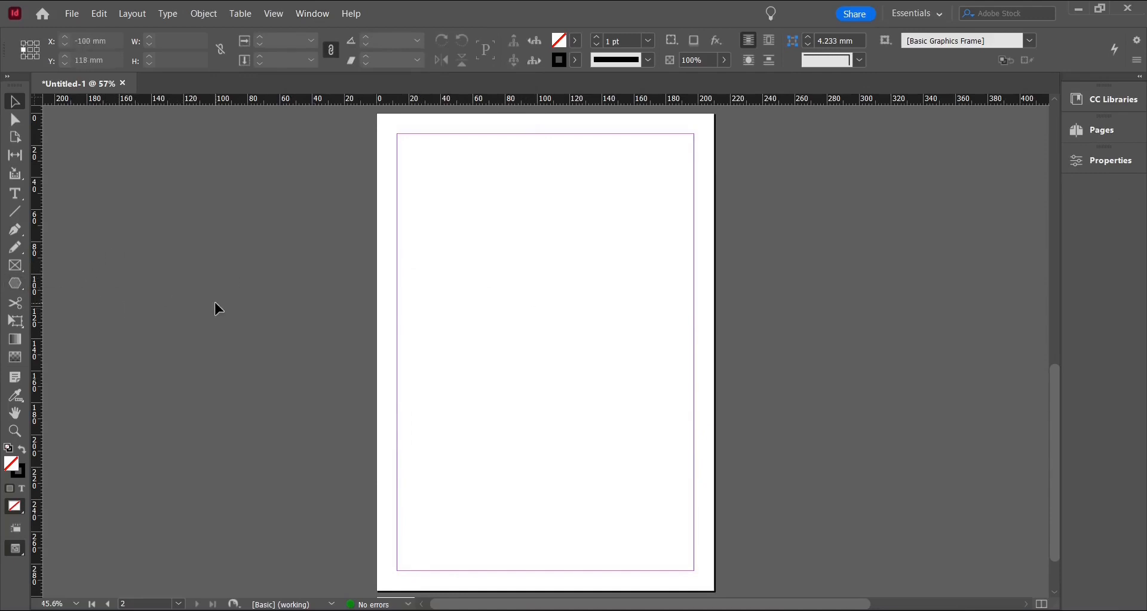
Draw an ellipse about 166.5 by 125 mm across the middle of page 2 with the Ellipse Tool.
{"action": "right_click", "coordinate": [19, 269]}
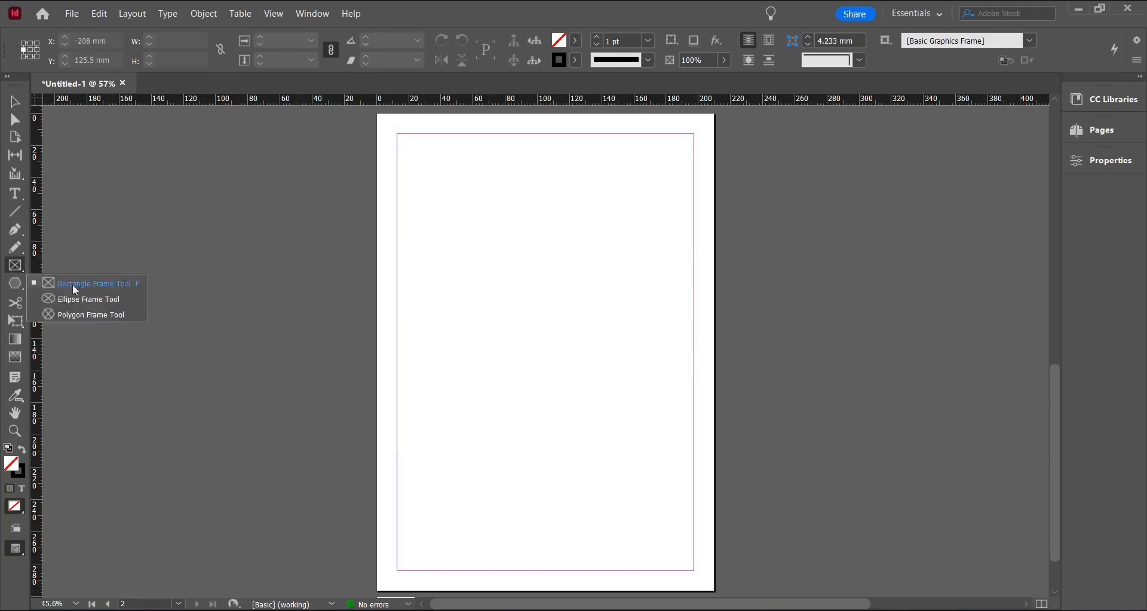
{"action": "left_click", "coordinate": [7, 285]}
{"action": "right_click", "coordinate": [10, 287]}
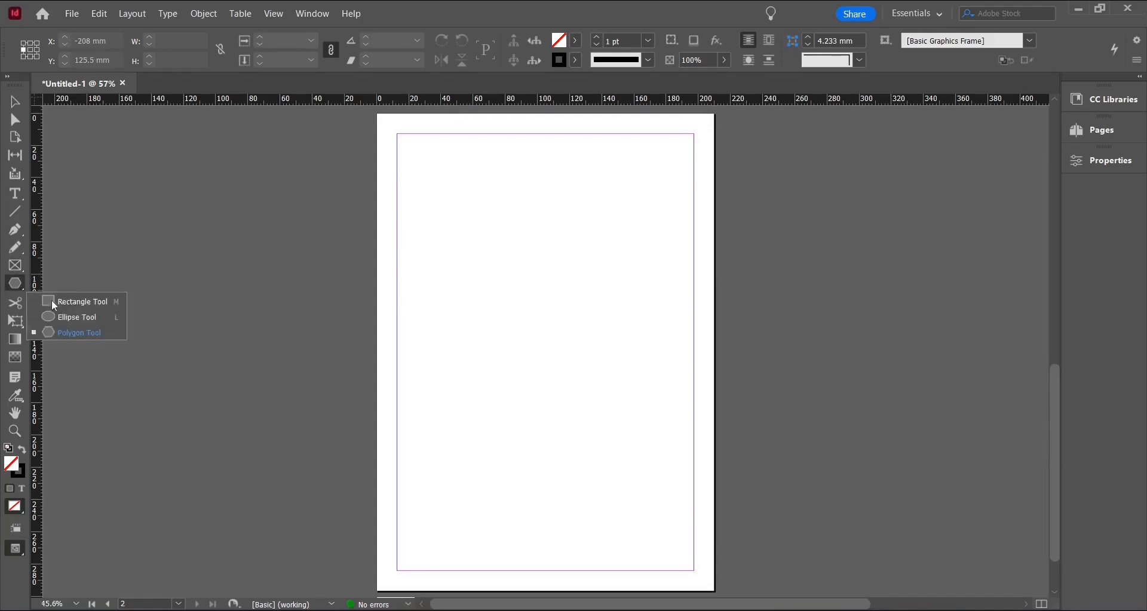
{"action": "left_click", "coordinate": [75, 317]}
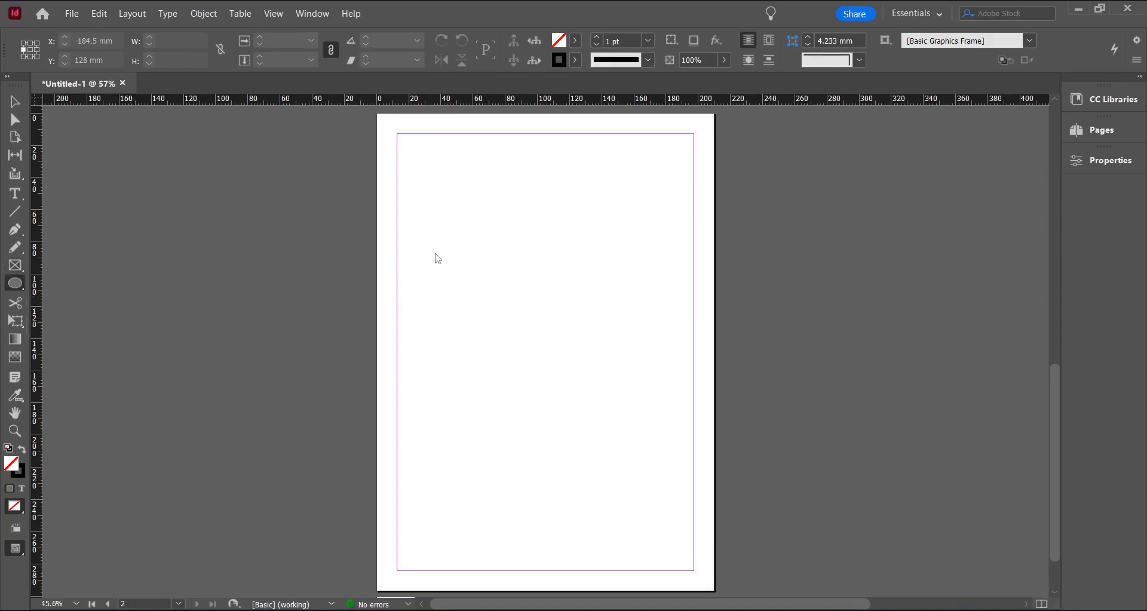
{"action": "mouse_move", "coordinate": [417, 247]}
{"action": "left_mouse_down"}
{"action": "mouse_move", "coordinate": [615, 374]}
{"action": "mouse_move", "coordinate": [591, 361]}
{"action": "mouse_move", "coordinate": [632, 407]}
{"action": "mouse_move", "coordinate": [550, 364]}
{"action": "mouse_move", "coordinate": [794, 476]}
{"action": "mouse_move", "coordinate": [858, 476]}
{"action": "mouse_move", "coordinate": [918, 501]}
{"action": "mouse_move", "coordinate": [543, 387]}
{"action": "mouse_move", "coordinate": [663, 428]}
{"action": "mouse_move", "coordinate": [684, 448]}
{"action": "left_mouse_up"}
{"action": "key", "text": "shift"}
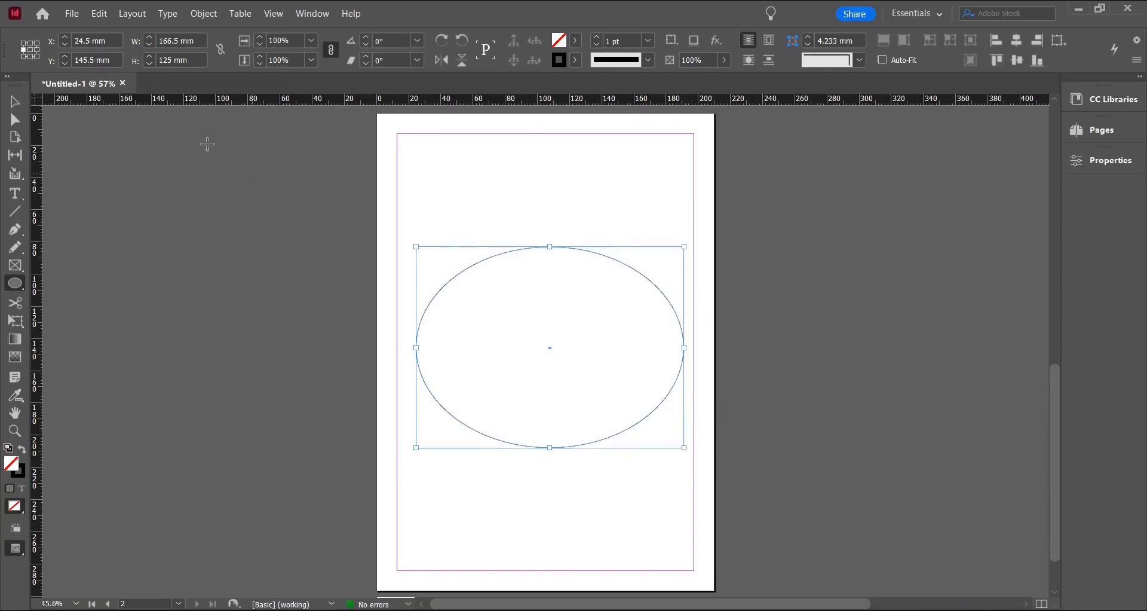
Place the flower image whose file name ends in 2512281 inside the ellipse on page 2.
{"action": "left_click", "coordinate": [72, 18]}
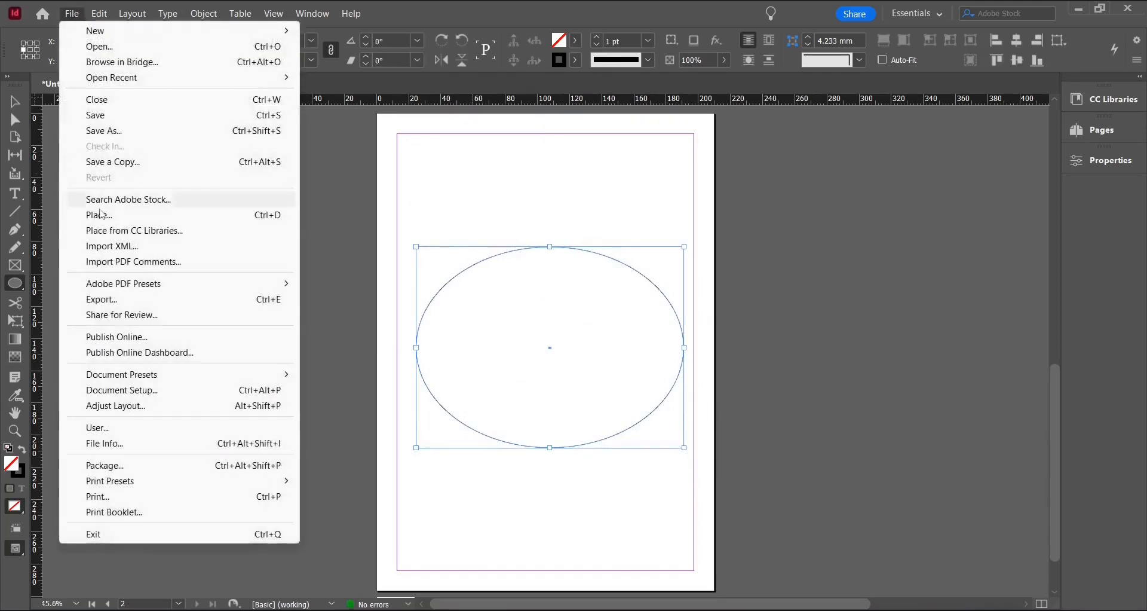
{"action": "left_click", "coordinate": [99, 215]}
{"action": "scroll", "coordinate": [704, 254], "scroll_direction": "down", "scroll_amount": 1}
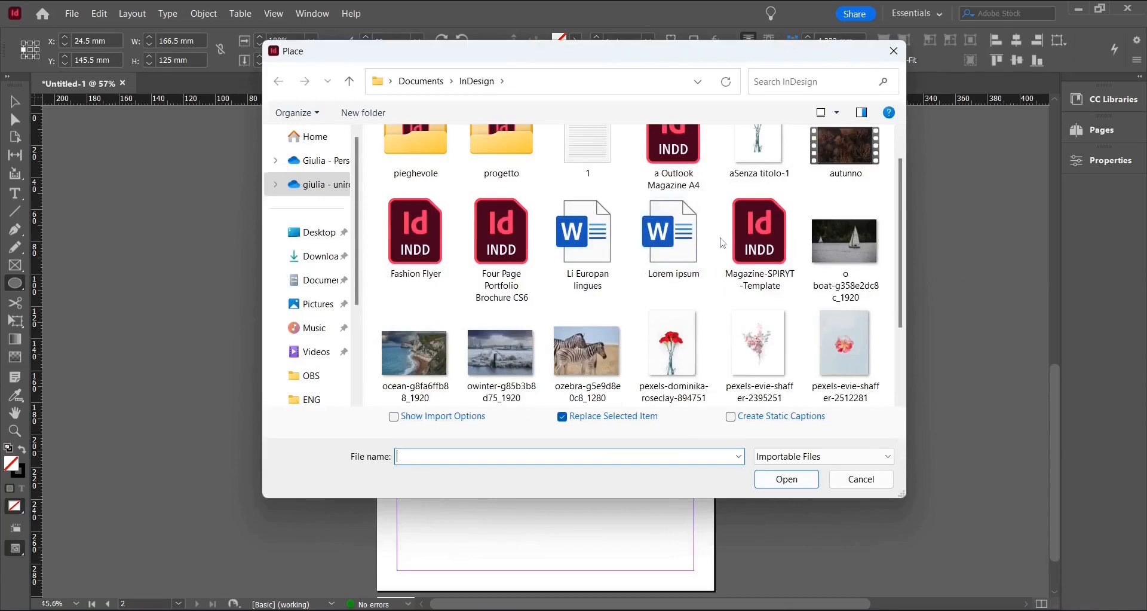
{"action": "left_click", "coordinate": [875, 377]}
{"action": "left_click", "coordinate": [787, 479]}
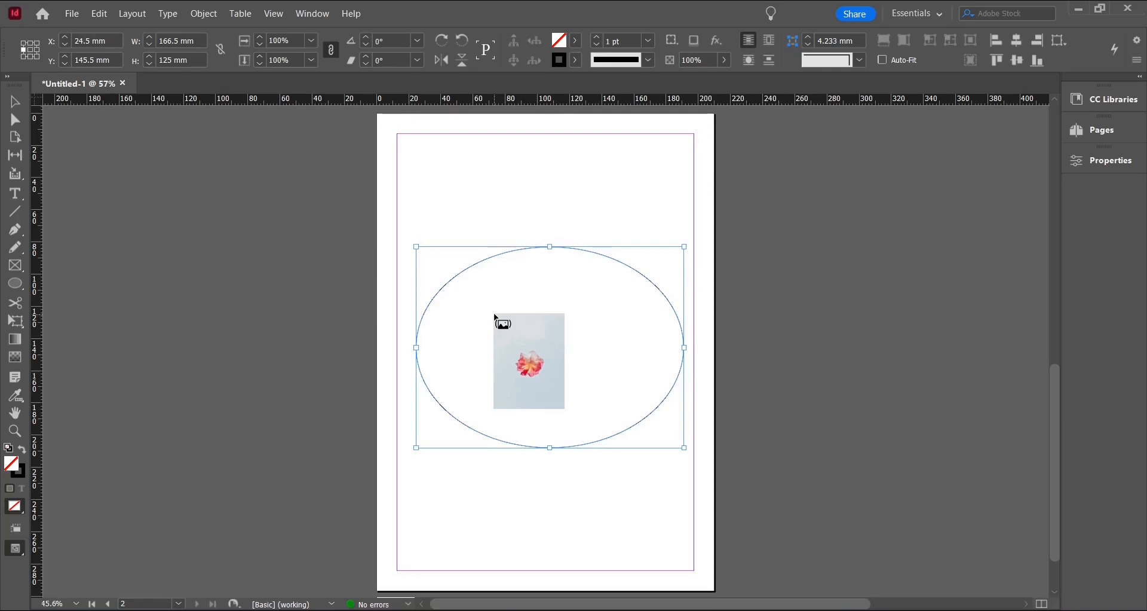
{"action": "left_click", "coordinate": [497, 276]}
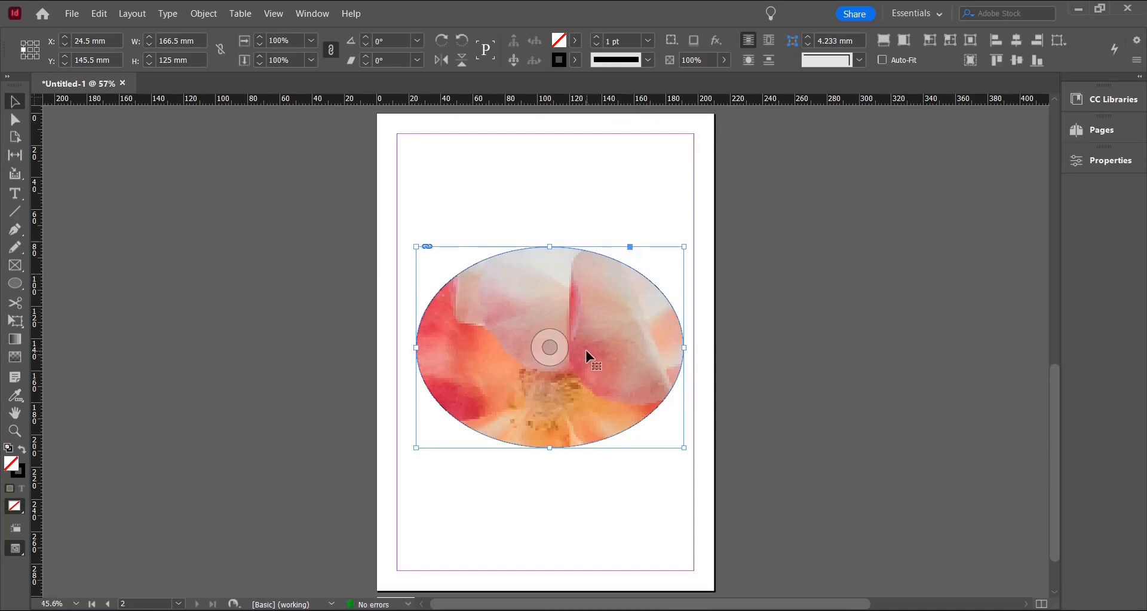
Scale the flower image inside the ellipse down to about 214 by 287 mm so the whole flower fits.
{"action": "key", "text": "ctrl+minus"}
{"action": "key", "text": "ctrl+minus"}
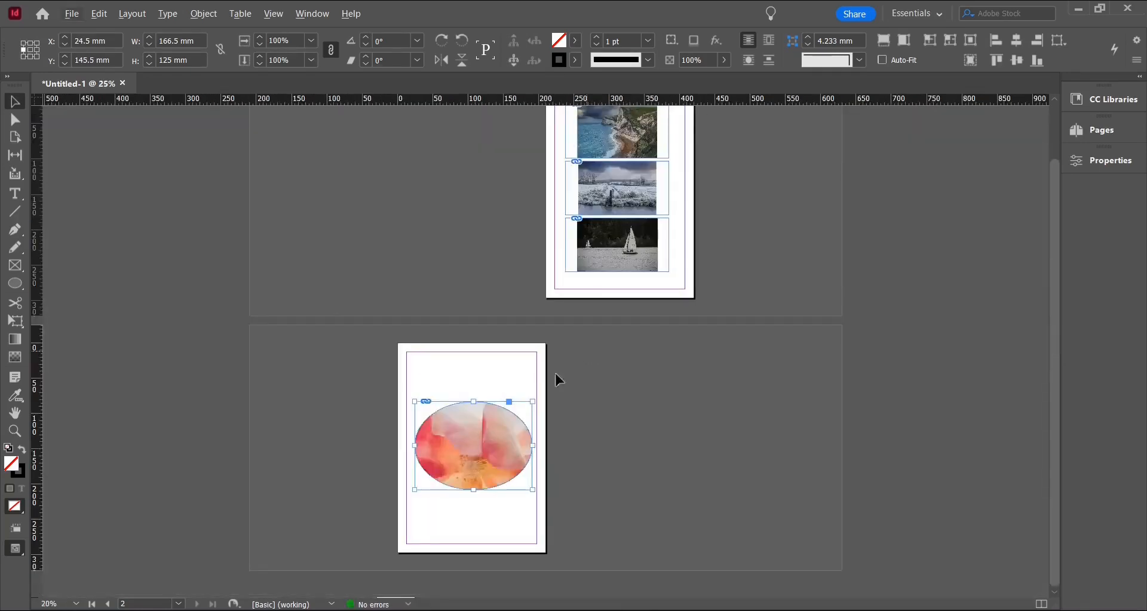
{"action": "left_click", "coordinate": [476, 443]}
{"action": "key", "text": "ctrl+minus"}
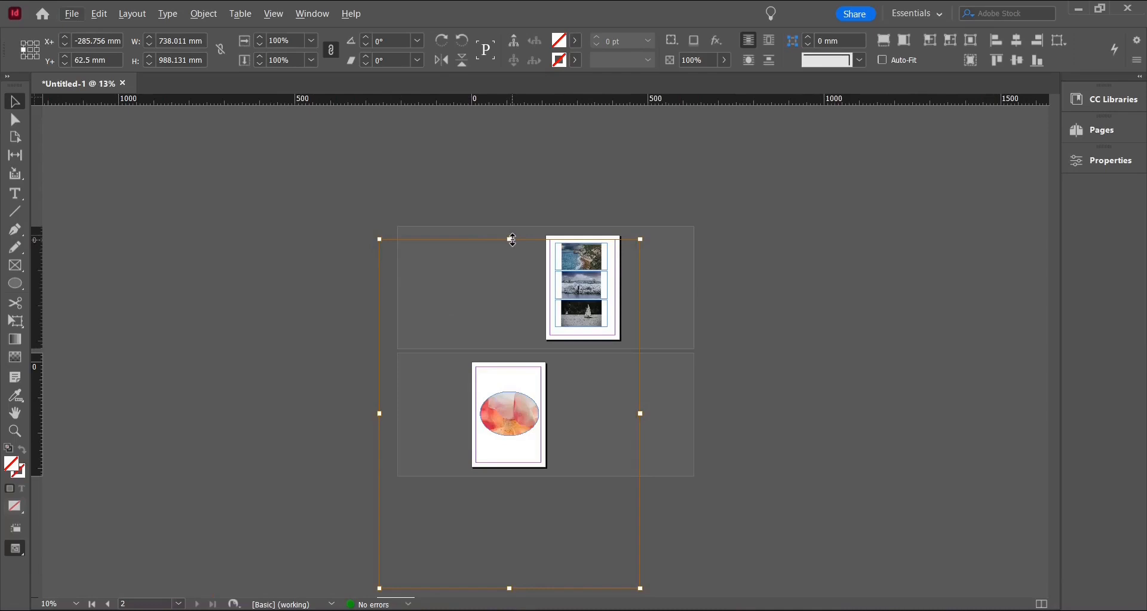
{"action": "left_click_drag", "start_coordinate": [512, 239], "coordinate": [514, 355]}
{"action": "left_click_drag", "start_coordinate": [510, 586], "coordinate": [512, 457]}
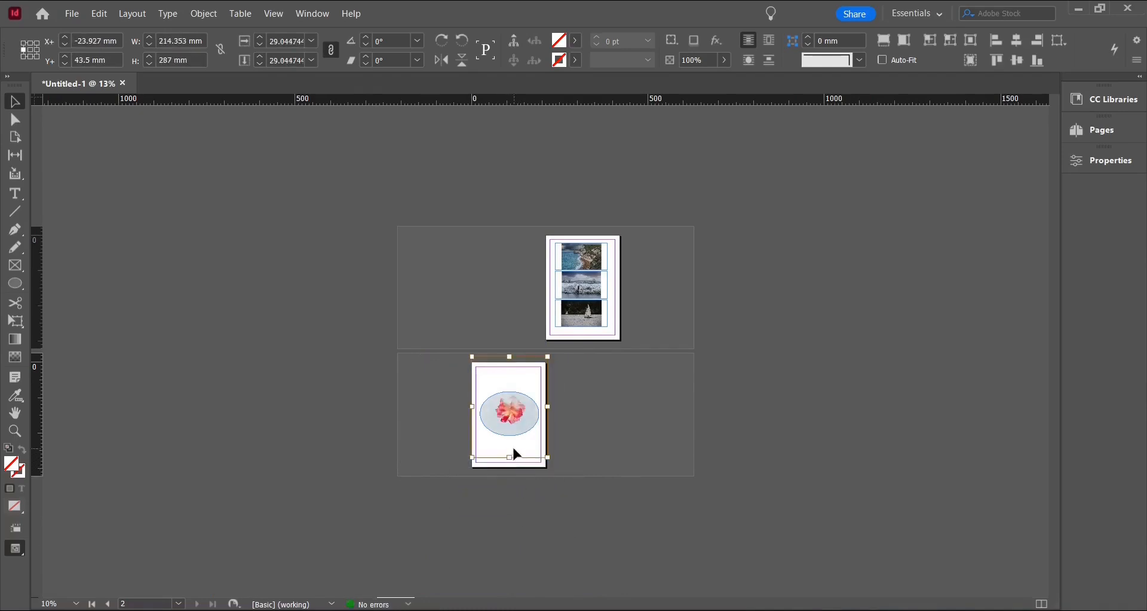
Move the ellipse with the flower image up page 2 to about X 21.75 mm and Y 110 mm.
{"action": "scroll", "coordinate": [516, 452], "scroll_direction": "up", "scroll_amount": 2}
{"action": "scroll", "coordinate": [518, 456], "scroll_direction": "down", "scroll_amount": 3}
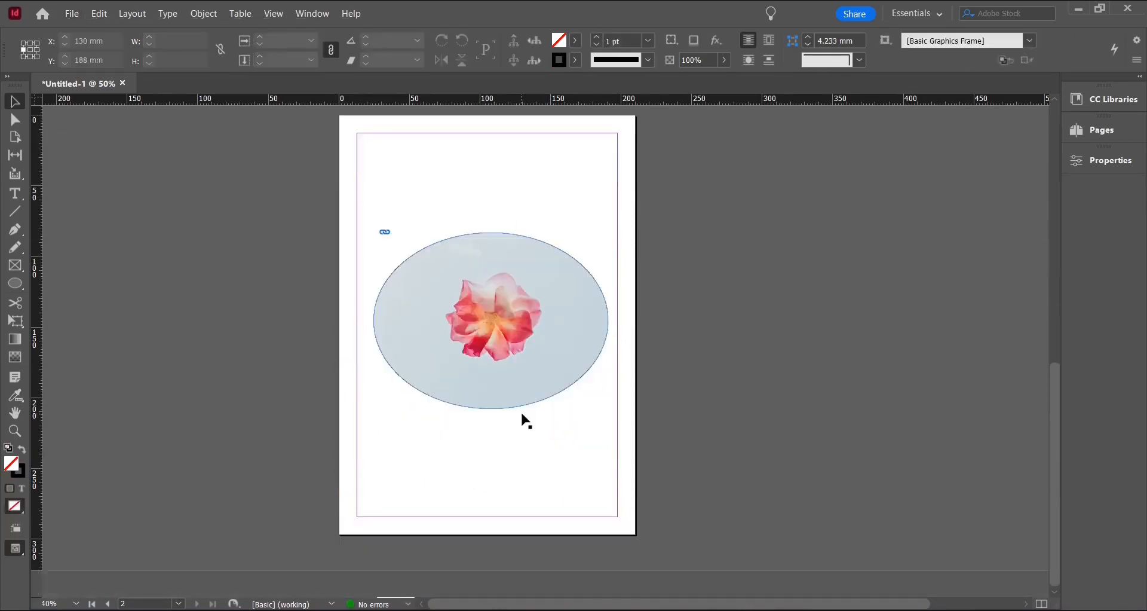
{"action": "scroll", "coordinate": [487, 316], "scroll_direction": "up", "scroll_amount": 1}
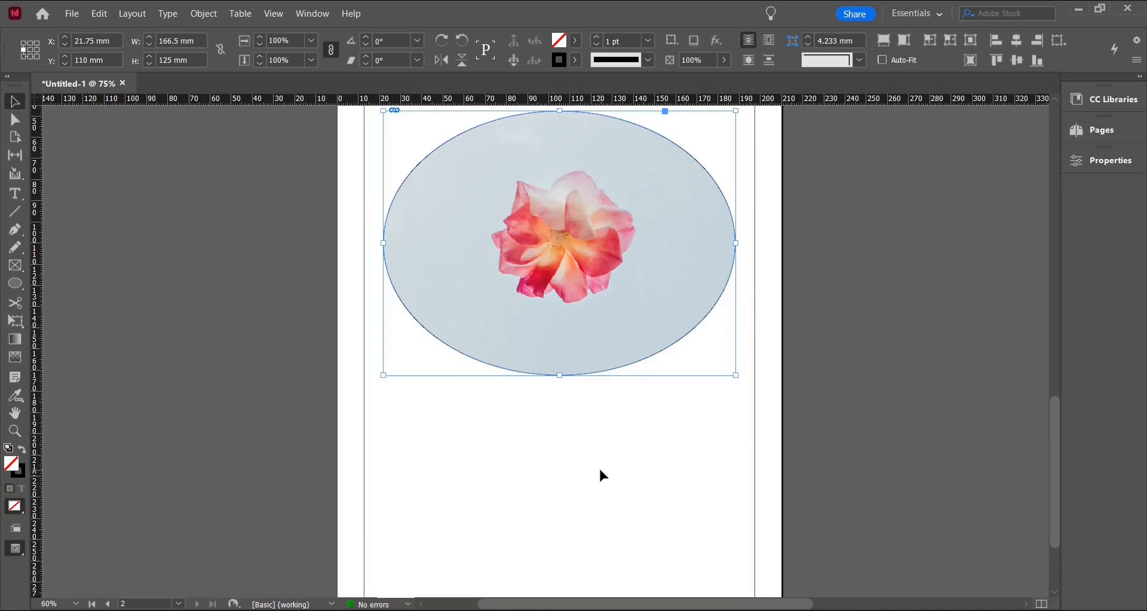
Examine the flower image's pixel detail at up to 3200% magnification, ending back at 100%.
{"action": "key", "text": "ctrl+equal"}
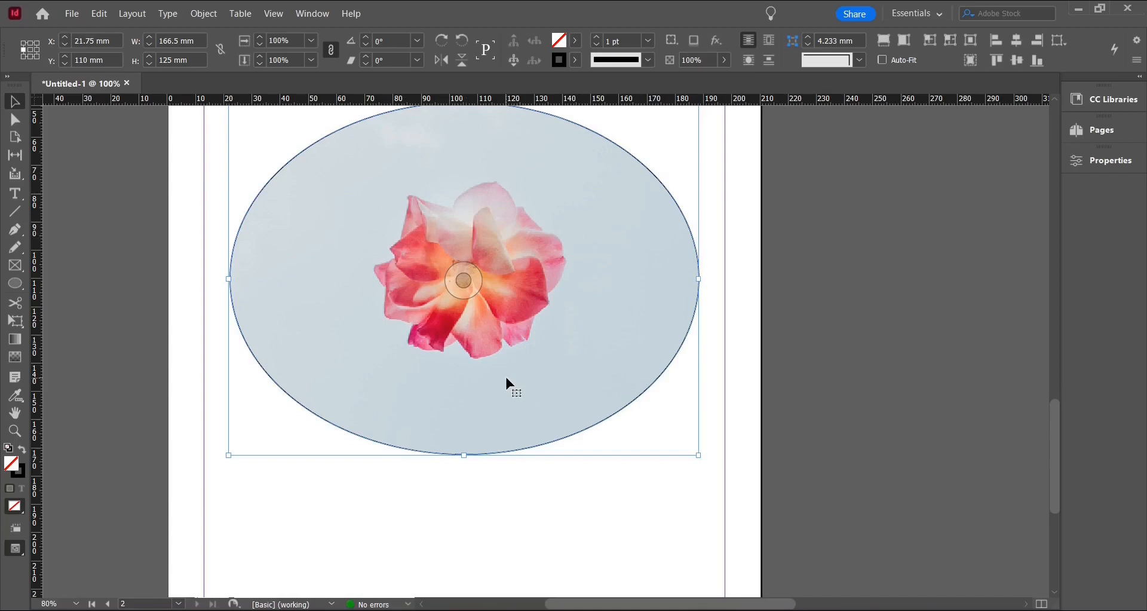
{"action": "key", "text": "ctrl+equal"}
{"action": "key", "text": "ctrl+equal"}
{"action": "key", "text": "ctrl+equal"}
{"action": "key", "text": "ctrl+equal"}
{"action": "key", "text": "ctrl+equal"}
{"action": "key", "text": "ctrl+equal"}
{"action": "key", "text": "ctrl+equal"}
{"action": "key", "text": "ctrl+equal"}
{"action": "key", "text": "ctrl+equal"}
{"action": "key", "text": "ctrl+equal"}
{"action": "key", "text": "ctrl+equal"}
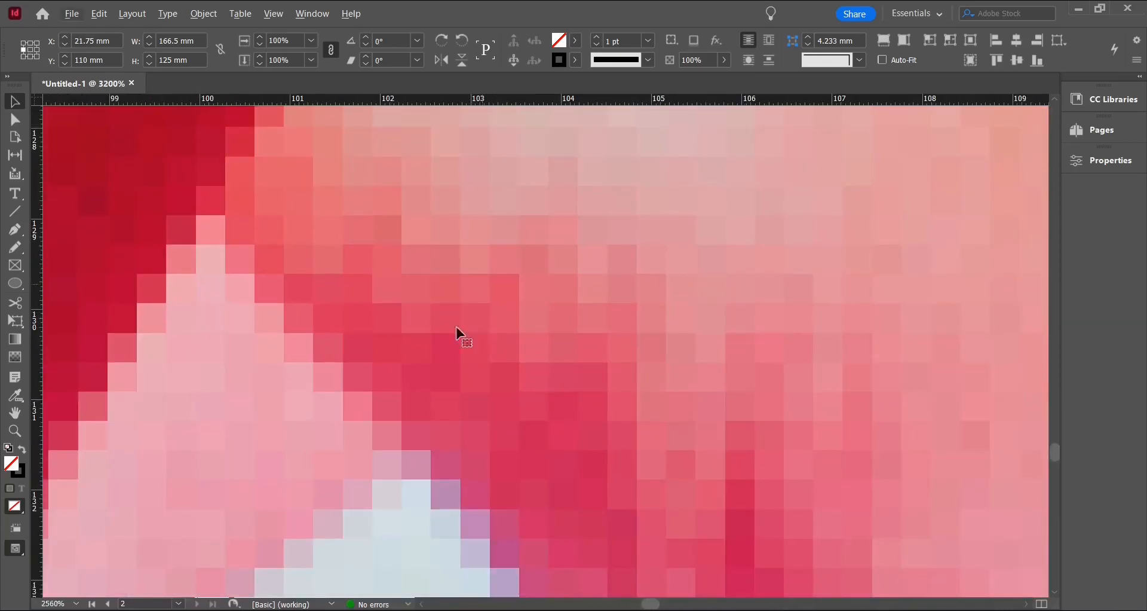
{"action": "scroll", "coordinate": [410, 274], "scroll_direction": "up", "scroll_amount": 4}
{"action": "scroll", "coordinate": [443, 260], "scroll_direction": "up", "scroll_amount": 10}
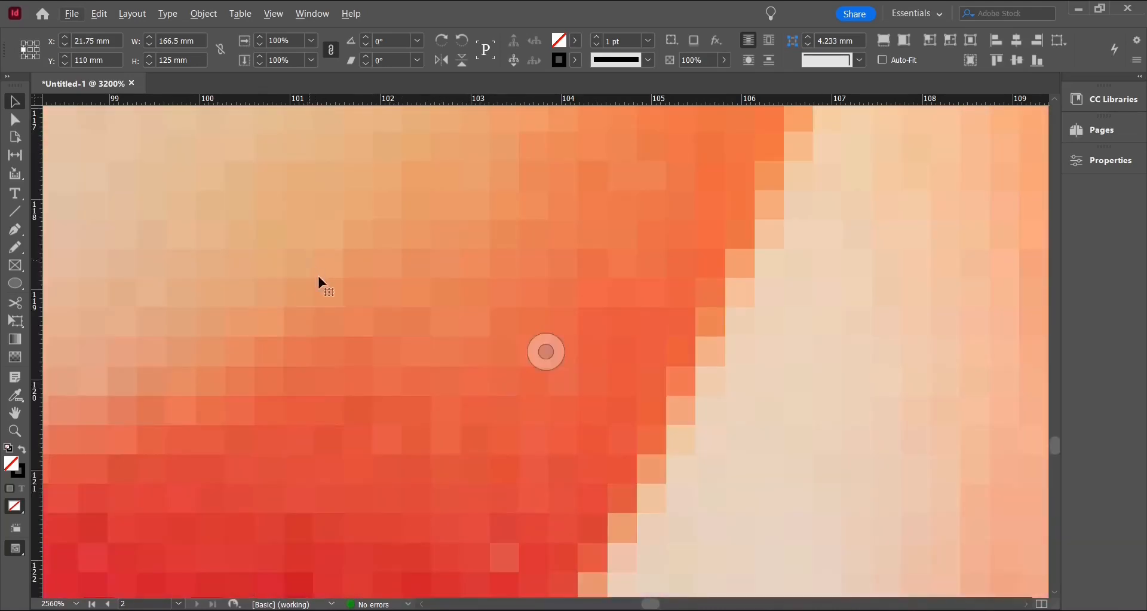
{"action": "key", "text": "ctrl+minus"}
{"action": "key", "text": "ctrl+minus"}
{"action": "key", "text": "ctrl+minus"}
{"action": "key", "text": "ctrl+minus"}
{"action": "key", "text": "ctrl+minus"}
{"action": "key", "text": "ctrl+minus"}
{"action": "key", "text": "ctrl+minus"}
{"action": "key", "text": "ctrl+minus"}
{"action": "key", "text": "ctrl+minus"}
{"action": "key", "text": "ctrl+minus"}
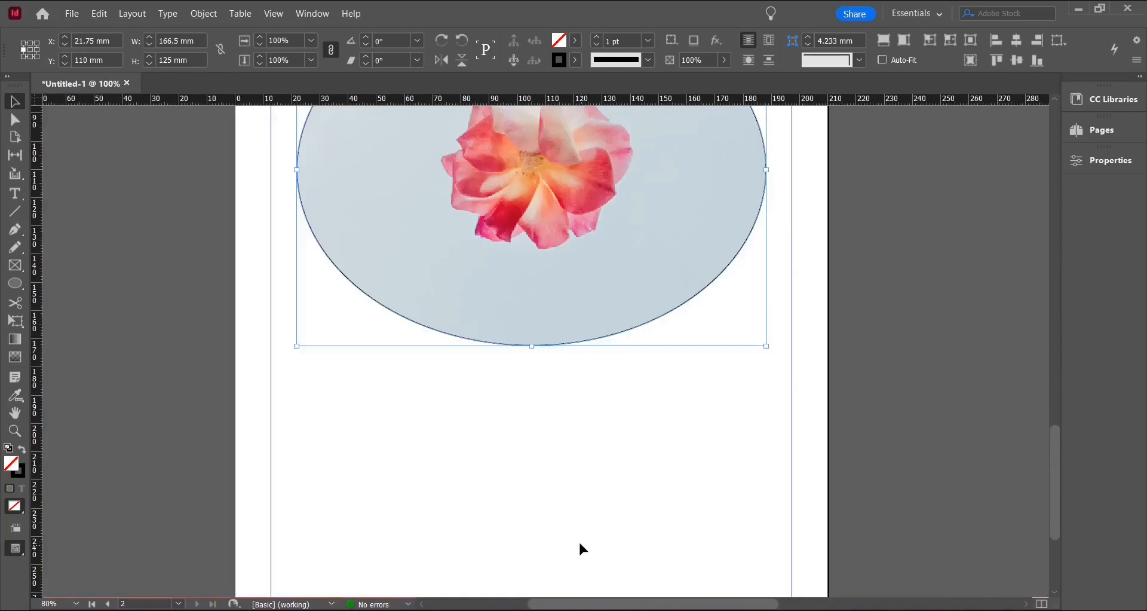
Add a text frame about 145 by 24 mm below the ellipse on page 2, containing TEXT at 40 pt.
{"action": "left_click", "coordinate": [20, 189]}
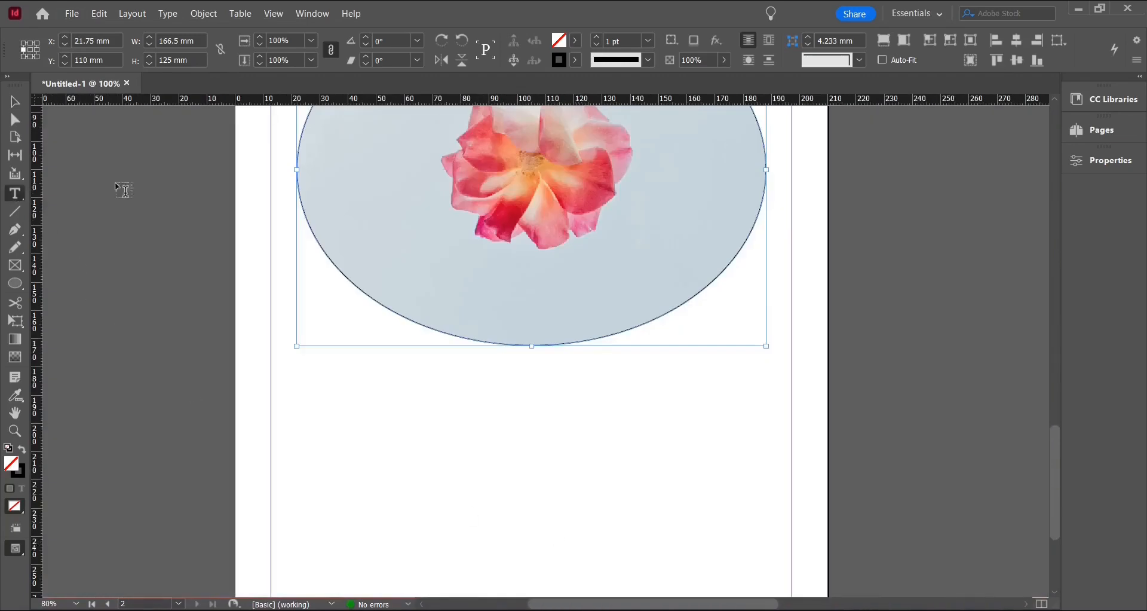
{"action": "scroll", "coordinate": [399, 385], "scroll_direction": "down", "scroll_amount": 3}
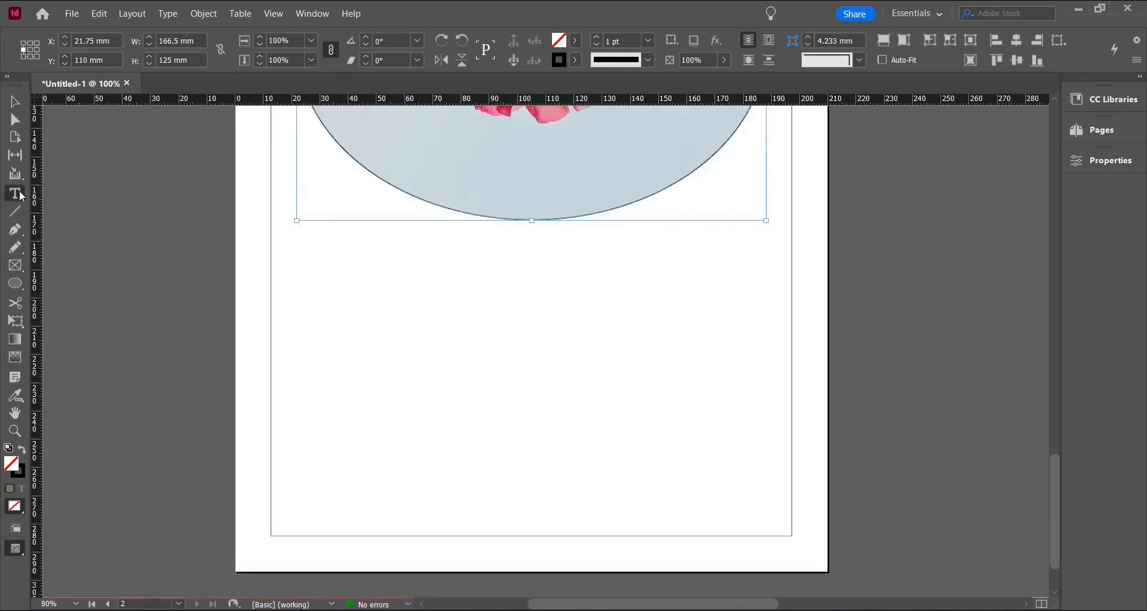
{"action": "left_click_drag", "start_coordinate": [304, 268], "coordinate": [713, 336]}
{"action": "type", "text": "TEXT"}
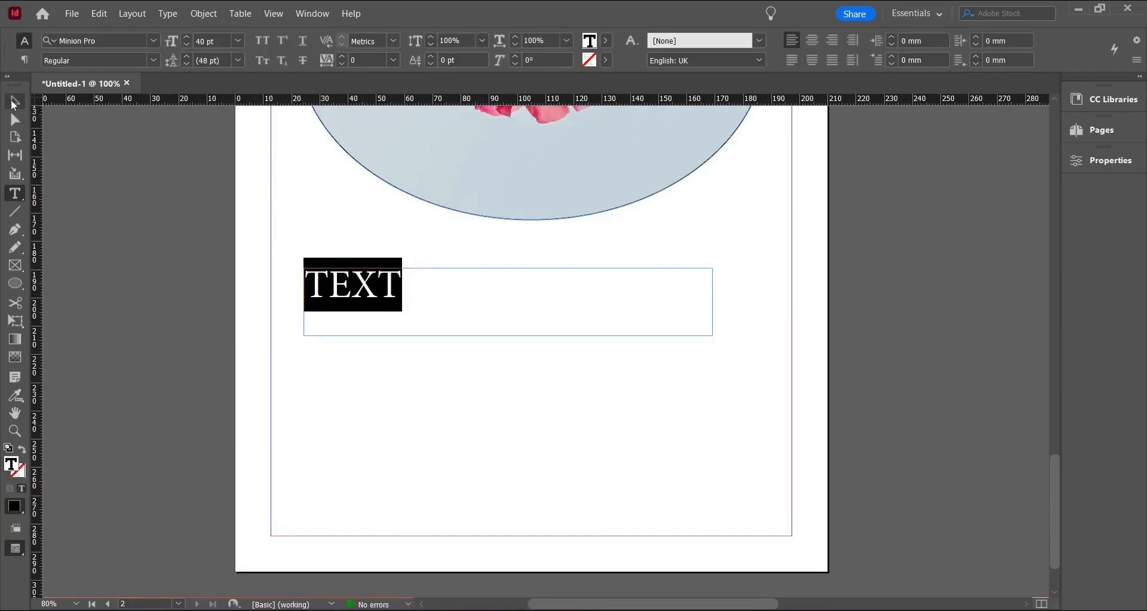
{"action": "left_click", "coordinate": [17, 104]}
{"action": "left_click", "coordinate": [344, 296]}
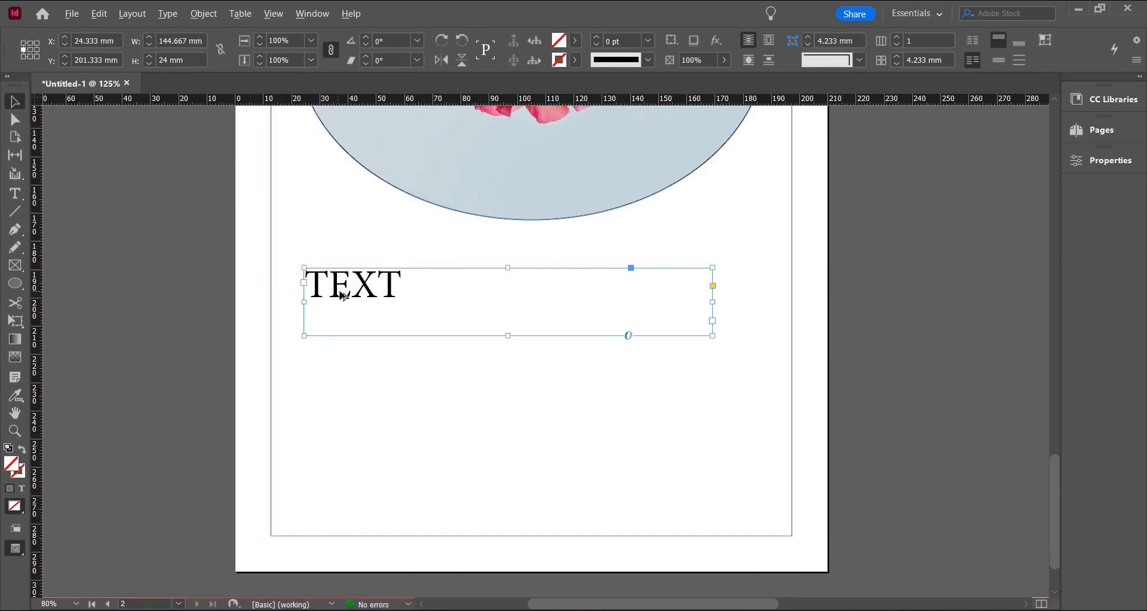
Examine the edges of the TEXT letters at 3200% magnification and compare them with the flower image's pixels.
{"action": "scroll", "coordinate": [345, 295], "scroll_direction": "up", "scroll_amount": 8}
{"action": "scroll", "coordinate": [213, 298], "scroll_direction": "up", "scroll_amount": 1}
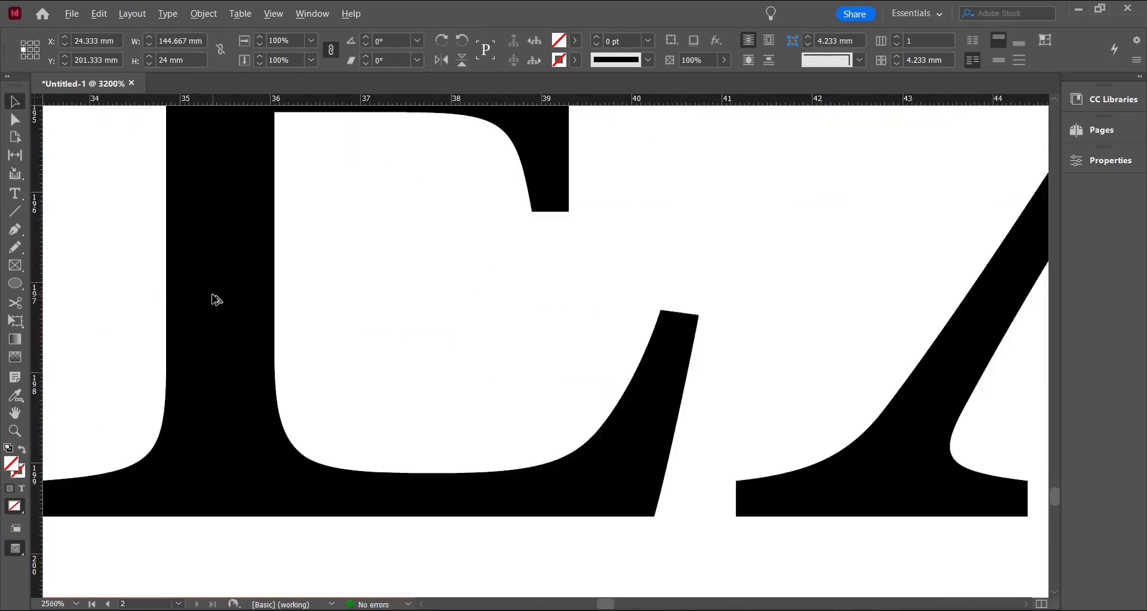
{"action": "scroll", "coordinate": [216, 305], "scroll_direction": "up", "scroll_amount": 1}
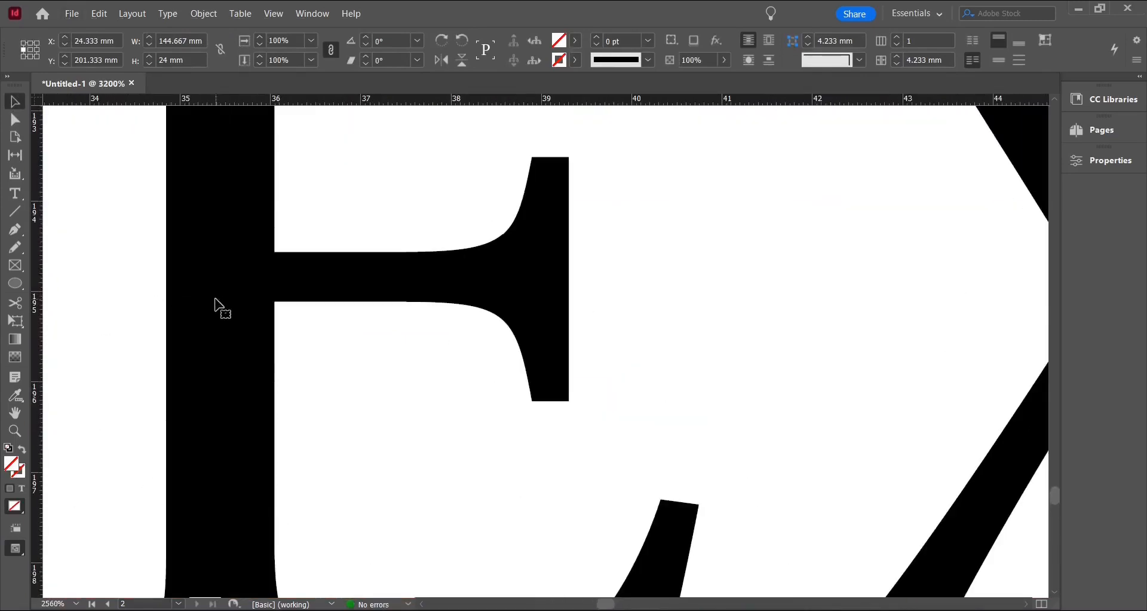
{"action": "scroll", "coordinate": [474, 264], "scroll_direction": "up", "scroll_amount": 5}
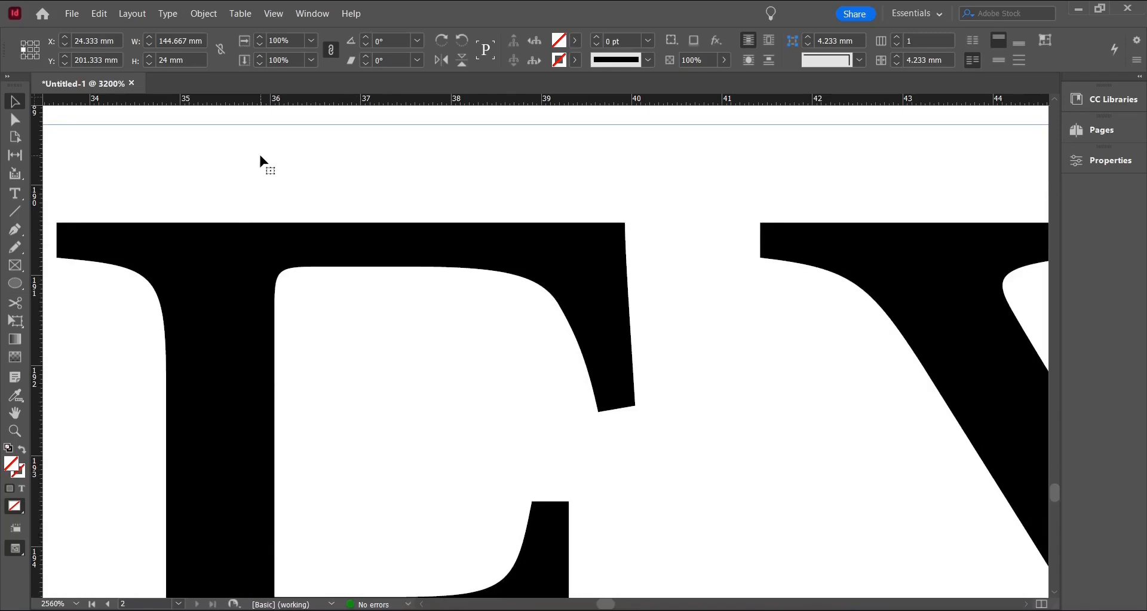
{"action": "scroll", "coordinate": [162, 273], "scroll_direction": "up", "scroll_amount": 5}
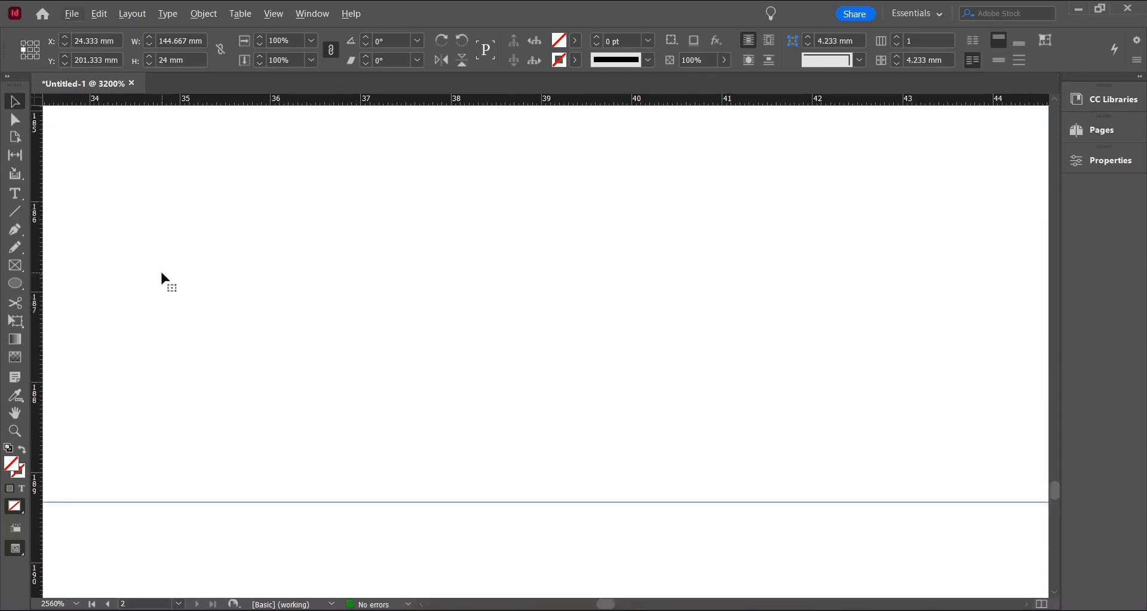
{"action": "scroll", "coordinate": [161, 273], "scroll_direction": "up", "scroll_amount": 1}
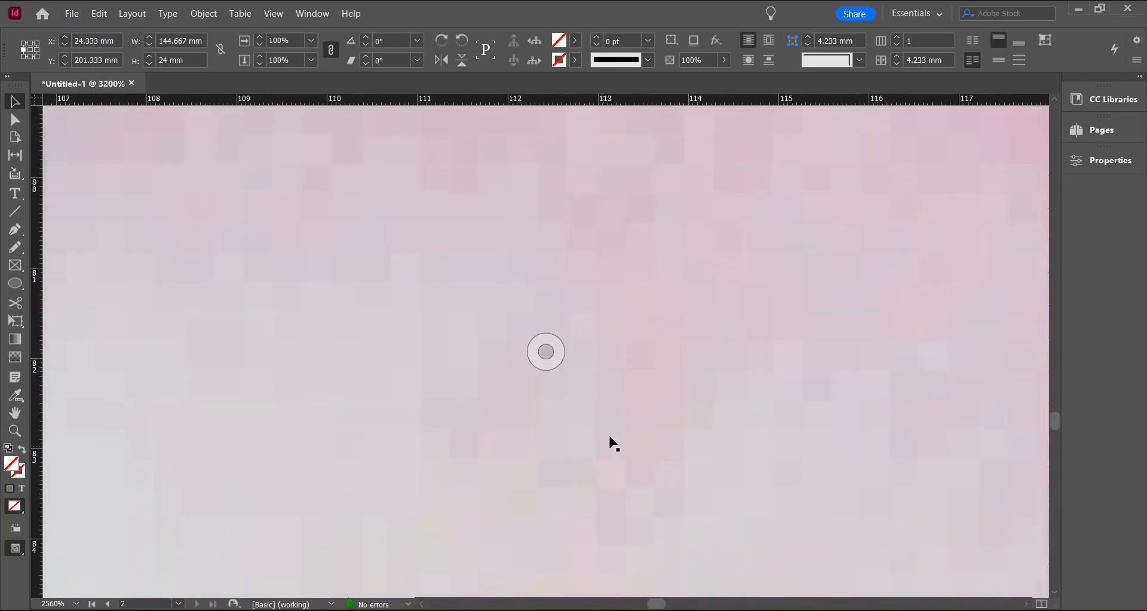
{"action": "scroll", "coordinate": [631, 418], "scroll_direction": "down", "scroll_amount": 6}
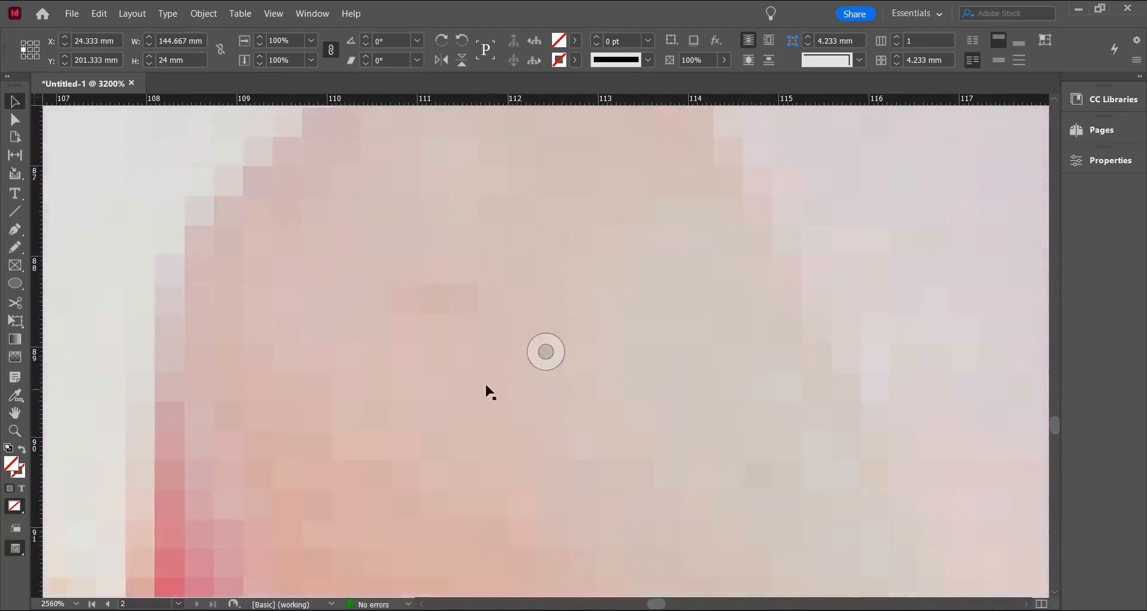
{"action": "scroll", "coordinate": [490, 392], "scroll_direction": "down", "scroll_amount": 5}
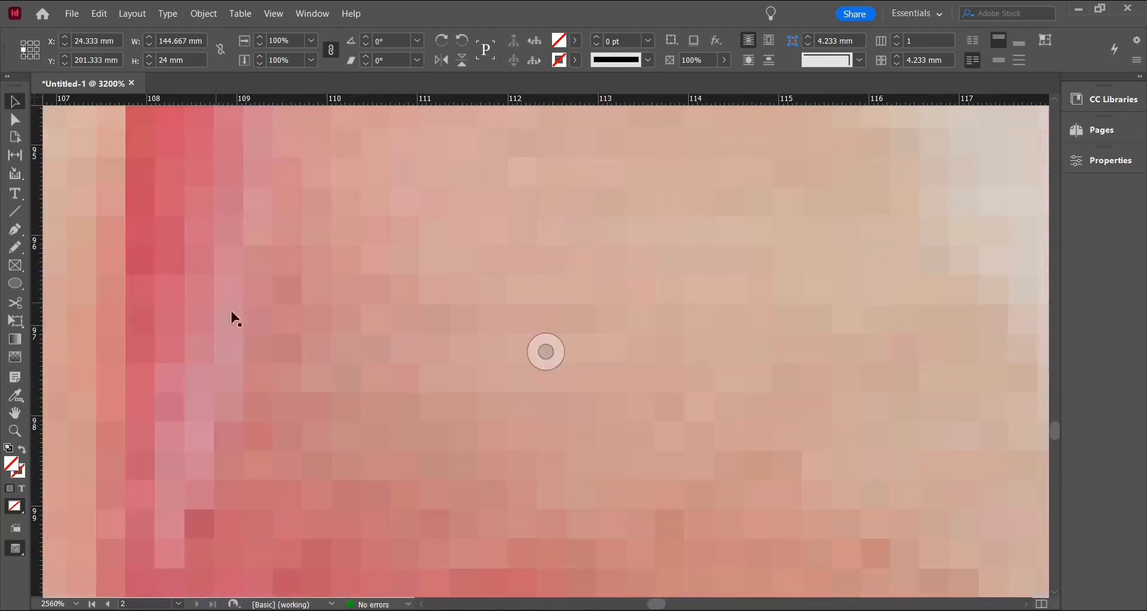
{"action": "key", "text": "ctrl+1"}
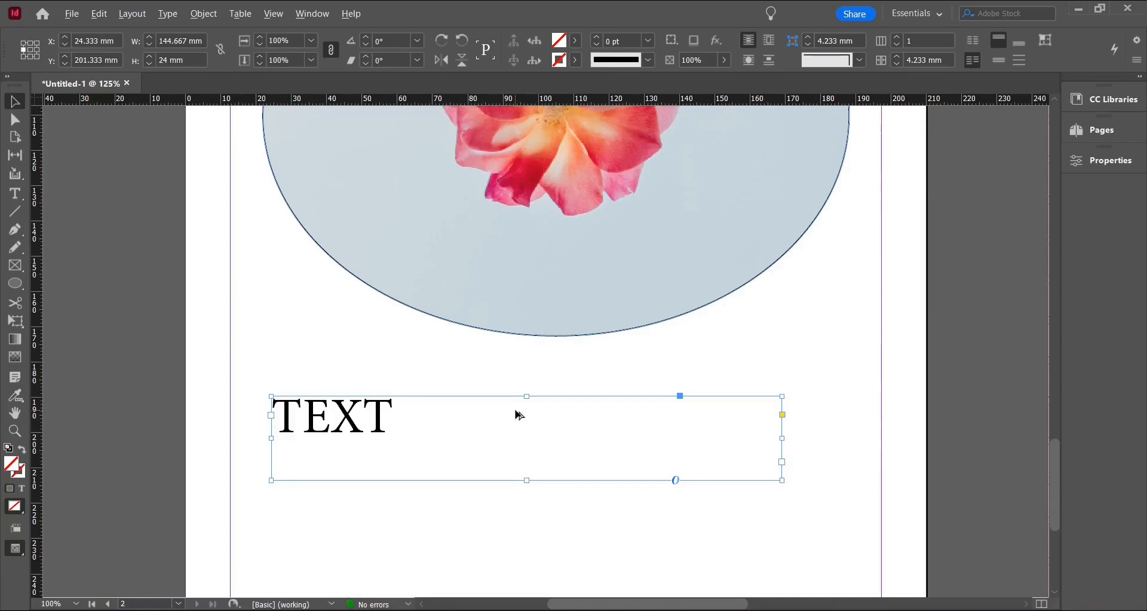
Delete the TEXT frame and the ellipse with the flower image from page 2.
{"action": "scroll", "coordinate": [519, 414], "scroll_direction": "down", "scroll_amount": 2}
{"action": "scroll", "coordinate": [519, 415], "scroll_direction": "down", "scroll_amount": 3}
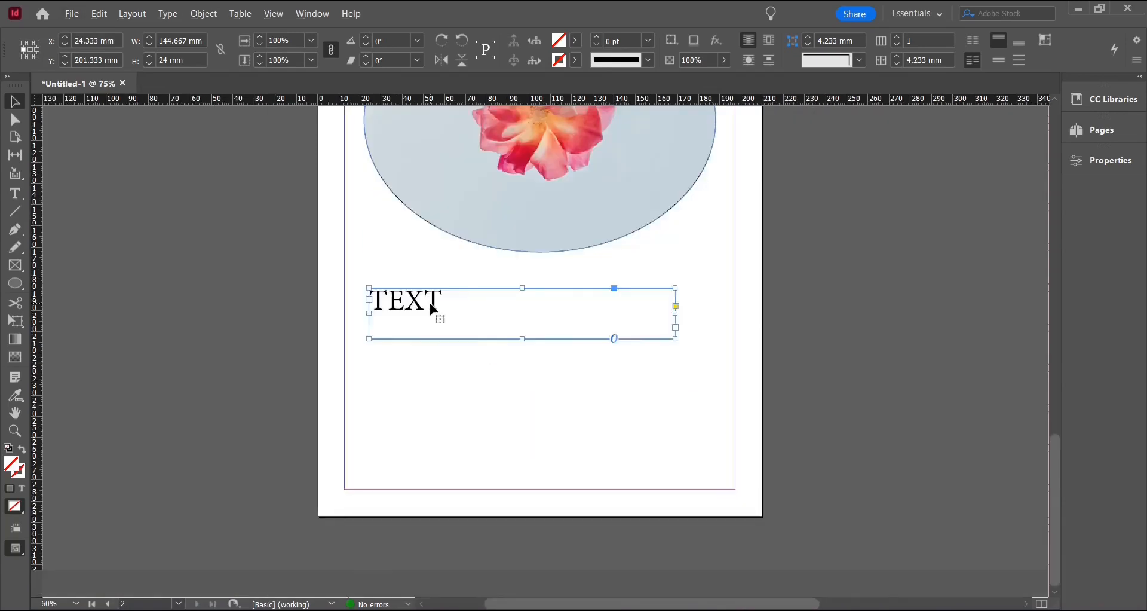
{"action": "key", "text": "Delete"}
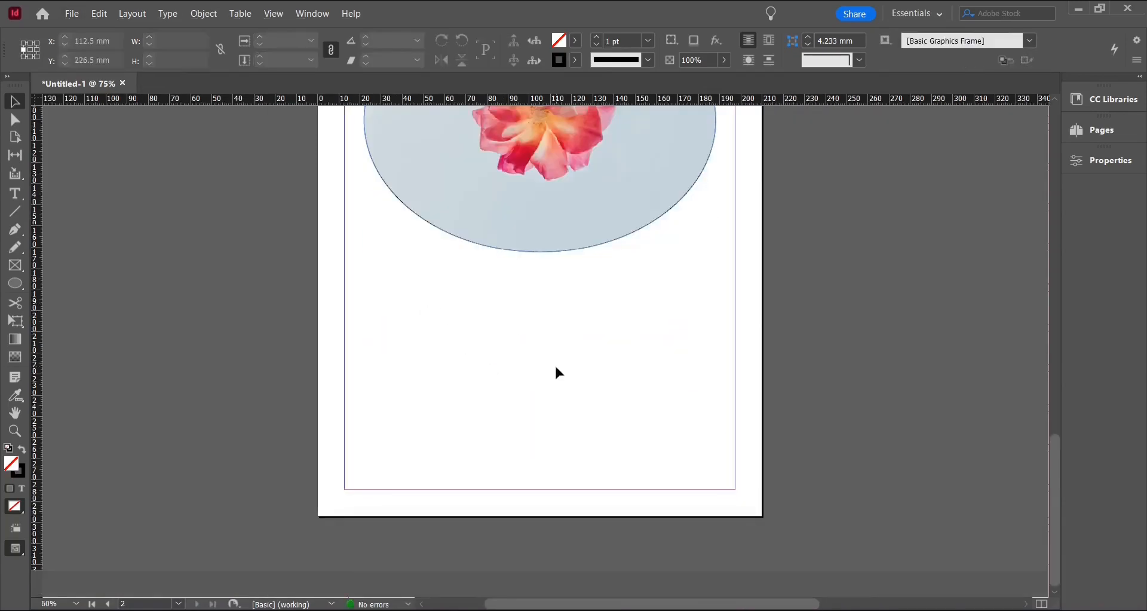
{"action": "scroll", "coordinate": [554, 364], "scroll_direction": "up", "scroll_amount": 3}
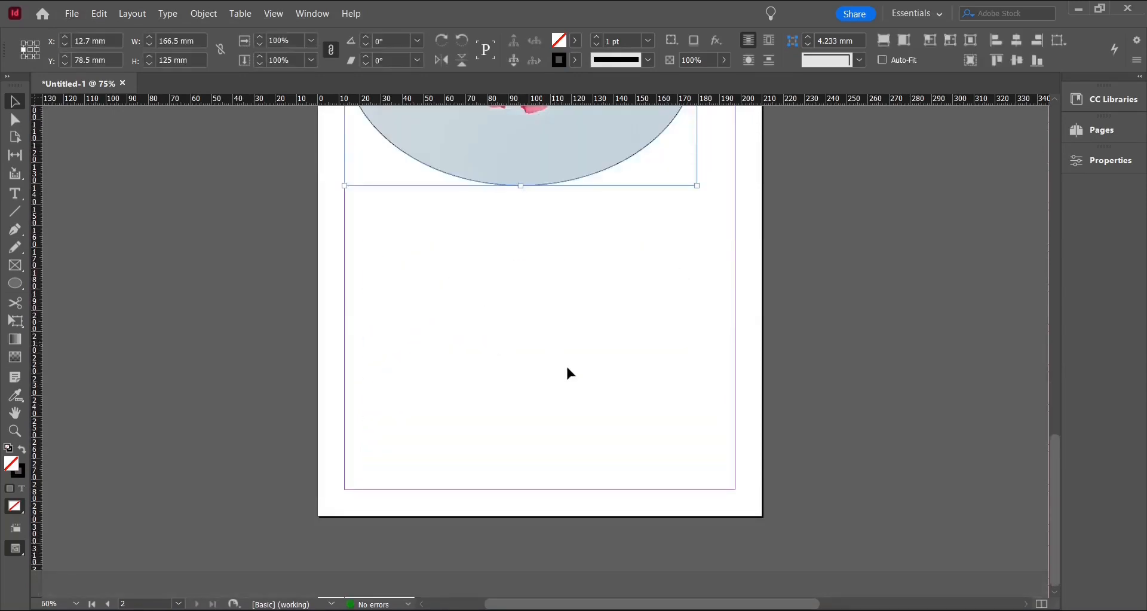
{"action": "scroll", "coordinate": [567, 368], "scroll_direction": "up", "scroll_amount": 3}
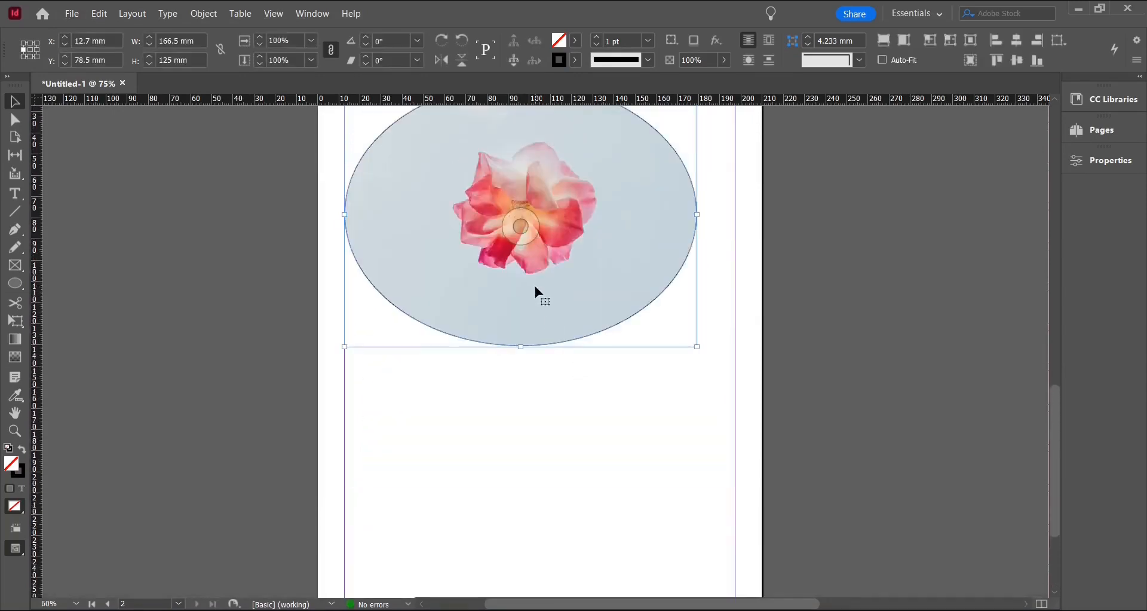
{"action": "key", "text": "Delete"}
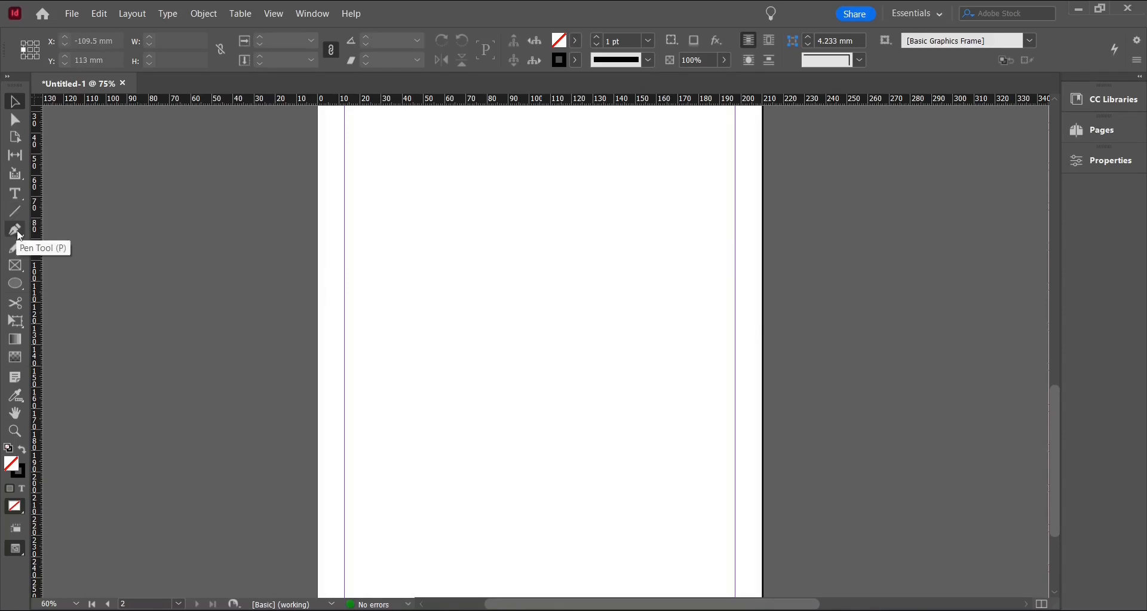
Draw three separate straight lines on page 2: one nearly horizontal, one nearly vertical about 53 mm long, and one diagonal about 76 mm long.
{"action": "left_click", "coordinate": [13, 212]}
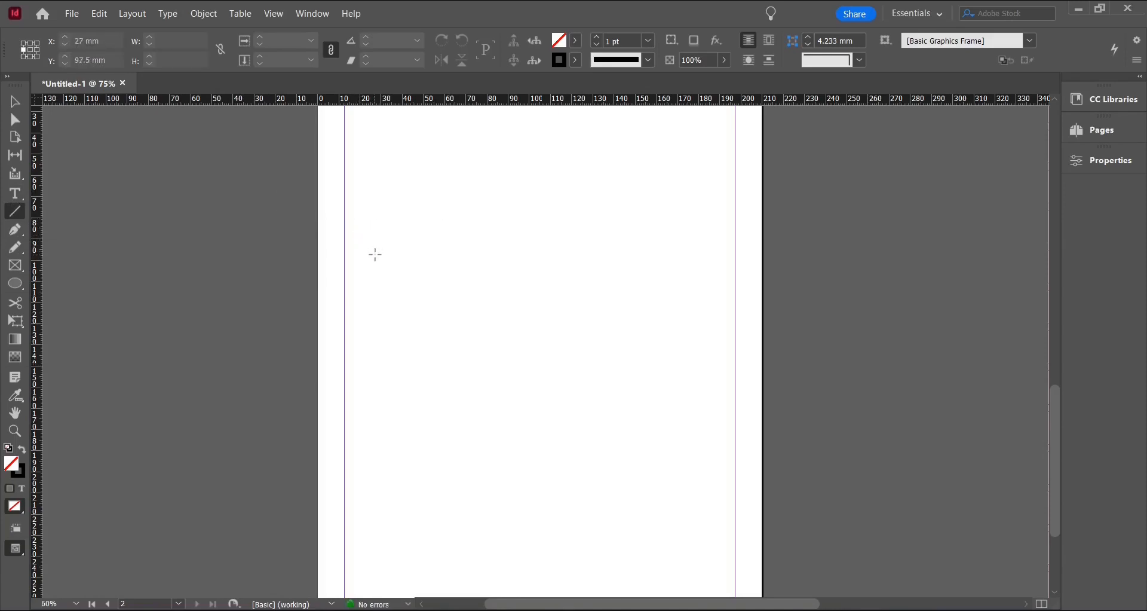
{"action": "left_click_drag", "start_coordinate": [380, 234], "coordinate": [546, 230]}
{"action": "left_click_drag", "start_coordinate": [630, 230], "coordinate": [630, 343]}
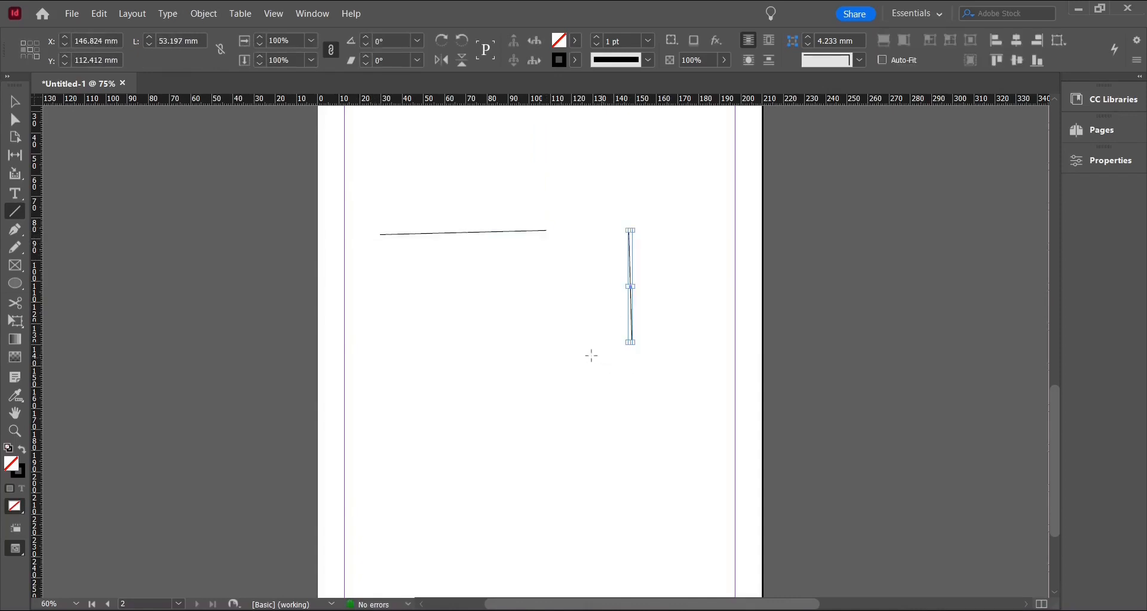
{"action": "left_click_drag", "start_coordinate": [647, 381], "coordinate": [508, 465]}
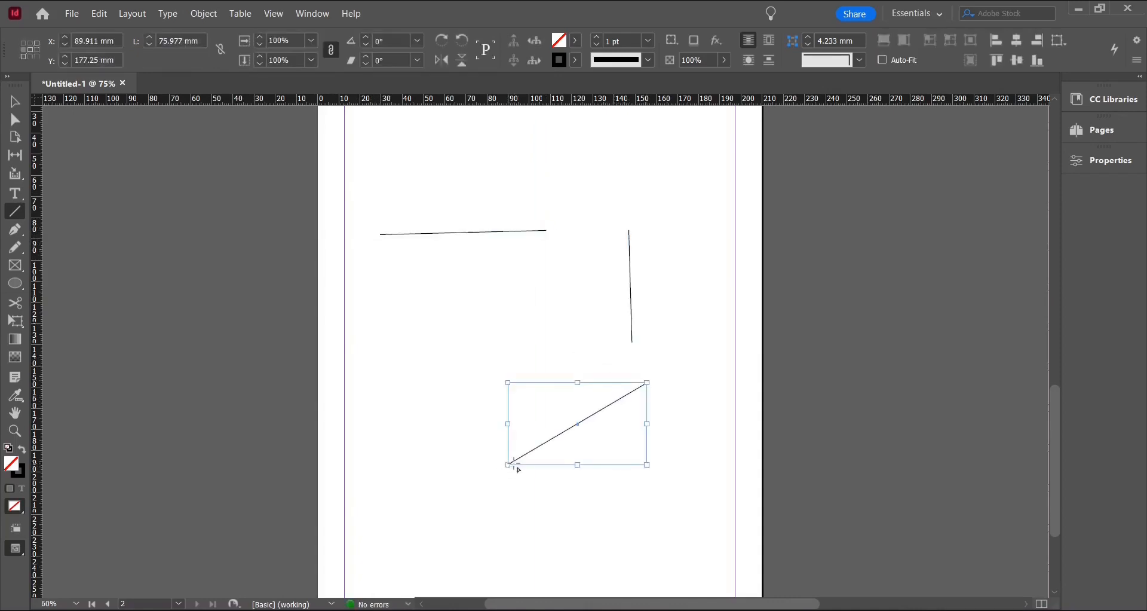
{"action": "left_click", "coordinate": [503, 315]}
{"action": "scroll", "coordinate": [524, 394], "scroll_direction": "down", "scroll_amount": 1}
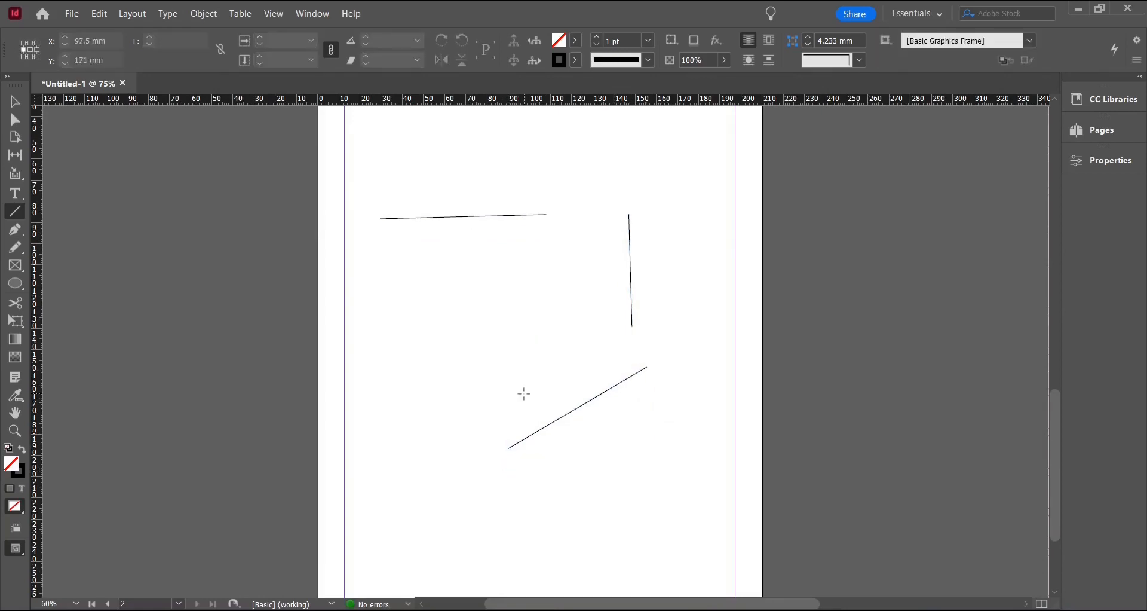
Add a fourth, vertical line and move all four lines together up to the top of page 2.
{"action": "left_click_drag", "start_coordinate": [450, 396], "coordinate": [418, 341]}
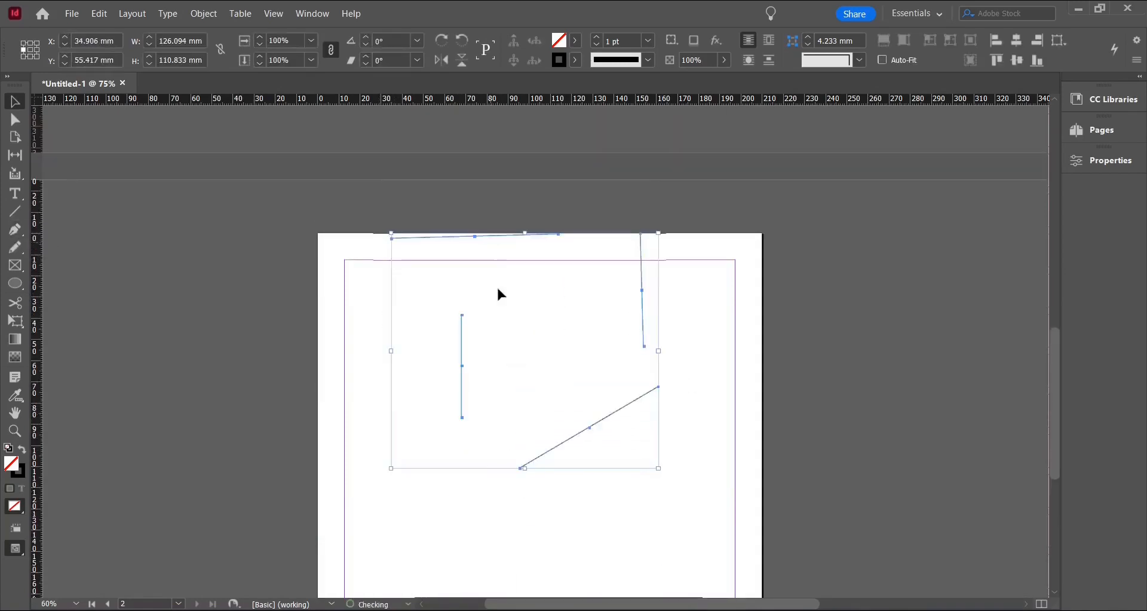
{"action": "scroll", "coordinate": [502, 358], "scroll_direction": "down", "scroll_amount": 3}
{"action": "left_click", "coordinate": [508, 414]}
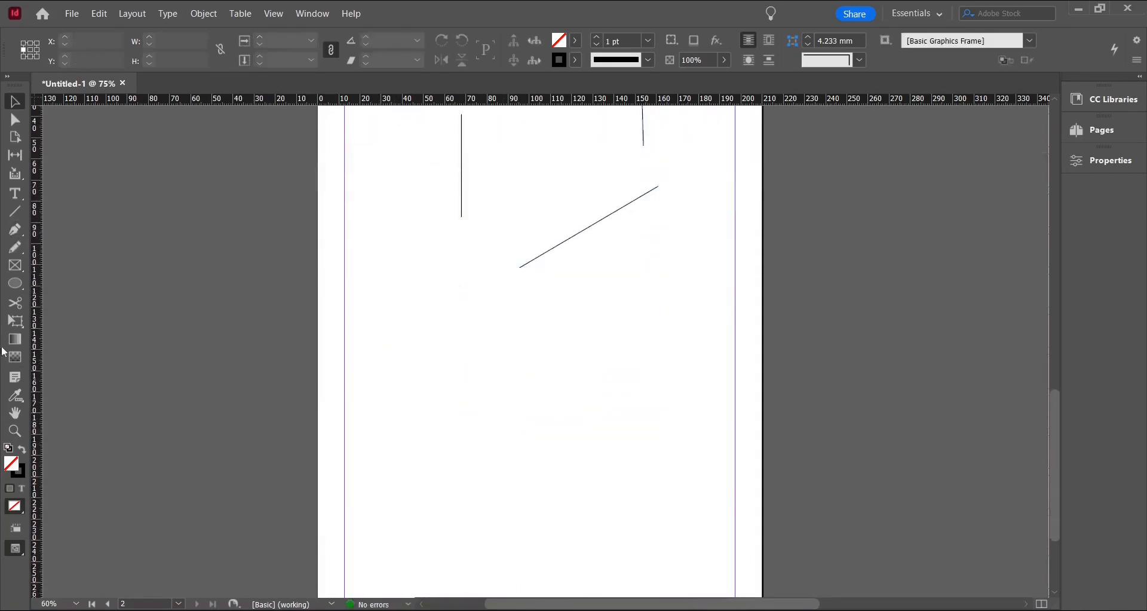
Draw a closed seven-cornered straight-sided shape about 156 by 78 mm below the lines with the Pen tool.
{"action": "left_click", "coordinate": [15, 229]}
{"action": "scroll", "coordinate": [435, 431], "scroll_direction": "down", "scroll_amount": 2}
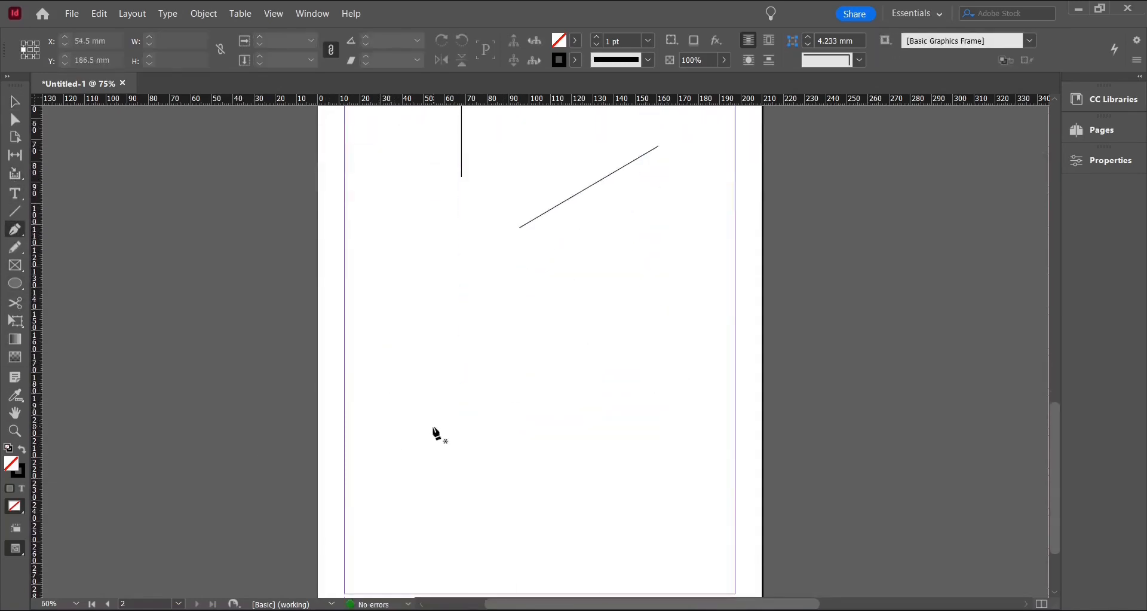
{"action": "left_click", "coordinate": [358, 338]}
{"action": "left_click", "coordinate": [467, 318]}
{"action": "left_click", "coordinate": [543, 389]}
{"action": "left_click", "coordinate": [635, 341]}
{"action": "left_click", "coordinate": [686, 437]}
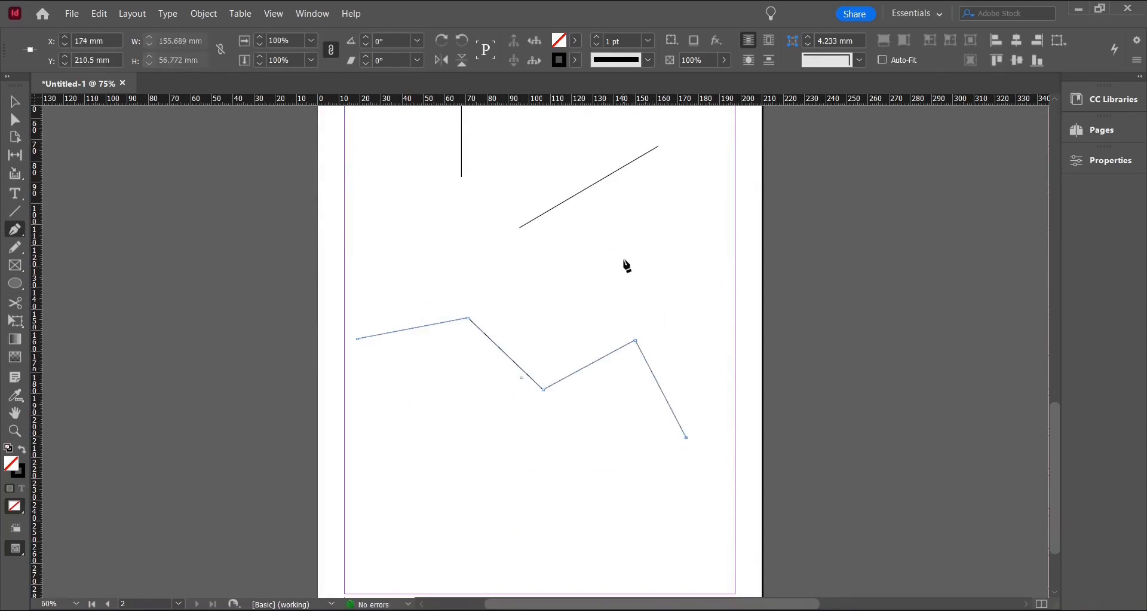
{"action": "left_click", "coordinate": [537, 483]}
{"action": "left_click", "coordinate": [398, 423]}
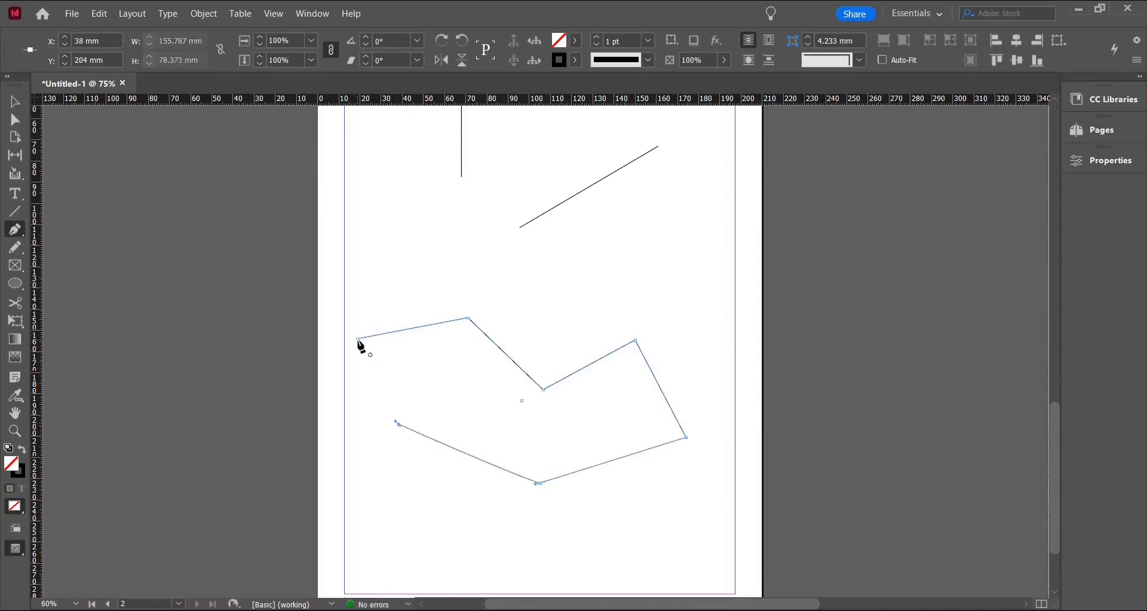
{"action": "left_click", "coordinate": [358, 339]}
Move the straight-sided shape up and outward to about X -2 mm and Y 138 mm.
{"action": "key", "text": "v"}
{"action": "left_click_drag", "start_coordinate": [567, 353], "coordinate": [550, 264]}
{"action": "left_click_drag", "start_coordinate": [508, 343], "coordinate": [472, 241]}
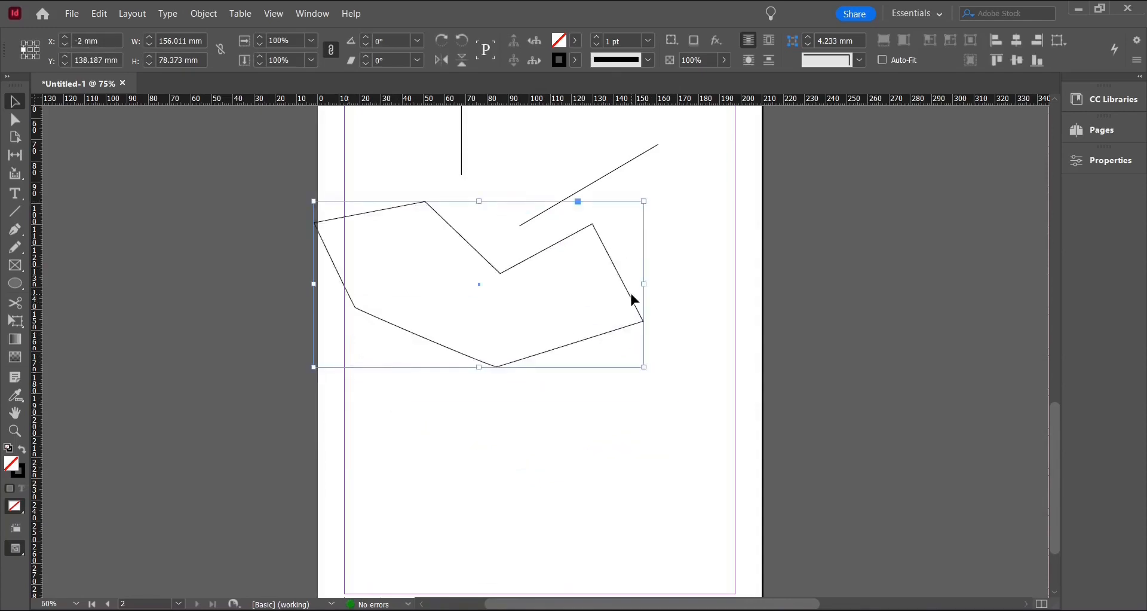
Draw a closed wavy shape with smooth curves, about 179 by 81 mm, below the straight-sided shape with the Pen tool.
{"action": "scroll", "coordinate": [631, 294], "scroll_direction": "down", "scroll_amount": 1}
{"action": "key", "text": "p"}
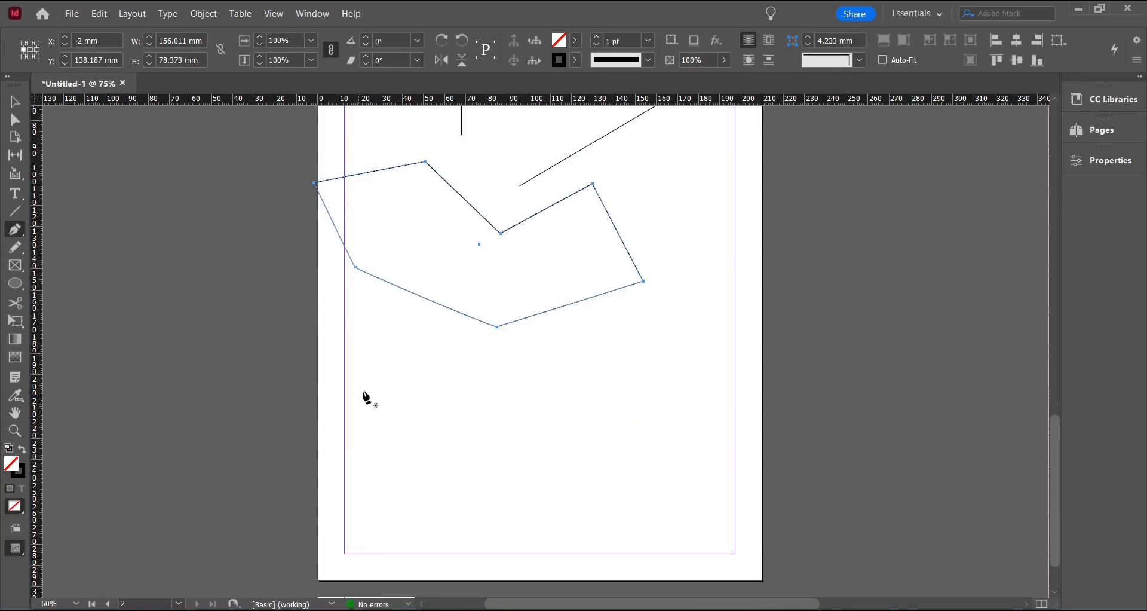
{"action": "left_click", "coordinate": [364, 398]}
{"action": "left_click_drag", "start_coordinate": [449, 384], "coordinate": [485, 410]}
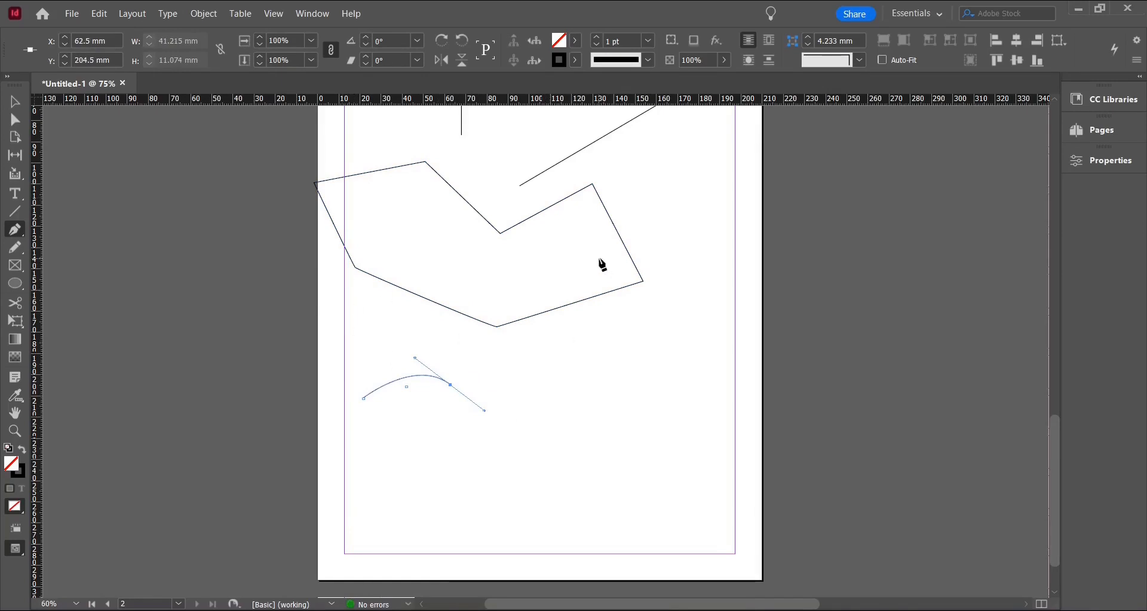
{"action": "left_click_drag", "start_coordinate": [505, 453], "coordinate": [543, 459]}
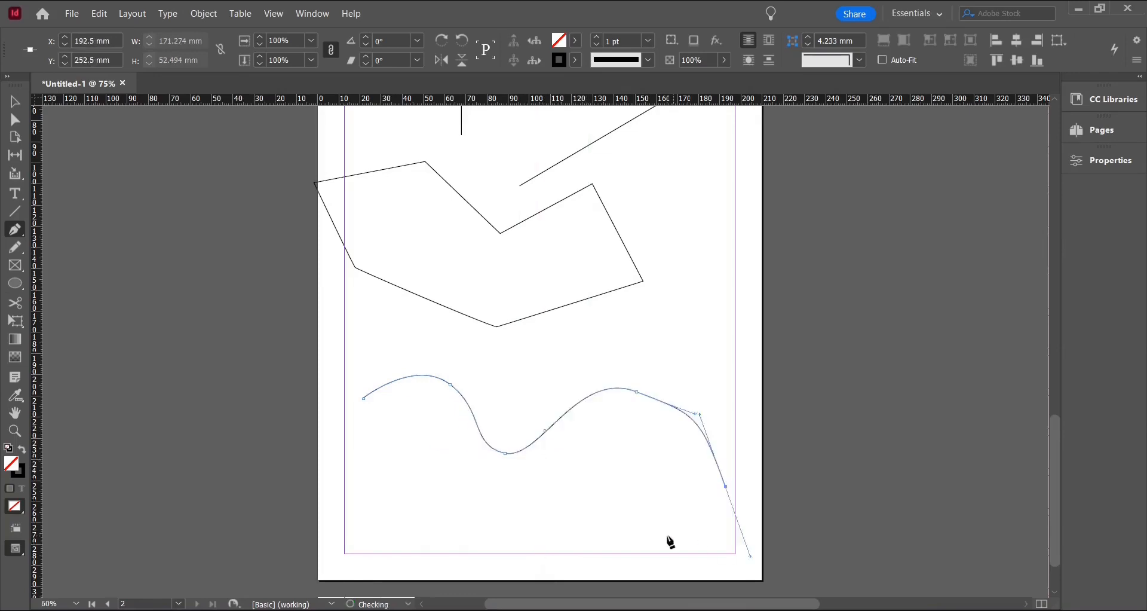
{"action": "mouse_move", "coordinate": [639, 536]}
{"action": "left_mouse_down"}
{"action": "mouse_move", "coordinate": [615, 530]}
{"action": "mouse_move", "coordinate": [629, 552]}
{"action": "mouse_move", "coordinate": [637, 495]}
{"action": "mouse_move", "coordinate": [589, 494]}
{"action": "mouse_move", "coordinate": [627, 526]}
{"action": "left_mouse_up"}
{"action": "left_click_drag", "start_coordinate": [550, 490], "coordinate": [484, 508]}
{"action": "left_click_drag", "start_coordinate": [414, 479], "coordinate": [409, 448]}
{"action": "left_click_drag", "start_coordinate": [371, 417], "coordinate": [332, 407]}
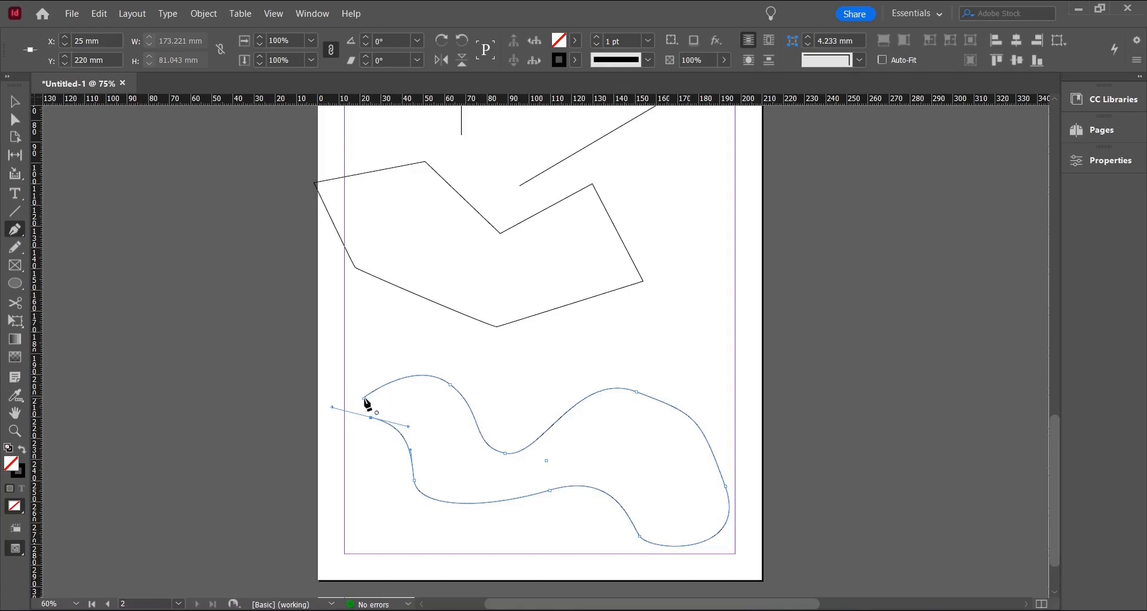
{"action": "left_click", "coordinate": [364, 399]}
Move the curved shape slightly up the page to about X 8 mm and Y 230 mm.
{"action": "left_click", "coordinate": [15, 102]}
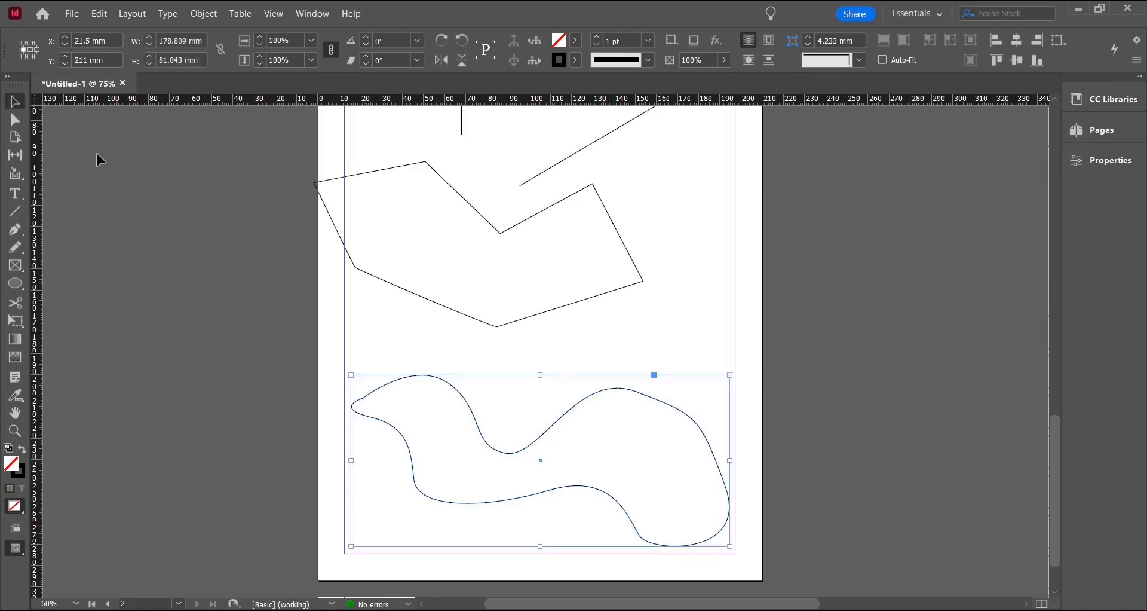
{"action": "left_click_drag", "start_coordinate": [583, 404], "coordinate": [568, 383]}
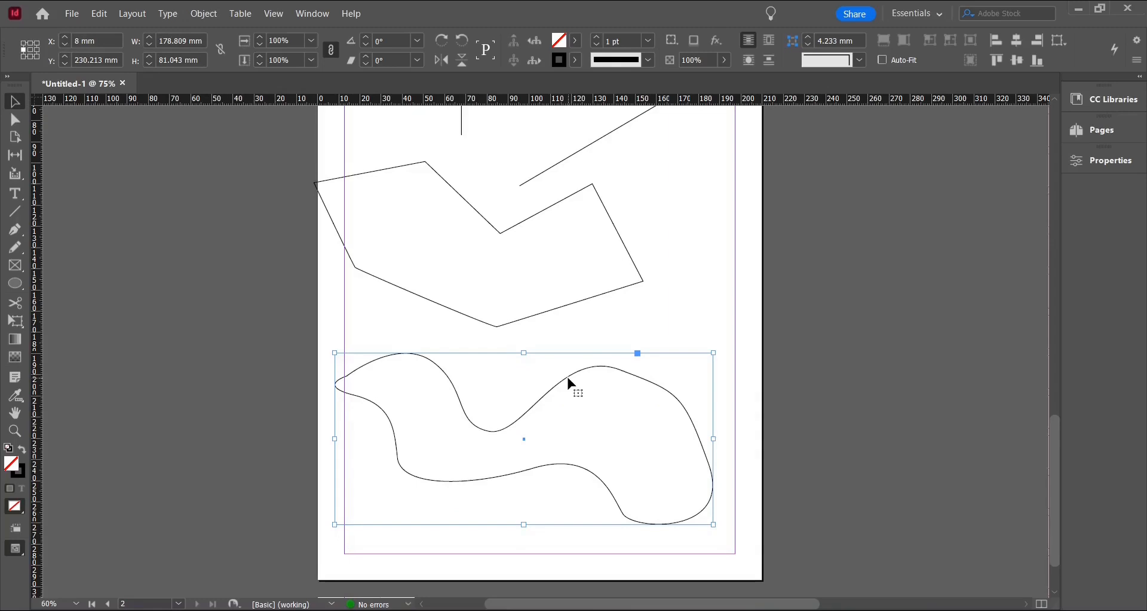
{"action": "scroll", "coordinate": [568, 379], "scroll_direction": "up", "scroll_amount": 1}
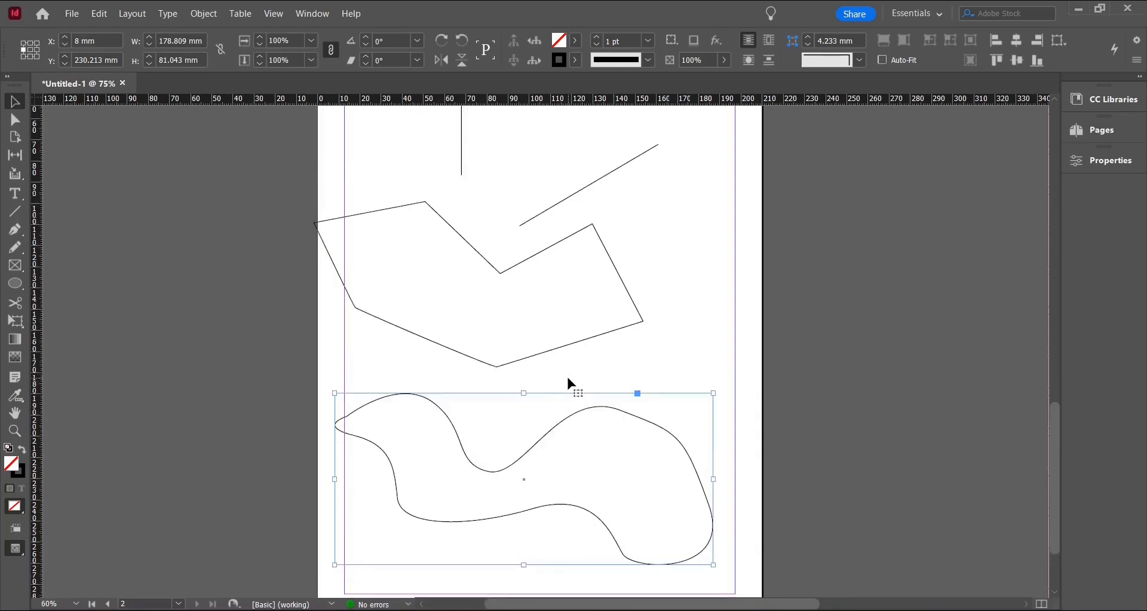
{"action": "scroll", "coordinate": [568, 378], "scroll_direction": "down", "scroll_amount": 2}
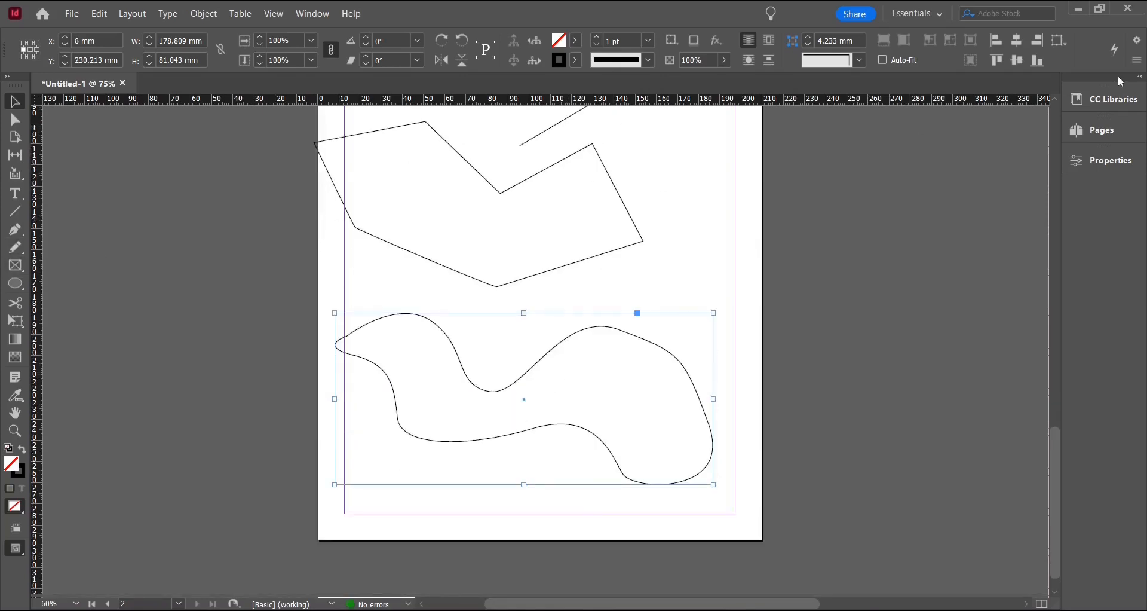
Add a new page after page 2 of the document.
{"action": "left_click", "coordinate": [1103, 134]}
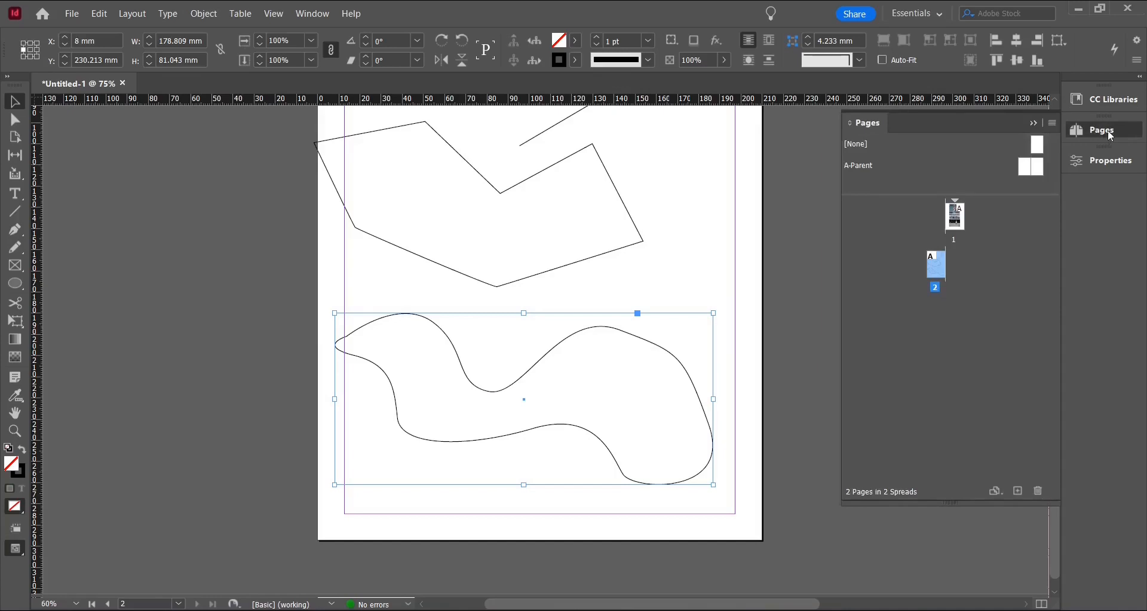
{"action": "left_click", "coordinate": [1018, 490]}
{"action": "left_click", "coordinate": [1033, 122]}
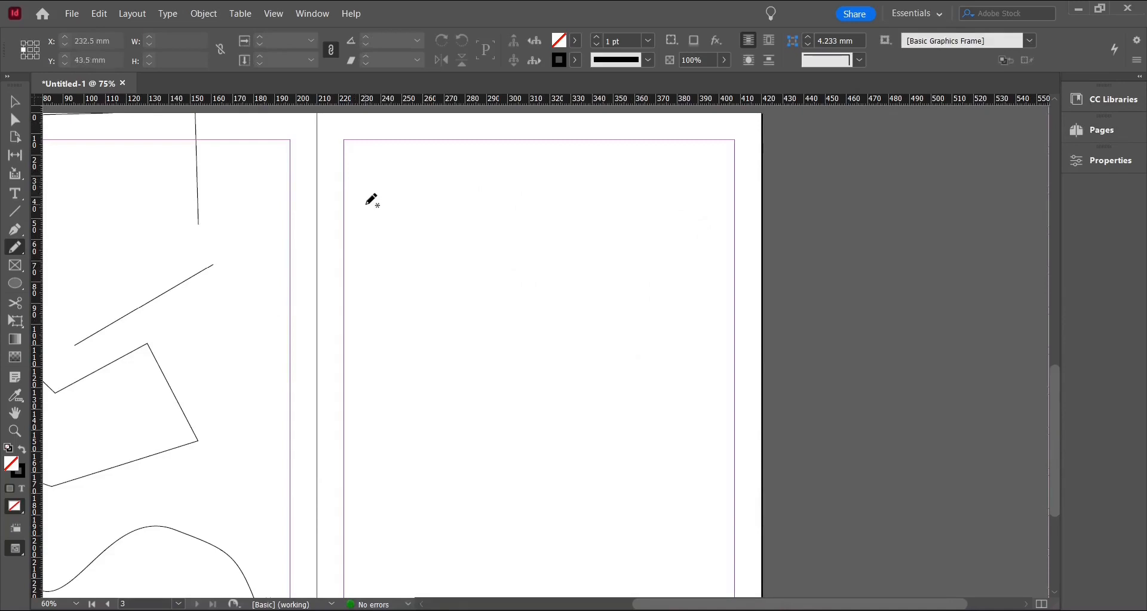
Draw a freehand looping line about 140 by 130 mm on page 3 with the Pencil tool and move it to about X 245.5 mm.
{"action": "mouse_move", "coordinate": [359, 196]}
{"action": "left_mouse_down"}
{"action": "mouse_move", "coordinate": [446, 179]}
{"action": "mouse_move", "coordinate": [490, 191]}
{"action": "mouse_move", "coordinate": [511, 241]}
{"action": "mouse_move", "coordinate": [503, 224]}
{"action": "mouse_move", "coordinate": [526, 204]}
{"action": "mouse_move", "coordinate": [590, 246]}
{"action": "mouse_move", "coordinate": [573, 292]}
{"action": "mouse_move", "coordinate": [593, 257]}
{"action": "mouse_move", "coordinate": [630, 297]}
{"action": "mouse_move", "coordinate": [567, 347]}
{"action": "mouse_move", "coordinate": [555, 383]}
{"action": "mouse_move", "coordinate": [613, 411]}
{"action": "mouse_move", "coordinate": [561, 381]}
{"action": "mouse_move", "coordinate": [490, 368]}
{"action": "mouse_move", "coordinate": [450, 313]}
{"action": "mouse_move", "coordinate": [387, 344]}
{"action": "mouse_move", "coordinate": [474, 347]}
{"action": "mouse_move", "coordinate": [413, 272]}
{"action": "mouse_move", "coordinate": [367, 265]}
{"action": "mouse_move", "coordinate": [361, 277]}
{"action": "mouse_move", "coordinate": [381, 269]}
{"action": "mouse_move", "coordinate": [382, 237]}
{"action": "mouse_move", "coordinate": [340, 197]}
{"action": "mouse_move", "coordinate": [384, 164]}
{"action": "mouse_move", "coordinate": [358, 139]}
{"action": "mouse_move", "coordinate": [342, 157]}
{"action": "left_mouse_up"}
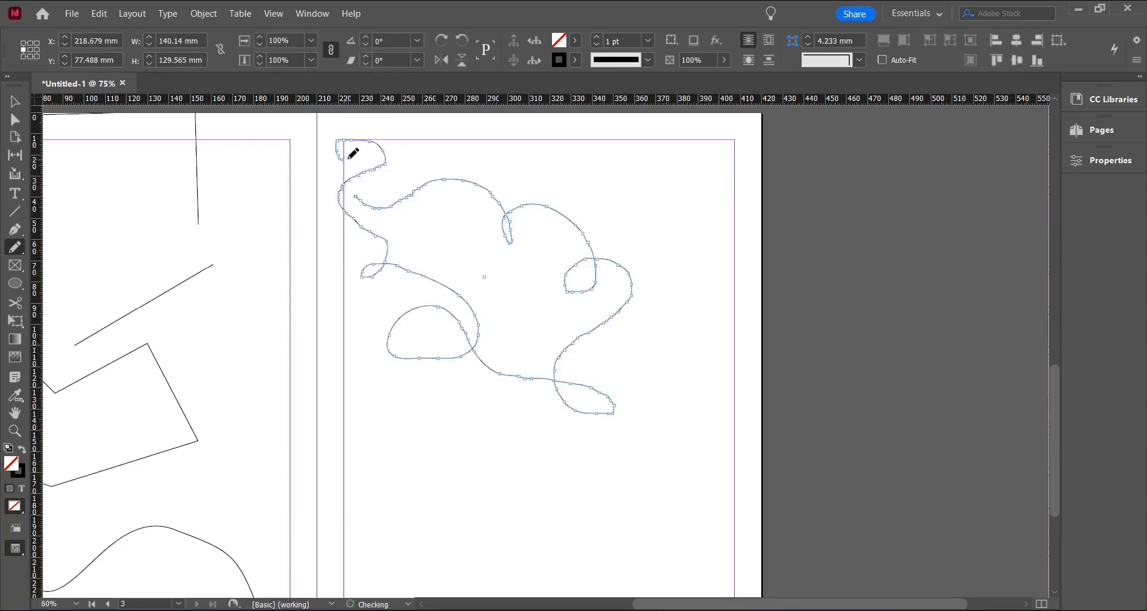
{"action": "left_click", "coordinate": [13, 101]}
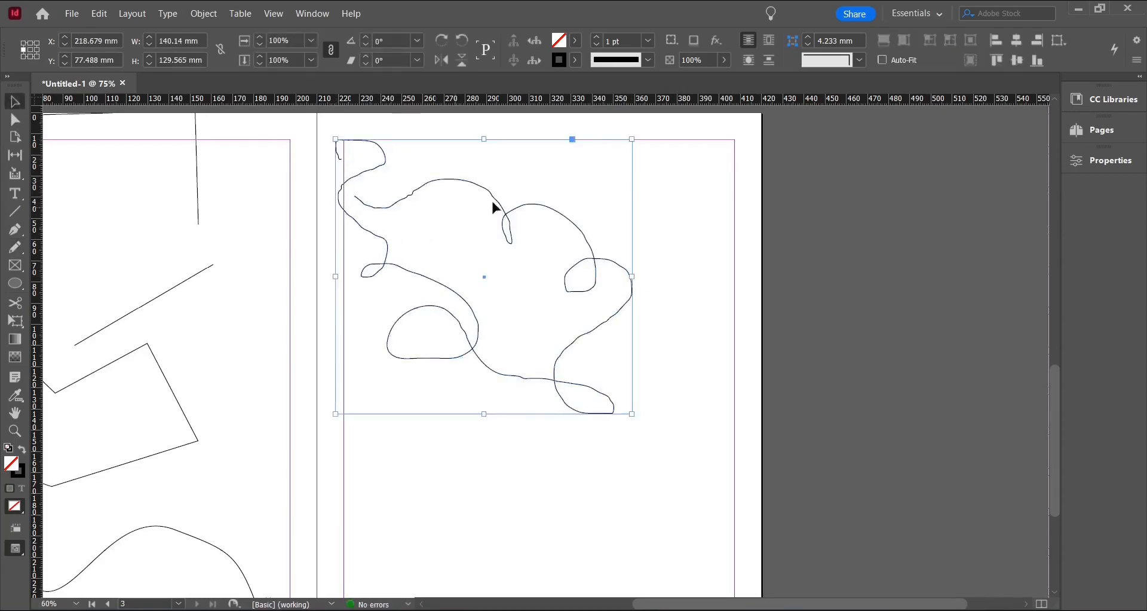
{"action": "left_click_drag", "start_coordinate": [507, 225], "coordinate": [572, 223]}
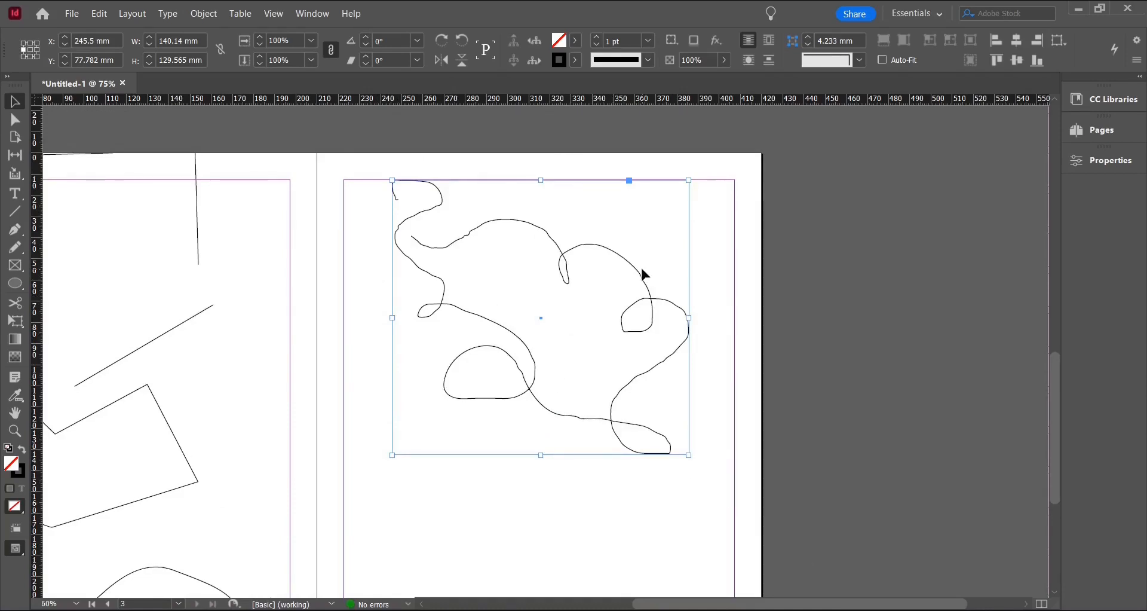
Move the straight-sided shape on page 2 inward to about X 19 mm and Y 148.5 mm.
{"action": "key", "text": "ctrl+minus"}
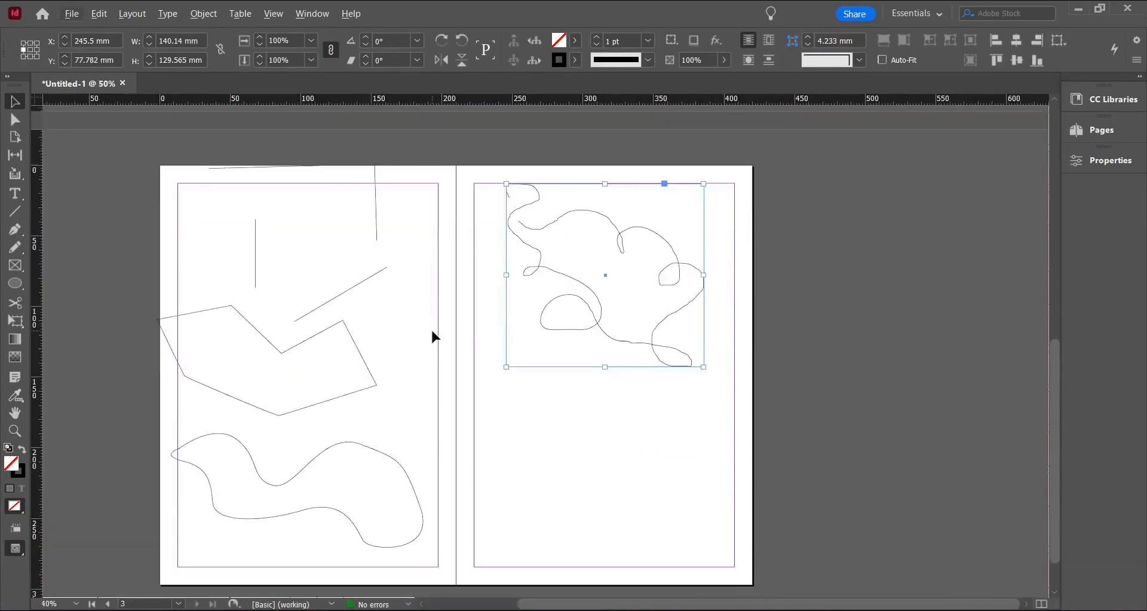
{"action": "scroll", "coordinate": [432, 329], "scroll_direction": "up", "scroll_amount": 1}
{"action": "scroll", "coordinate": [462, 327], "scroll_direction": "down", "scroll_amount": 1}
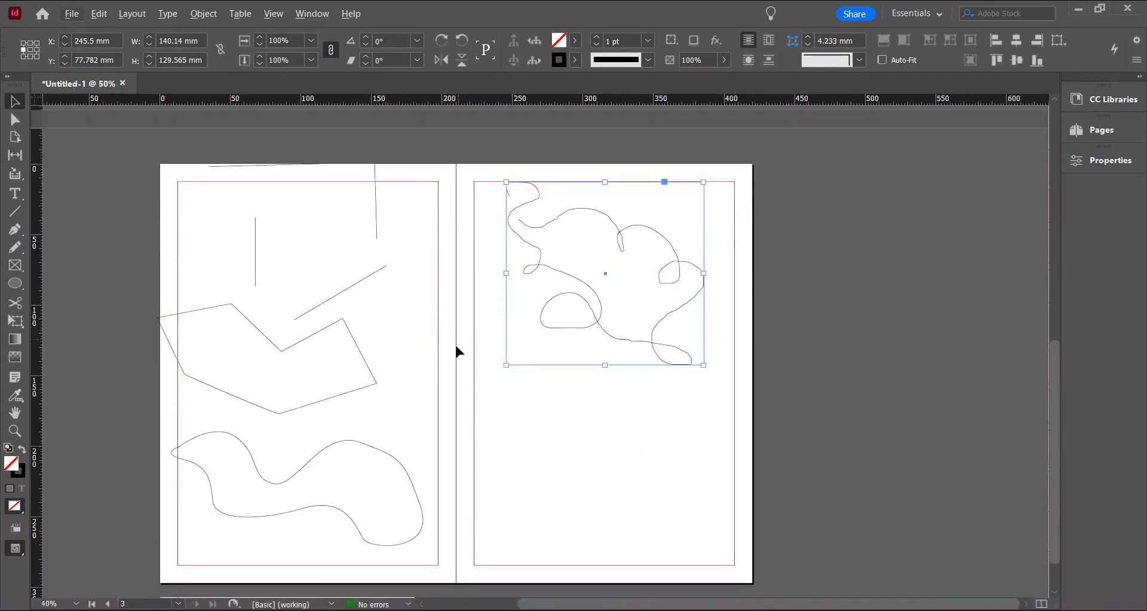
{"action": "key", "text": "ctrl+equal"}
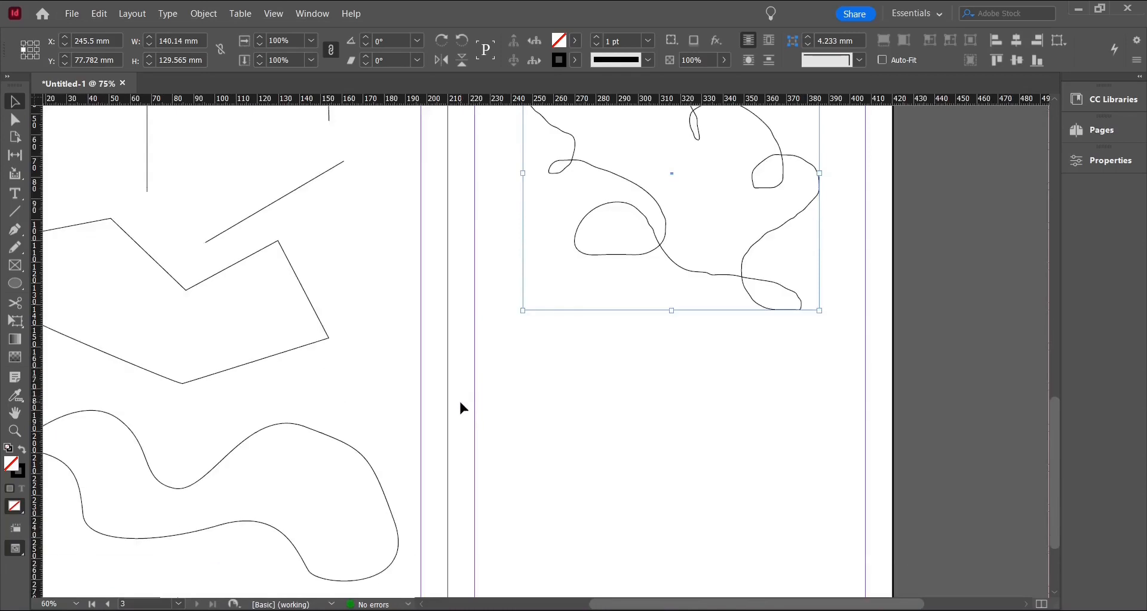
{"action": "scroll", "coordinate": [446, 276], "scroll_direction": "left", "scroll_amount": 3}
{"action": "left_click_drag", "start_coordinate": [446, 277], "coordinate": [493, 304]}
Fill the straight-sided shape with a new CMYK process colour swatch of C=11 M=77 Y=63 K=12.
{"action": "left_click", "coordinate": [575, 41]}
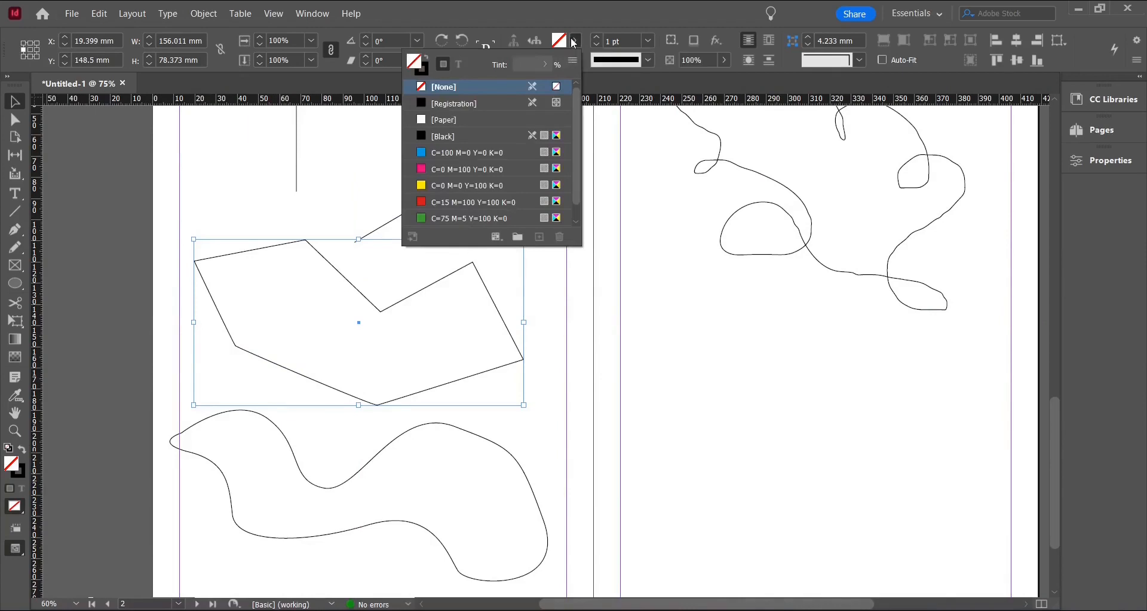
{"action": "scroll", "coordinate": [482, 138], "scroll_direction": "down", "scroll_amount": 1}
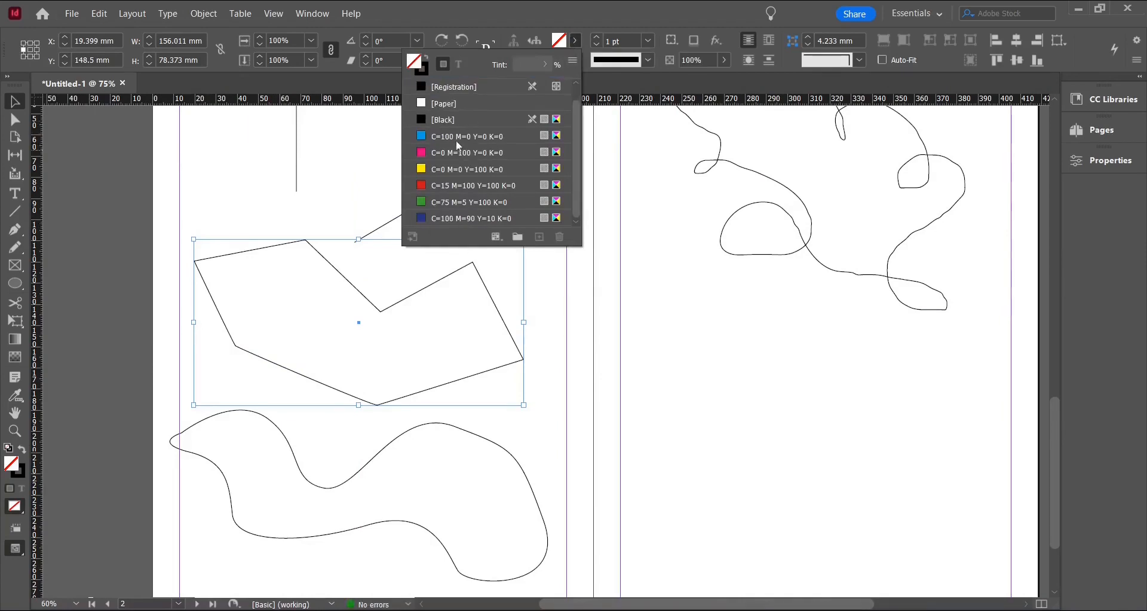
{"action": "left_click", "coordinate": [571, 58]}
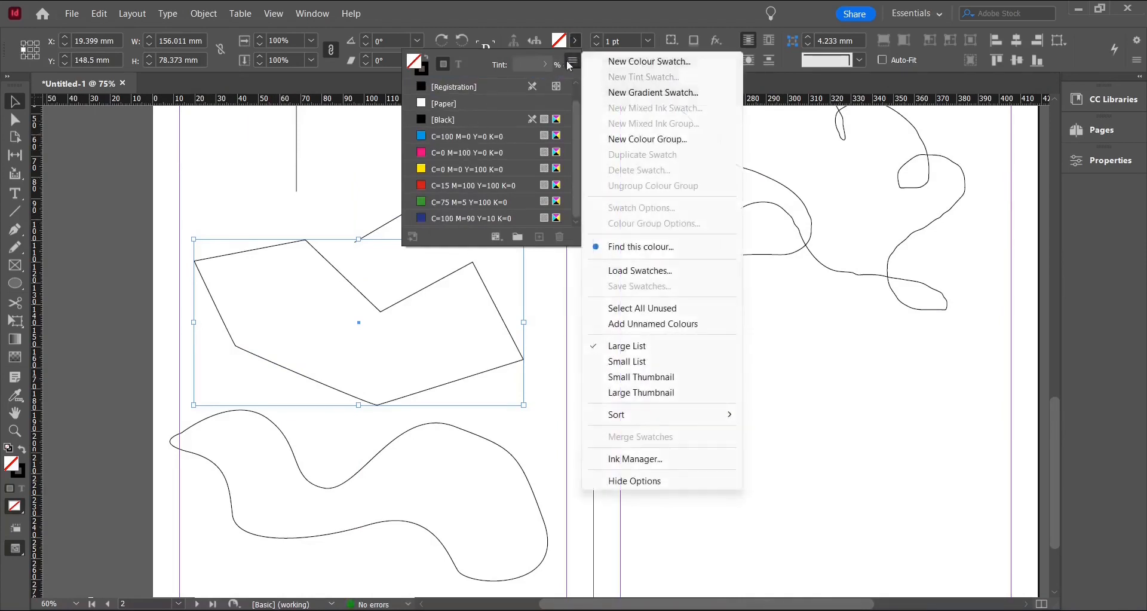
{"action": "left_click", "coordinate": [597, 61]}
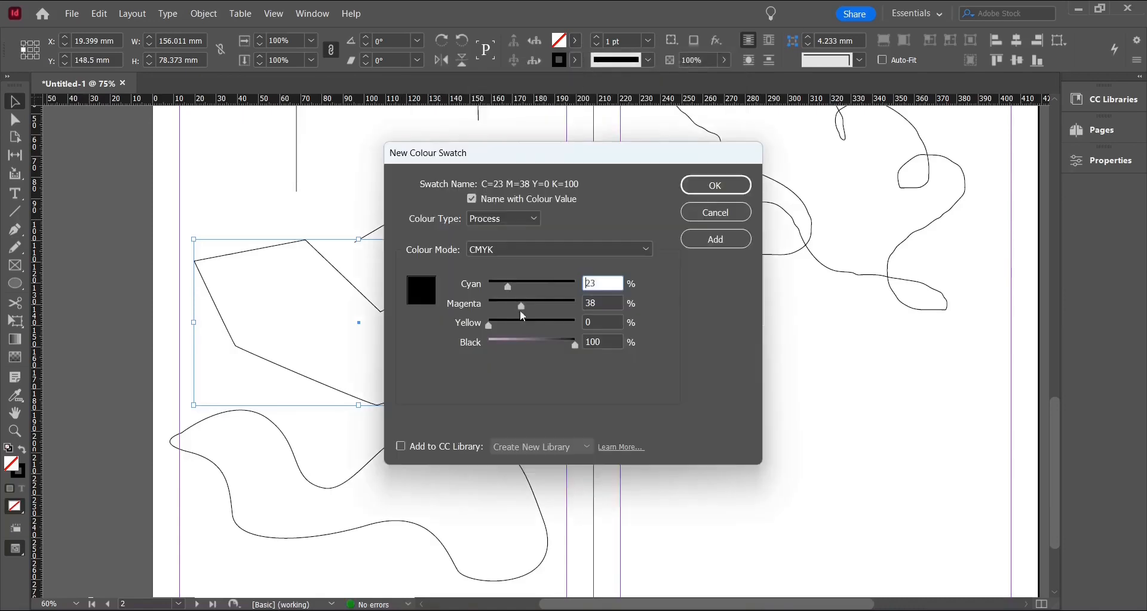
{"action": "left_click_drag", "start_coordinate": [570, 346], "coordinate": [498, 287]}
{"action": "left_click_drag", "start_coordinate": [521, 344], "coordinate": [543, 325]}
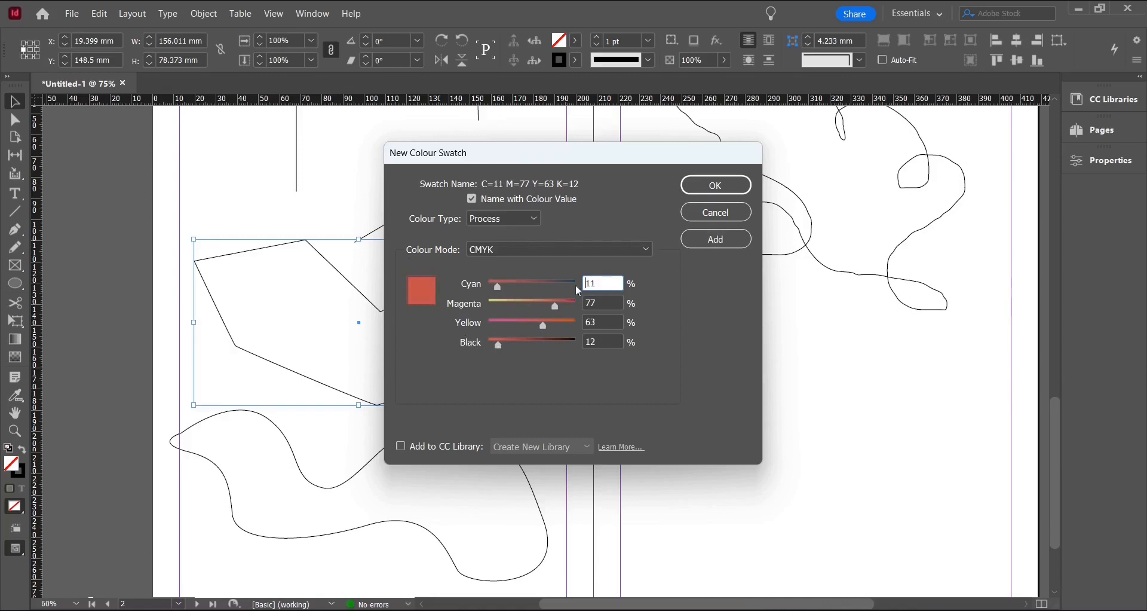
{"action": "left_click", "coordinate": [704, 190]}
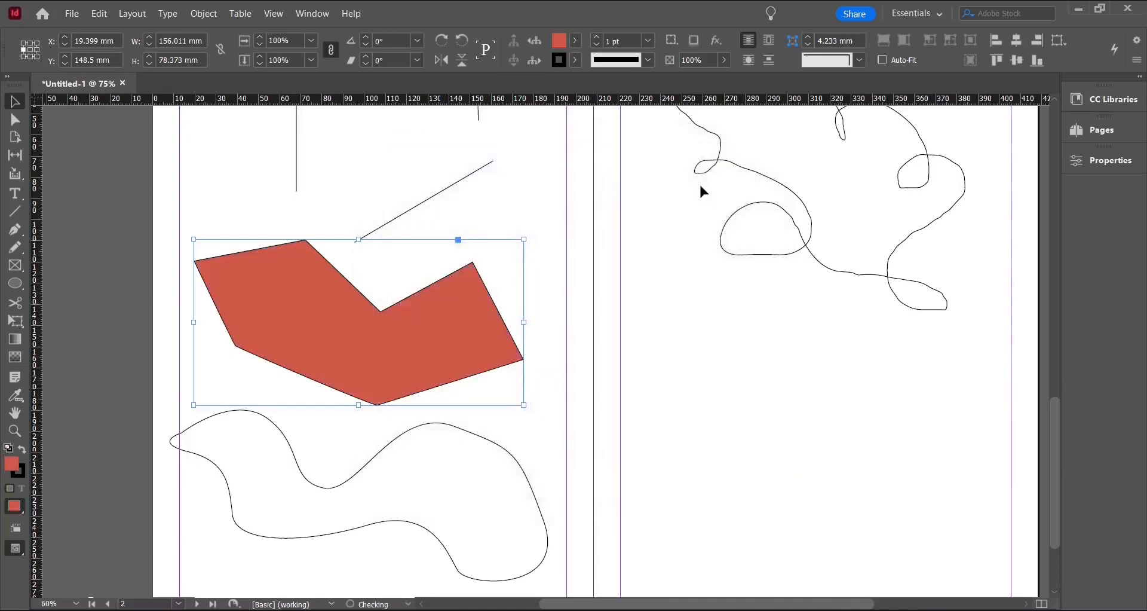
Set the straight-sided shape's stroke colour to the dark blue swatch C=100 M=90 Y=10 K=0.
{"action": "left_click", "coordinate": [576, 41]}
{"action": "left_click", "coordinate": [576, 57]}
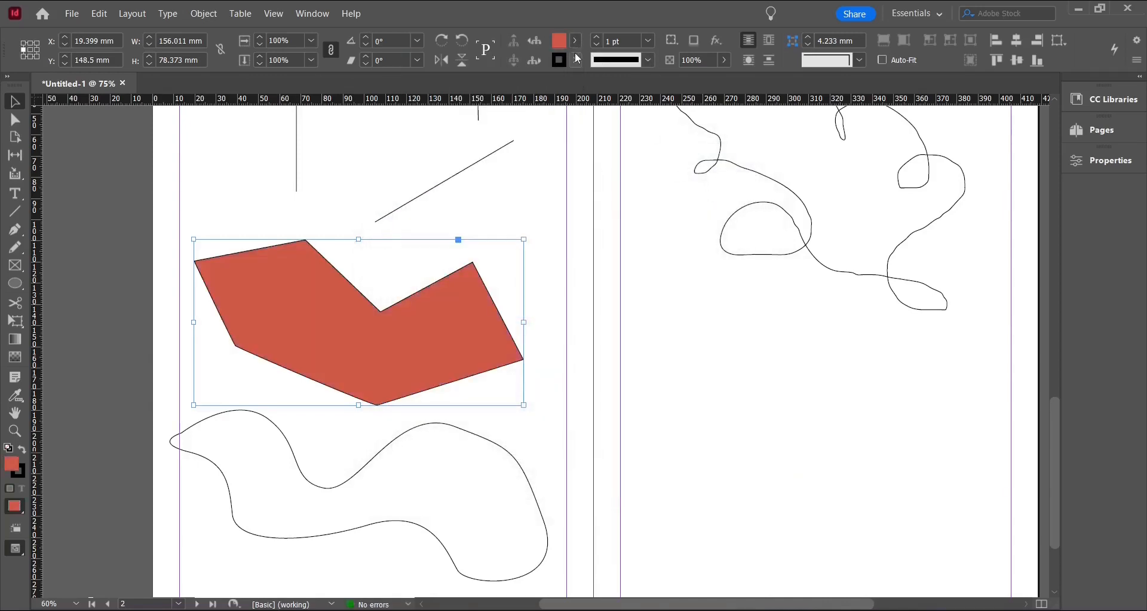
{"action": "left_click", "coordinate": [578, 41]}
{"action": "left_click", "coordinate": [579, 62]}
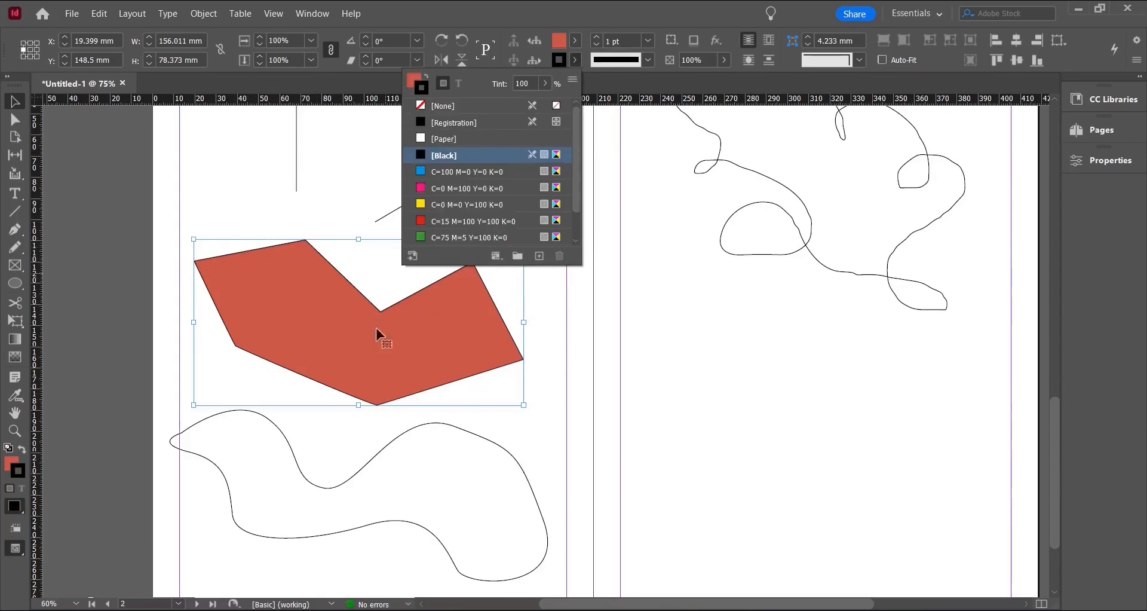
{"action": "scroll", "coordinate": [452, 200], "scroll_direction": "down", "scroll_amount": 1}
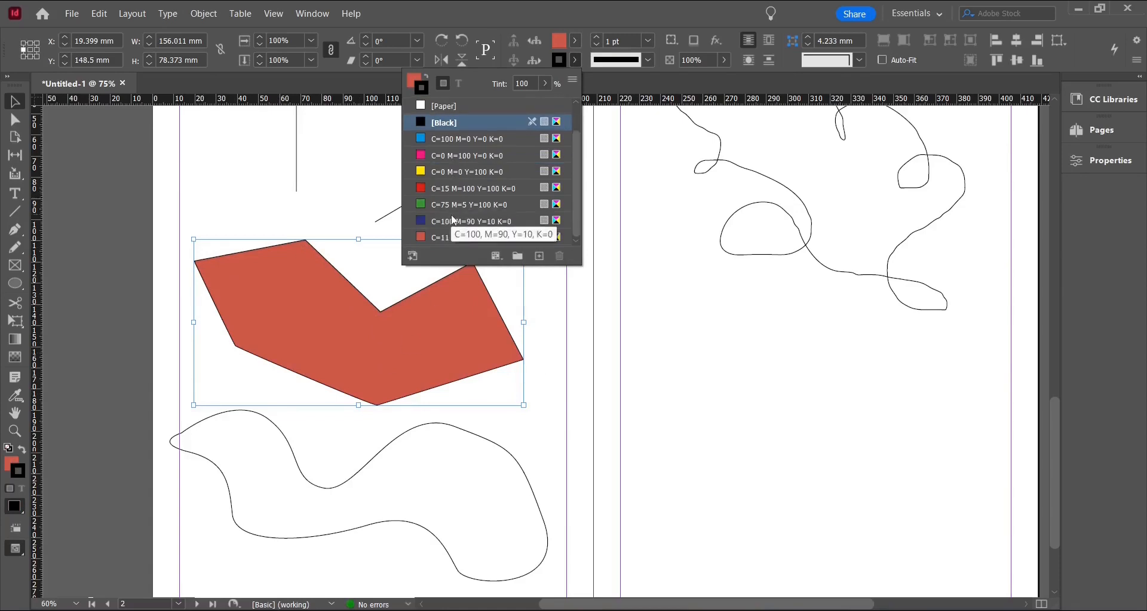
{"action": "left_click", "coordinate": [451, 219]}
Increase the straight-sided shape's stroke weight to 5 pt.
{"action": "left_click", "coordinate": [597, 37]}
{"action": "left_click", "coordinate": [596, 37]}
{"action": "left_click", "coordinate": [597, 37]}
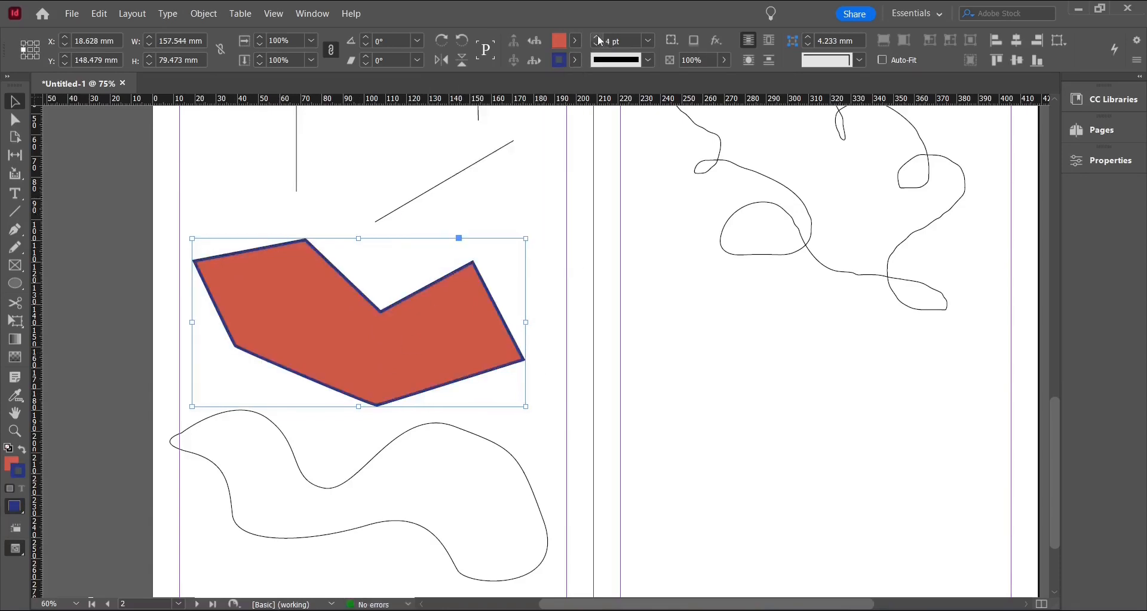
{"action": "left_click", "coordinate": [598, 36]}
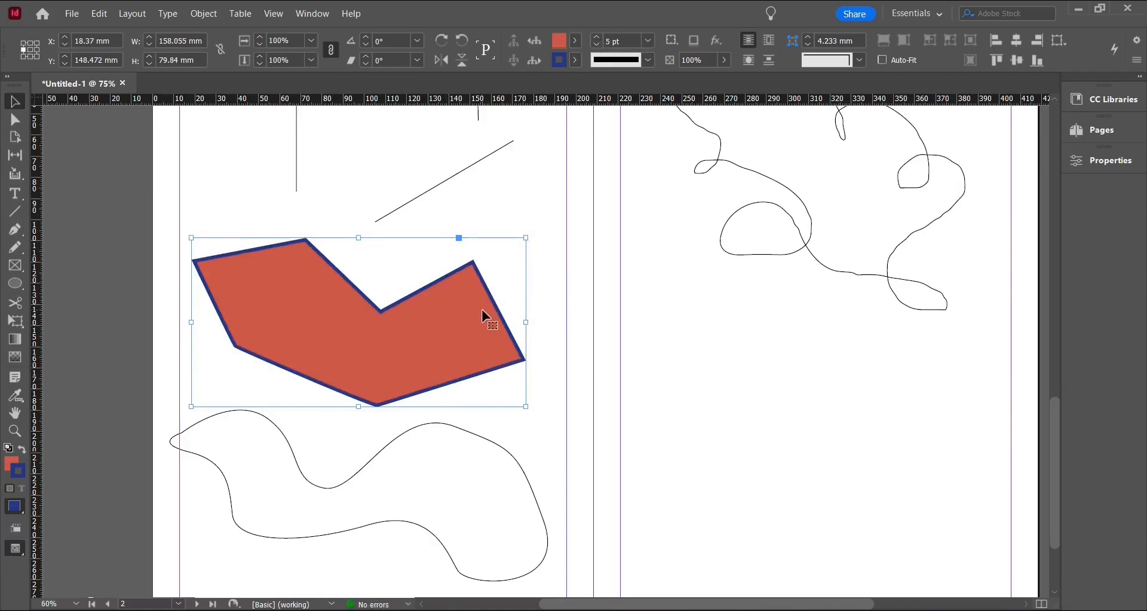
Move the diagonal line from page 2 to below the freehand drawing on page 3, at about X 269 mm and Y 199 mm.
{"action": "scroll", "coordinate": [370, 236], "scroll_direction": "up", "scroll_amount": 3}
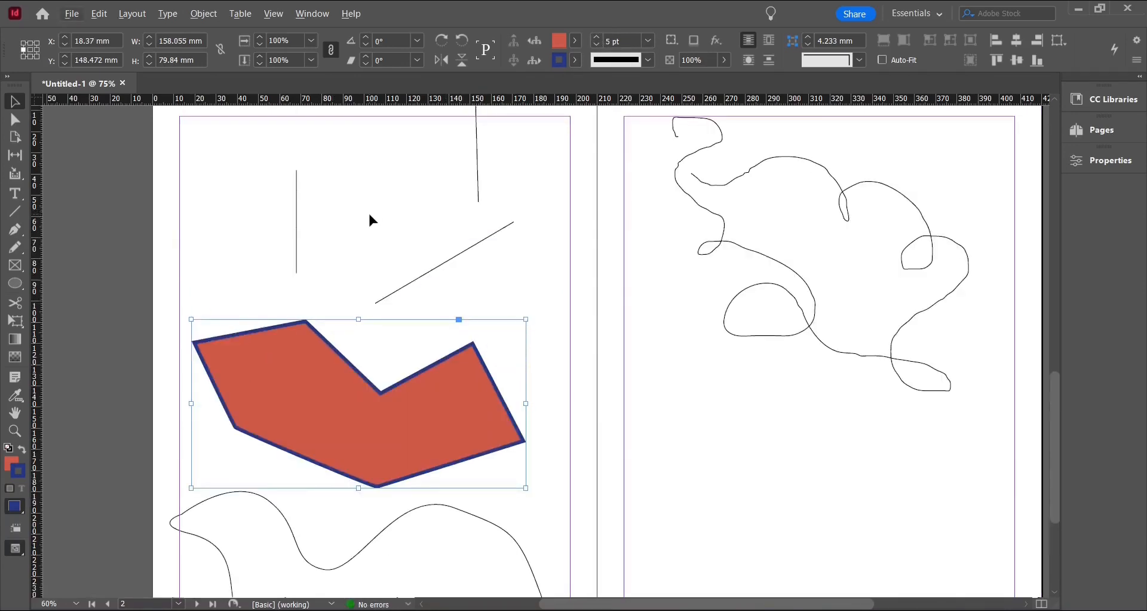
{"action": "scroll", "coordinate": [368, 219], "scroll_direction": "up", "scroll_amount": 2}
{"action": "left_click", "coordinate": [420, 317]}
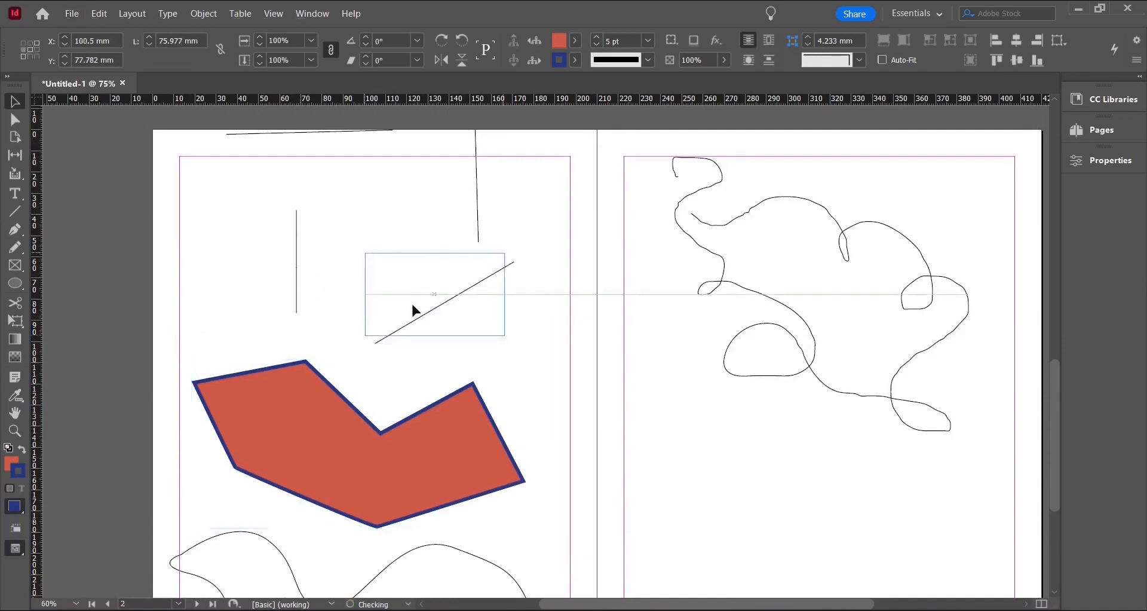
{"action": "scroll", "coordinate": [416, 308], "scroll_direction": "down", "scroll_amount": 6}
{"action": "left_click_drag", "start_coordinate": [410, 159], "coordinate": [768, 418]}
Colour the diagonal line's stroke with the green swatch C=75 M=5 Y=100 K=0 and deselect it.
{"action": "key", "text": "ctrl+equal"}
{"action": "left_click", "coordinate": [575, 60]}
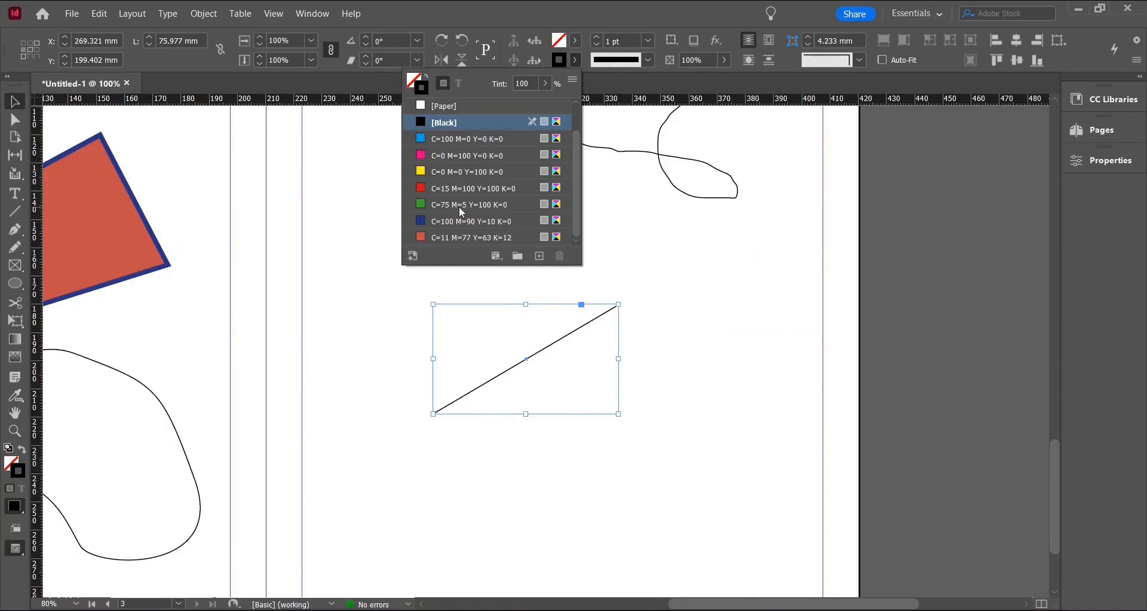
{"action": "left_click", "coordinate": [460, 206]}
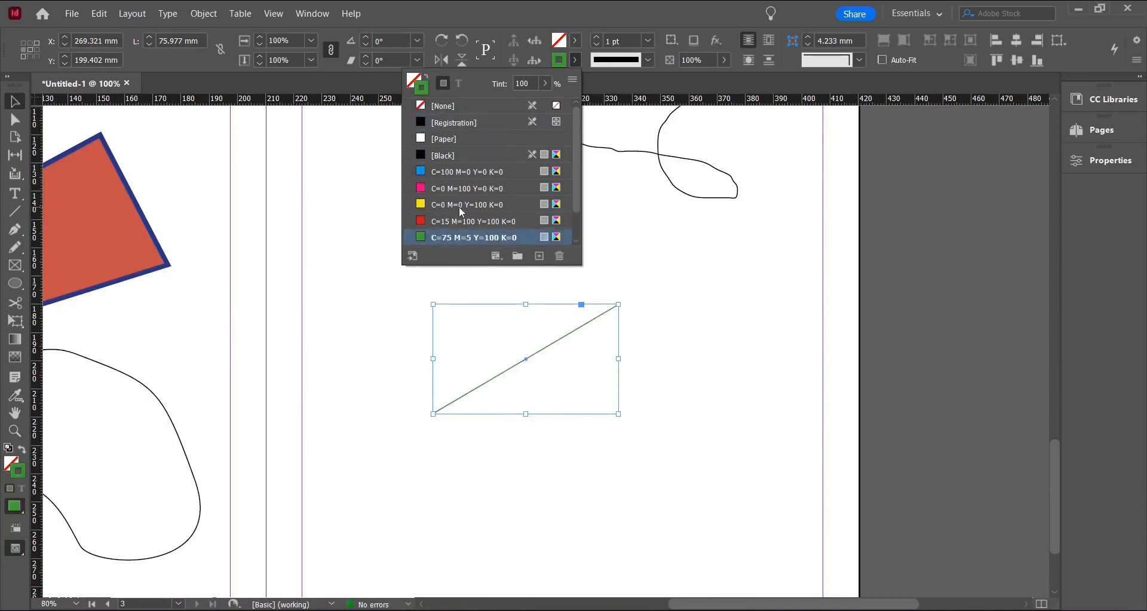
{"action": "left_click", "coordinate": [548, 397]}
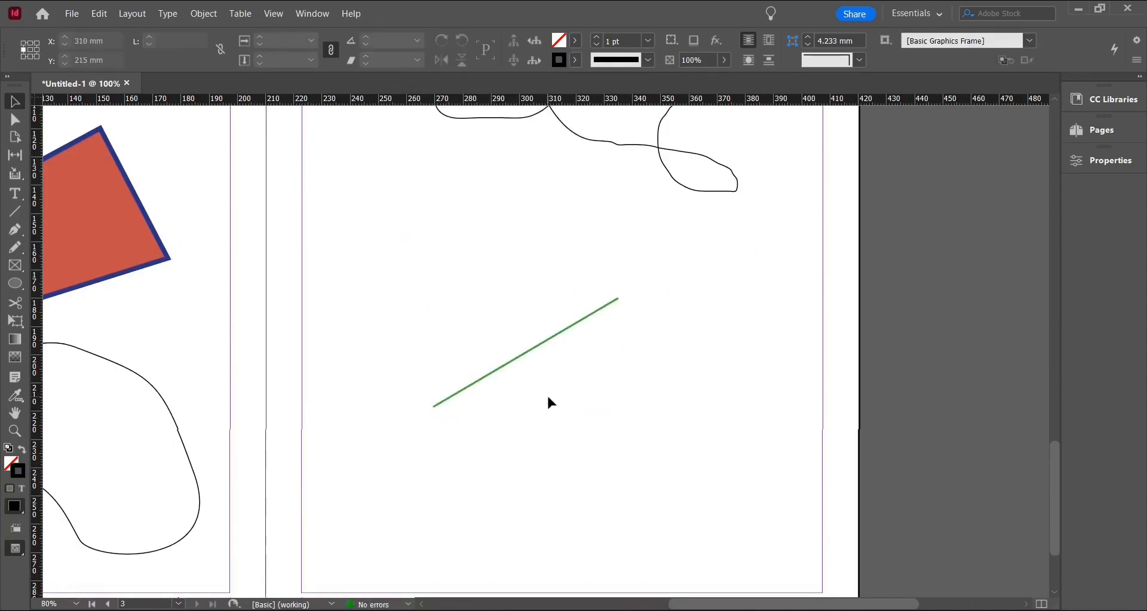
{"action": "key", "text": "ctrl+minus"}
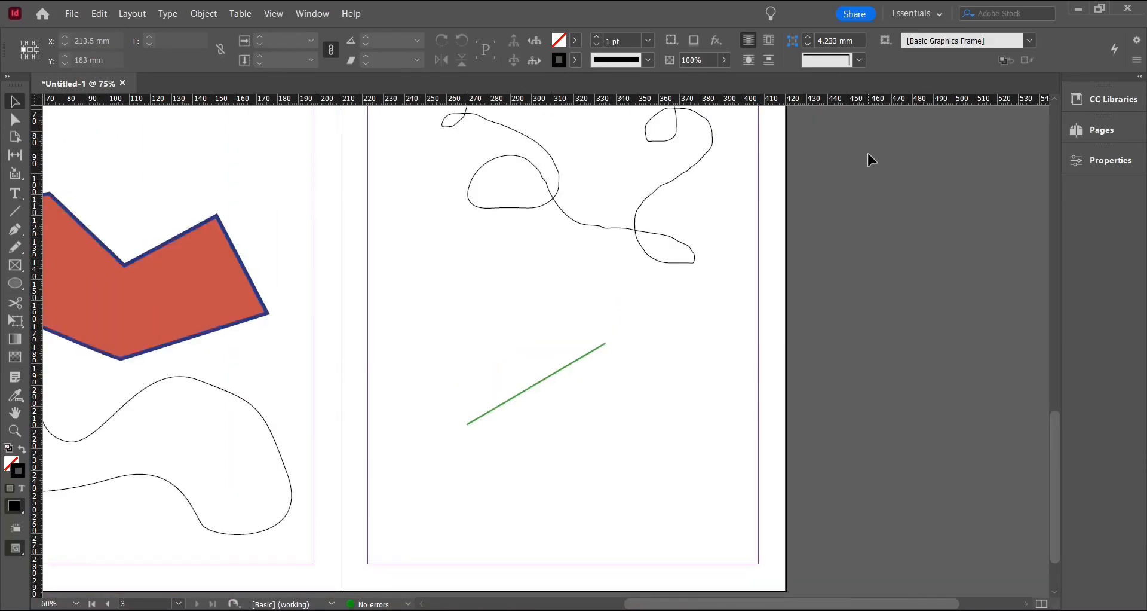
Display the Pathfinder panel and place it beside page 3.
{"action": "left_click", "coordinate": [313, 17]}
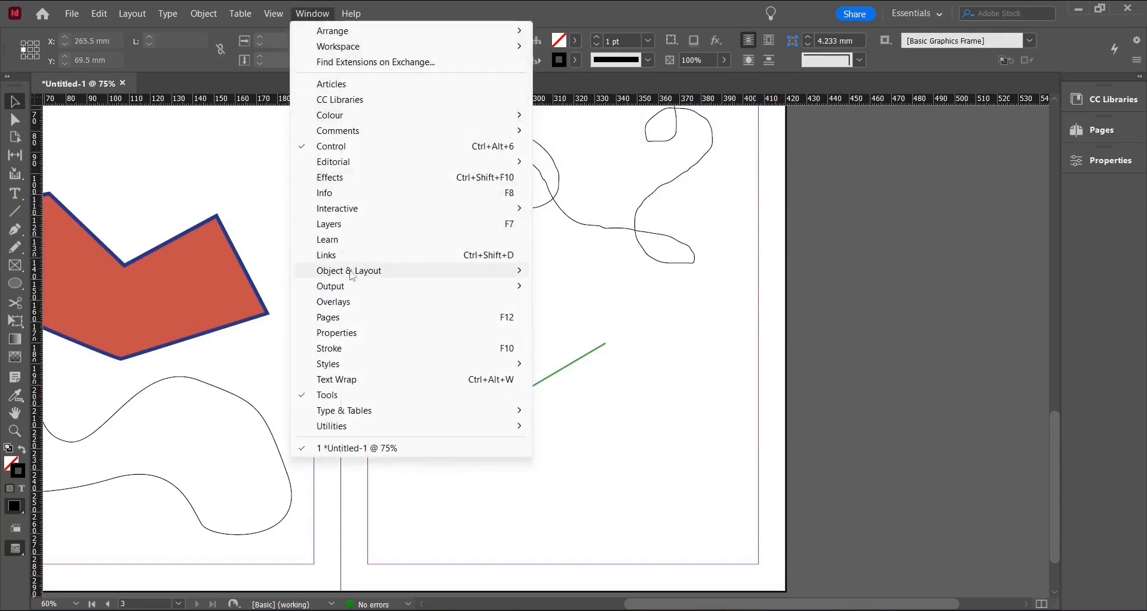
{"action": "mouse_move", "coordinate": [338, 276]}
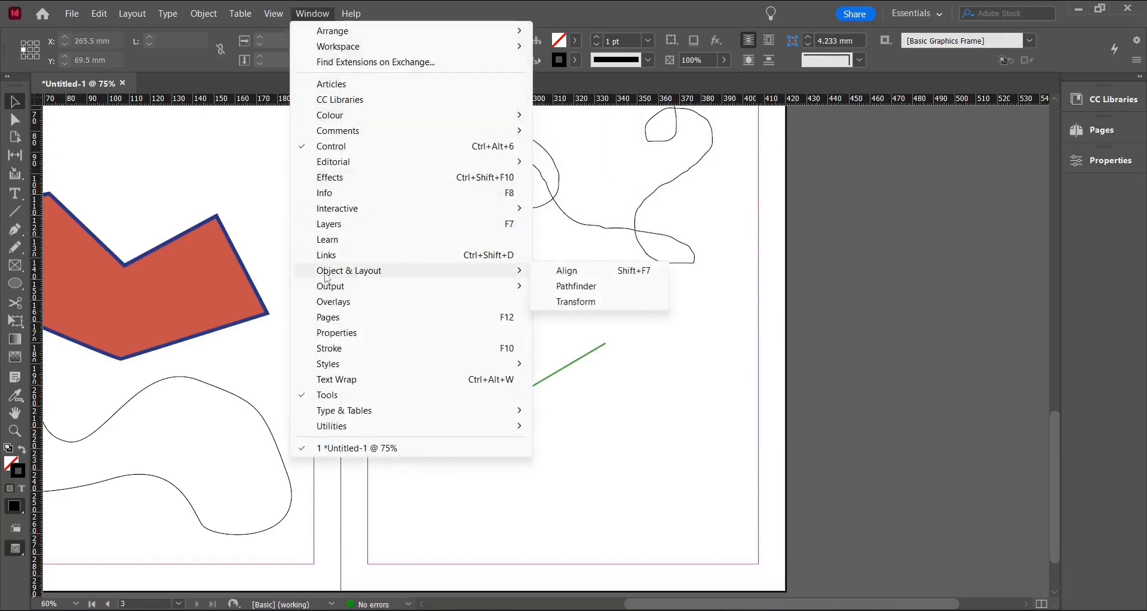
{"action": "left_click", "coordinate": [561, 286]}
{"action": "left_click_drag", "start_coordinate": [828, 257], "coordinate": [857, 219]}
Display the Stroke panel and place it over the document area.
{"action": "left_click", "coordinate": [309, 15]}
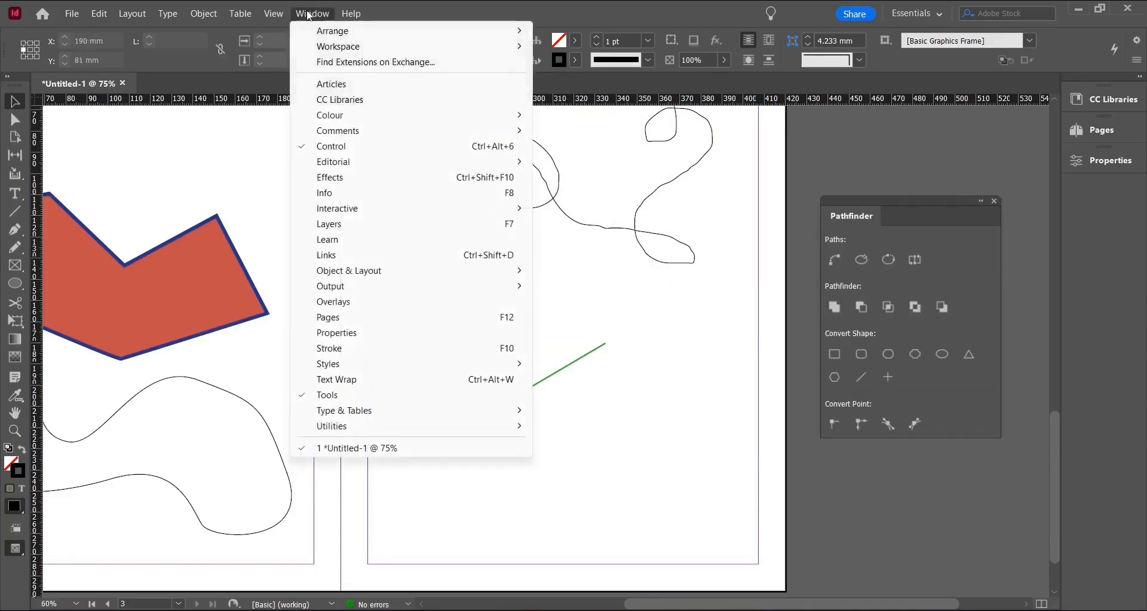
{"action": "left_click", "coordinate": [340, 352]}
{"action": "mouse_move", "coordinate": [630, 212]}
{"action": "left_mouse_down"}
{"action": "mouse_move", "coordinate": [464, 257]}
{"action": "mouse_move", "coordinate": [427, 251]}
{"action": "left_mouse_up"}
{"action": "left_click", "coordinate": [870, 154]}
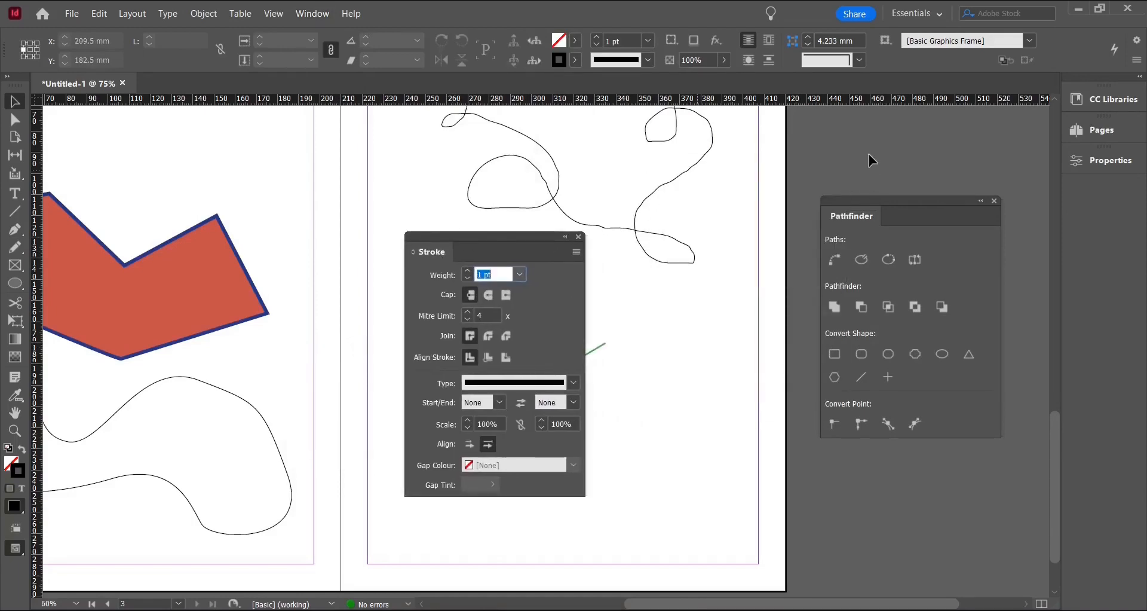
Arrange the Pathfinder and Stroke panels clear of the green line, and shift the line to about X 283 mm and Y 208 mm.
{"action": "left_click_drag", "start_coordinate": [860, 206], "coordinate": [856, 154]}
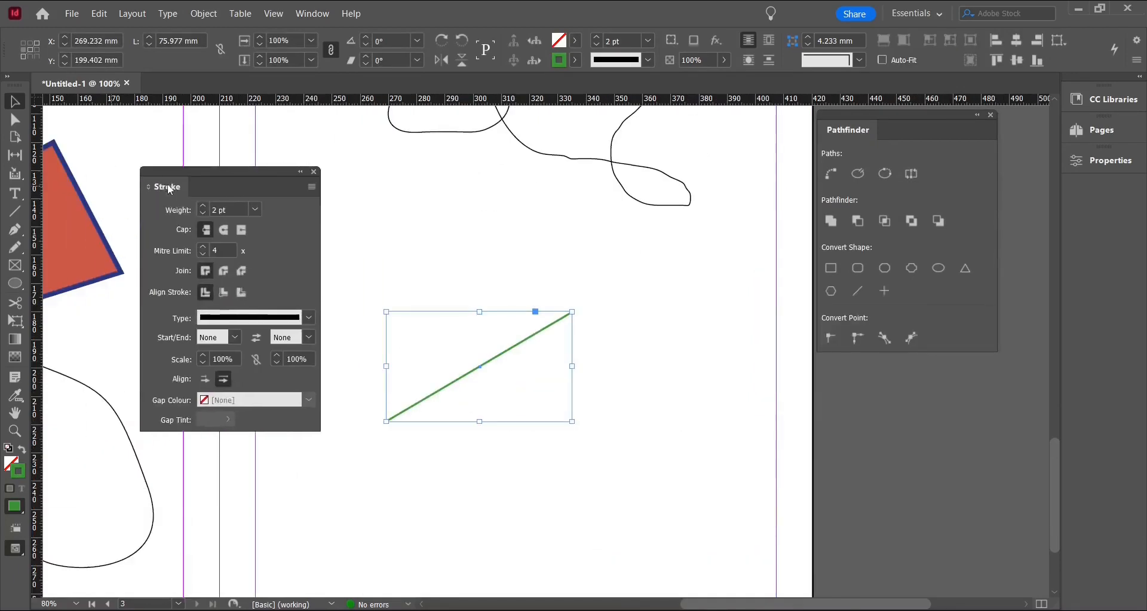
{"action": "left_click_drag", "start_coordinate": [170, 189], "coordinate": [191, 181]}
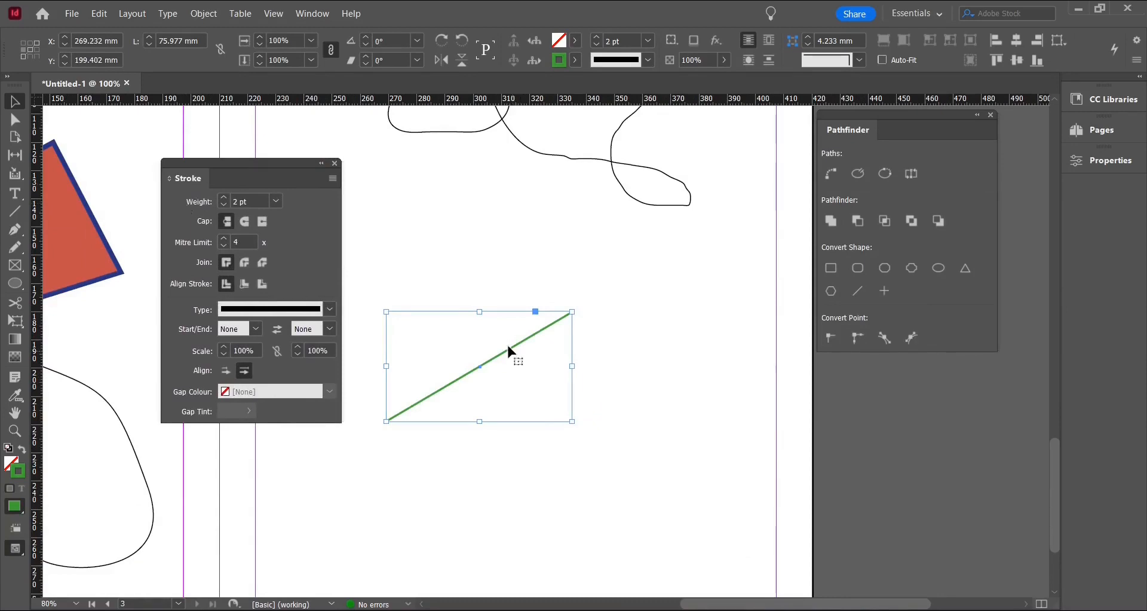
{"action": "left_click_drag", "start_coordinate": [507, 346], "coordinate": [549, 365]}
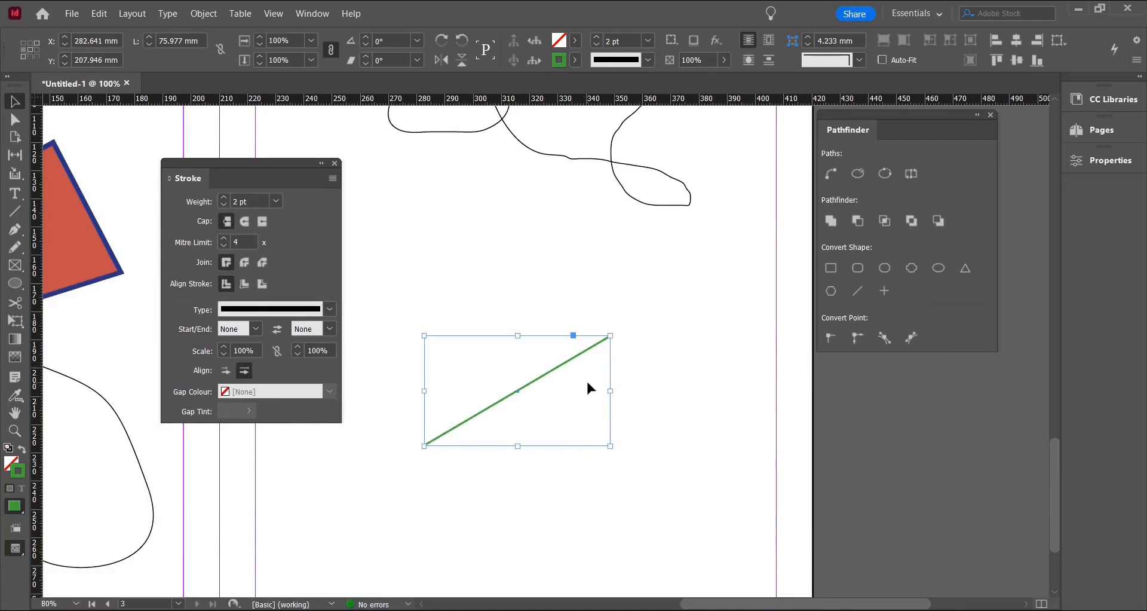
Try heavier stroke weights on the green line and return the weight to 2 pt.
{"action": "left_click", "coordinate": [225, 197]}
{"action": "left_click", "coordinate": [225, 197]}
{"action": "left_click", "coordinate": [225, 197]}
{"action": "left_click", "coordinate": [225, 197]}
{"action": "left_click", "coordinate": [224, 205]}
{"action": "left_click", "coordinate": [225, 205]}
{"action": "left_click", "coordinate": [225, 204]}
{"action": "left_click", "coordinate": [224, 205]}
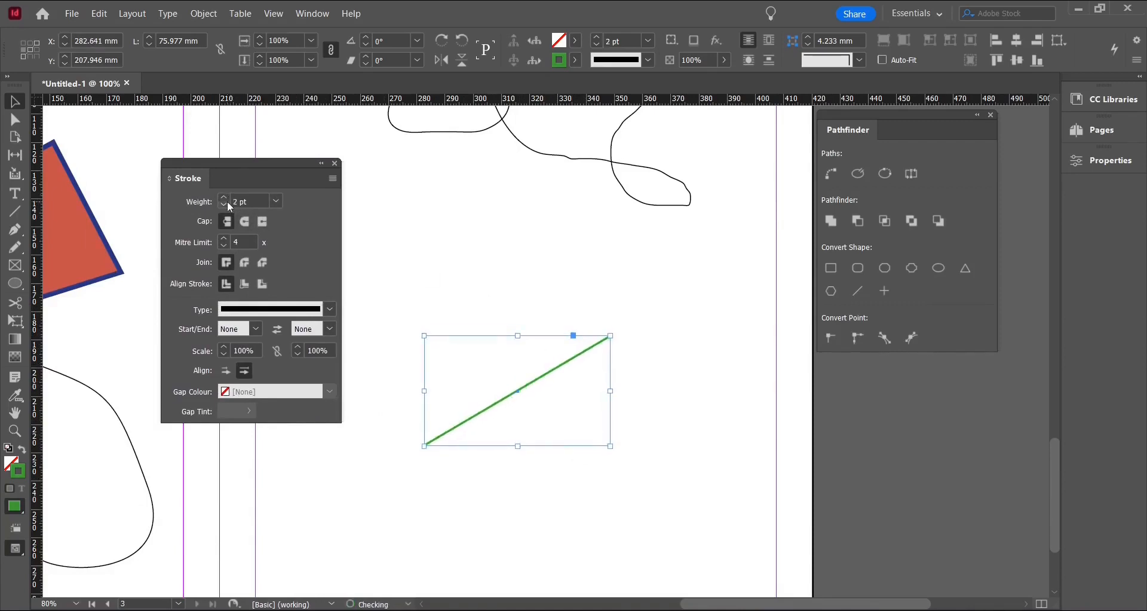
Set the green line's stroke type to Dotted.
{"action": "left_click", "coordinate": [329, 310]}
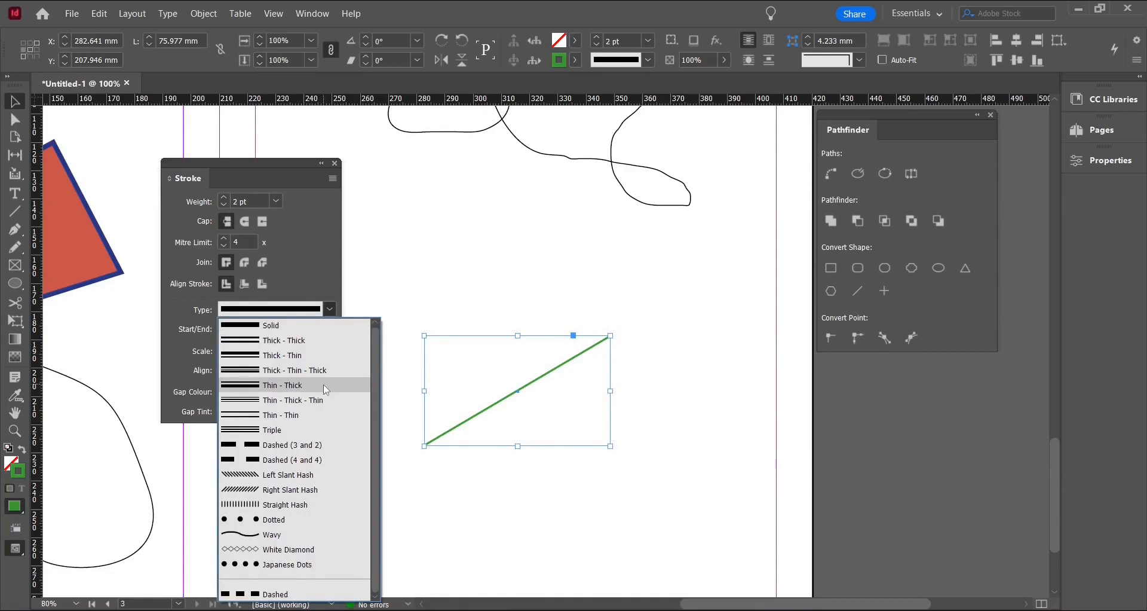
{"action": "left_click", "coordinate": [295, 520]}
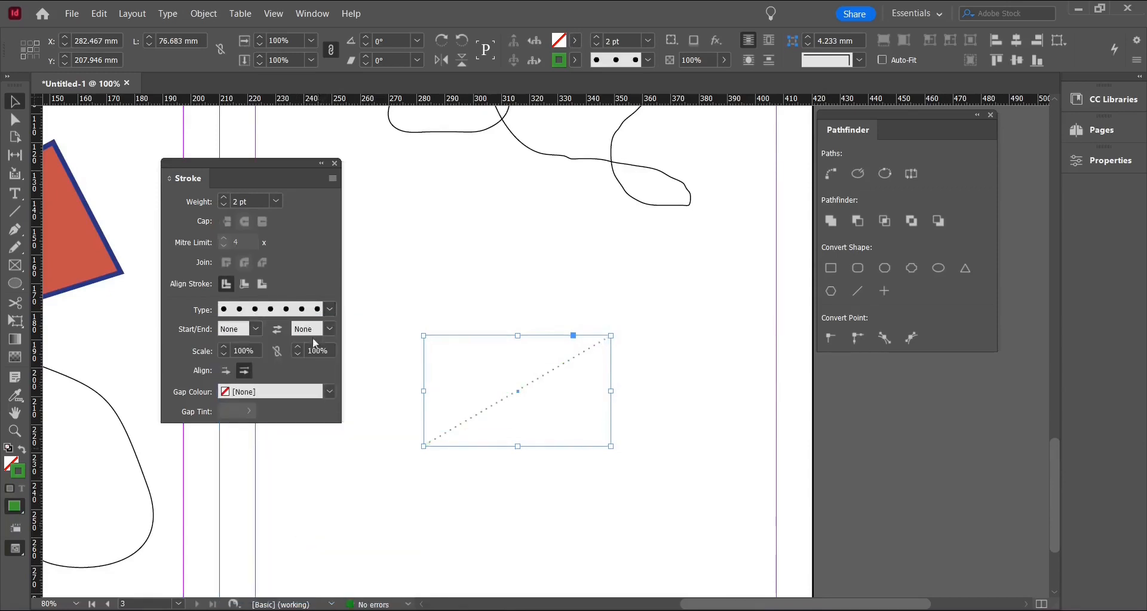
Set the green line's stroke type to Wavy and extend its upper end until the line is about 118 mm long.
{"action": "left_click", "coordinate": [329, 309]}
{"action": "left_click", "coordinate": [295, 534]}
{"action": "left_click_drag", "start_coordinate": [611, 336], "coordinate": [707, 270]}
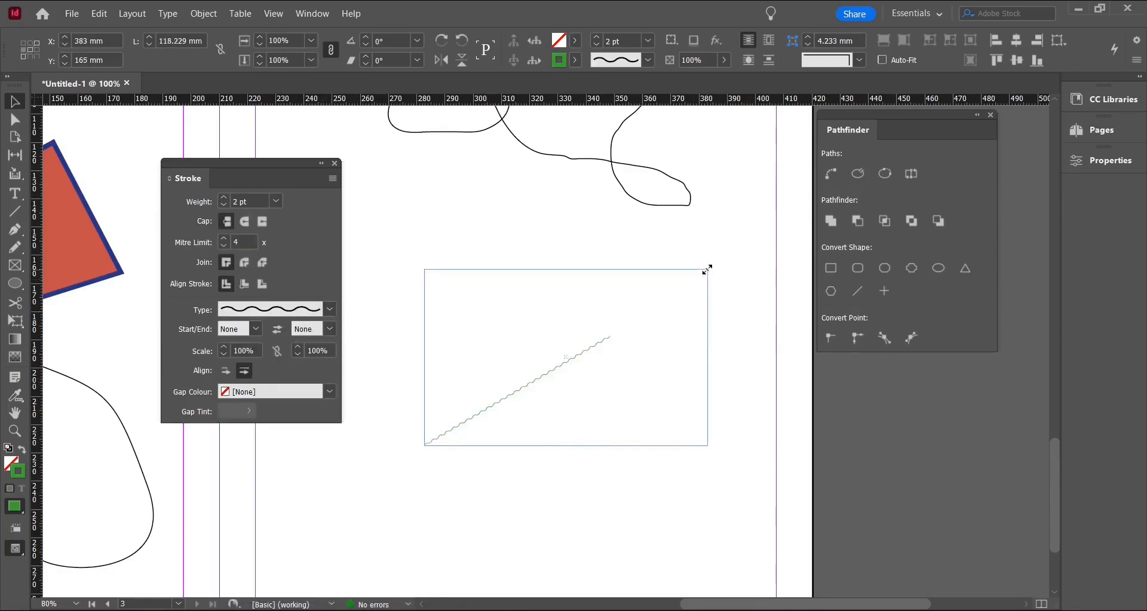
Change the green line's stroke type to Japanese Dots and increase its weight to 6 pt.
{"action": "left_click", "coordinate": [325, 271]}
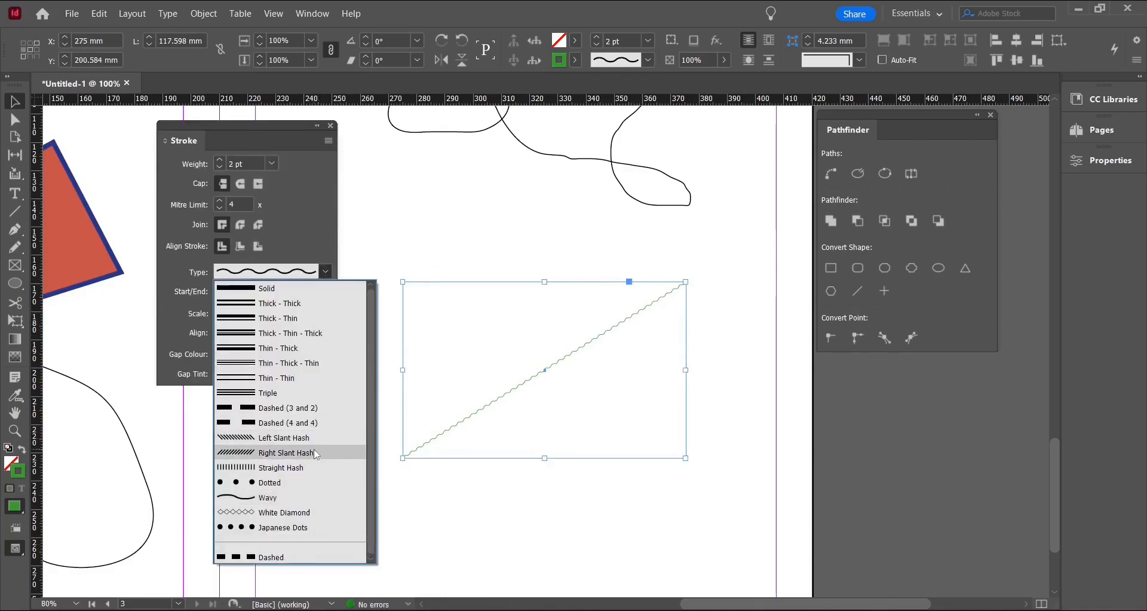
{"action": "left_click", "coordinate": [281, 527]}
{"action": "left_click", "coordinate": [220, 159]}
{"action": "left_click", "coordinate": [220, 159]}
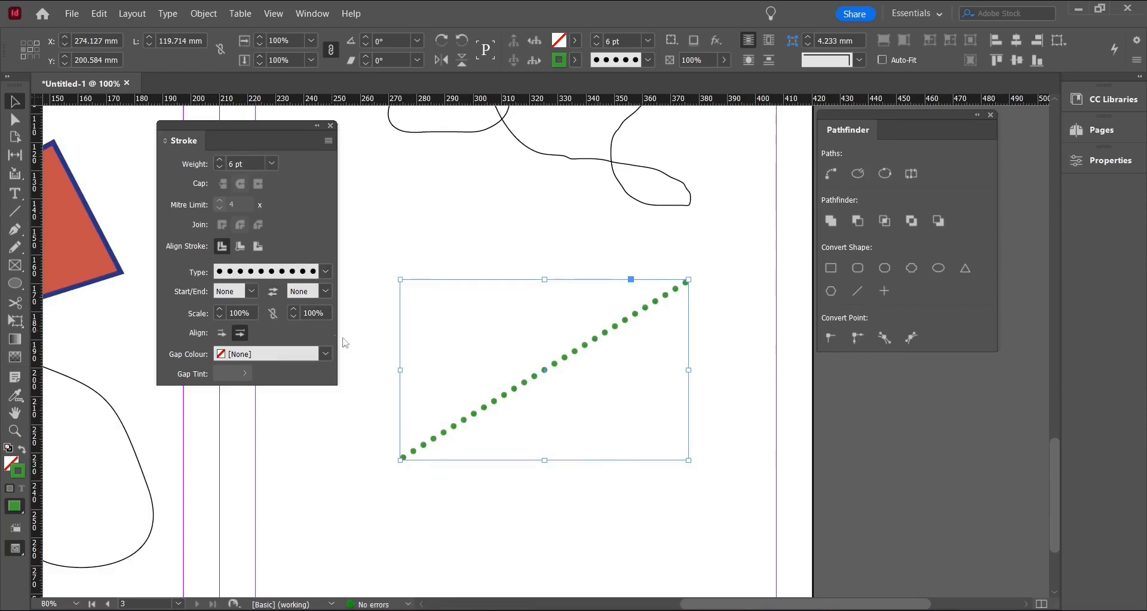
Give the dotted green line a Barbed arrowhead at its start and a SquareSolid shape at its end.
{"action": "left_click", "coordinate": [252, 292]}
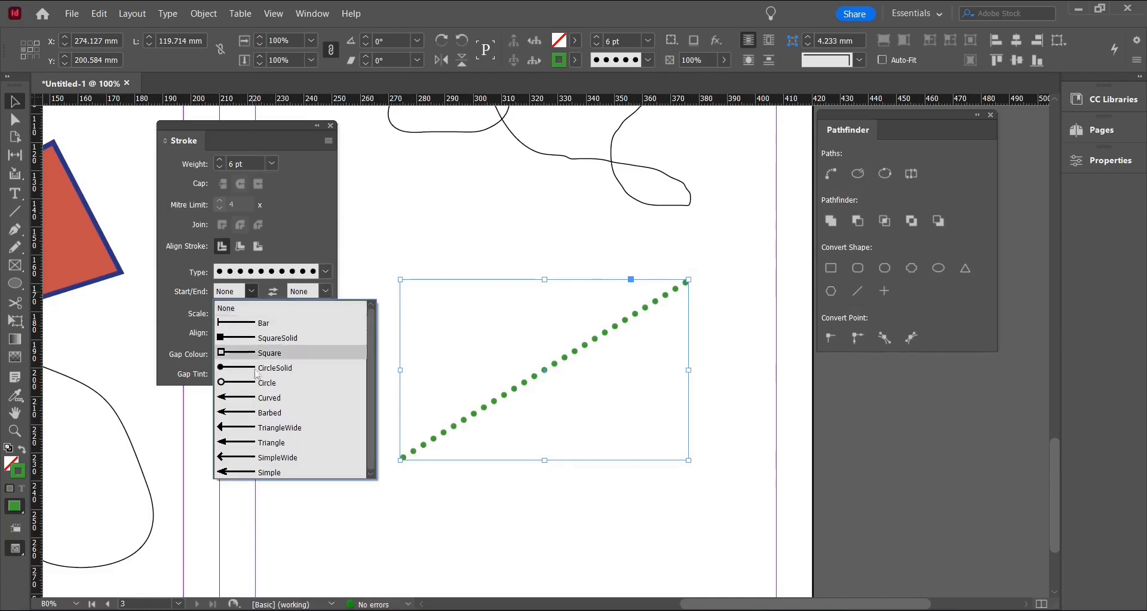
{"action": "left_click", "coordinate": [256, 411]}
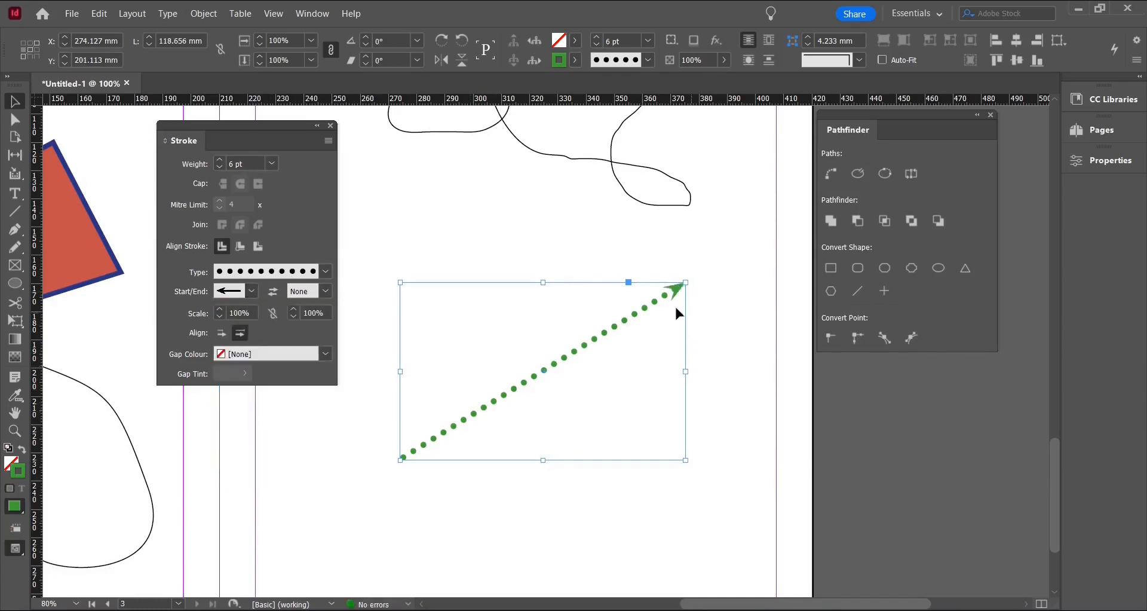
{"action": "left_click", "coordinate": [324, 291]}
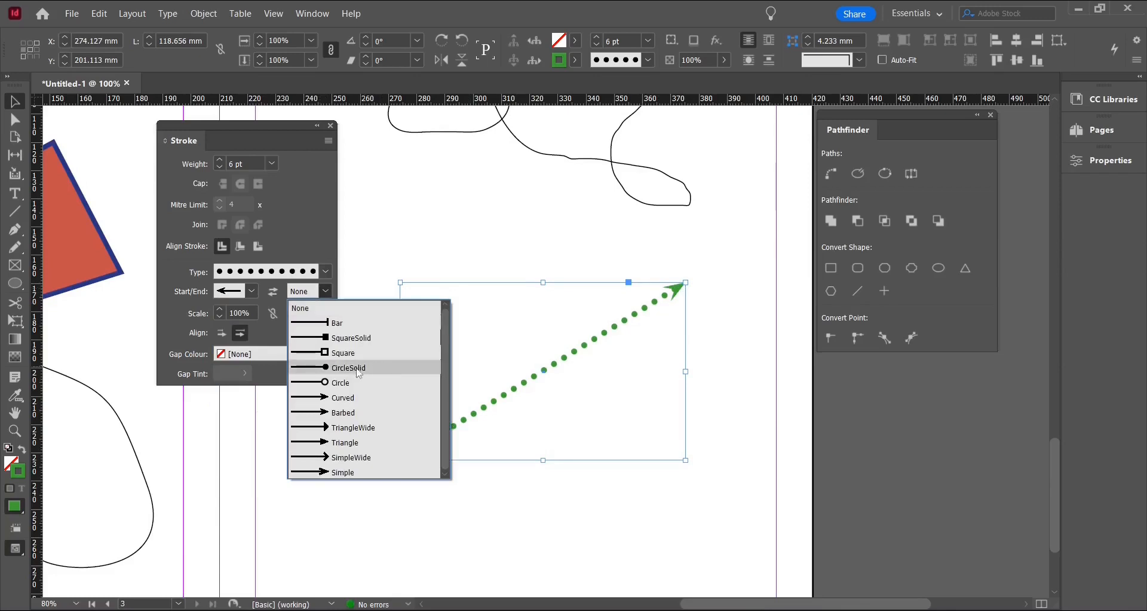
{"action": "left_click", "coordinate": [369, 340]}
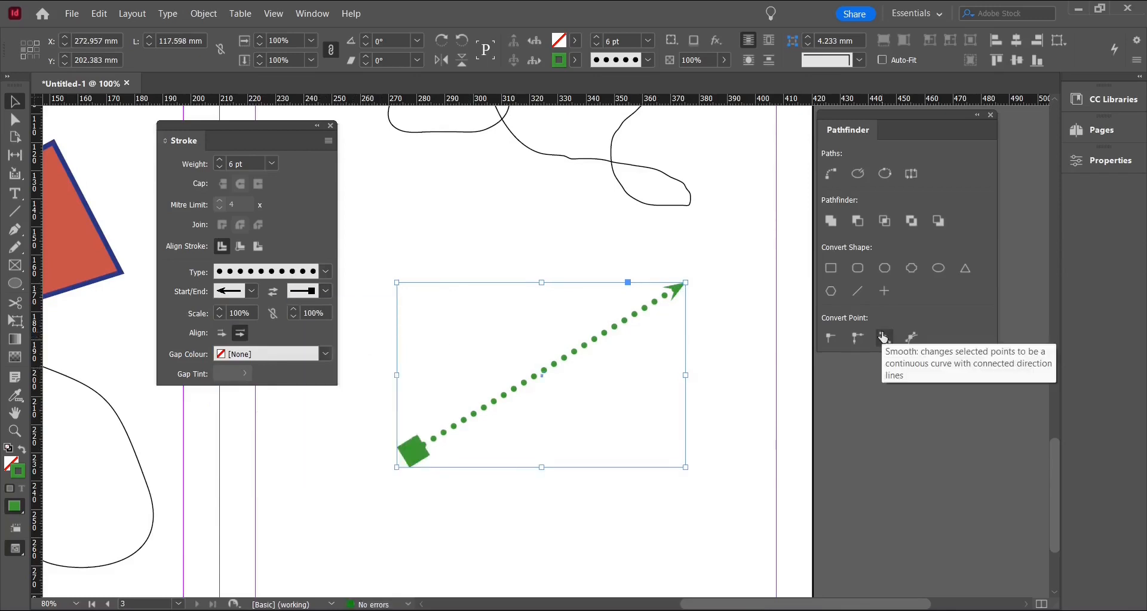
{"action": "left_click", "coordinate": [325, 291]}
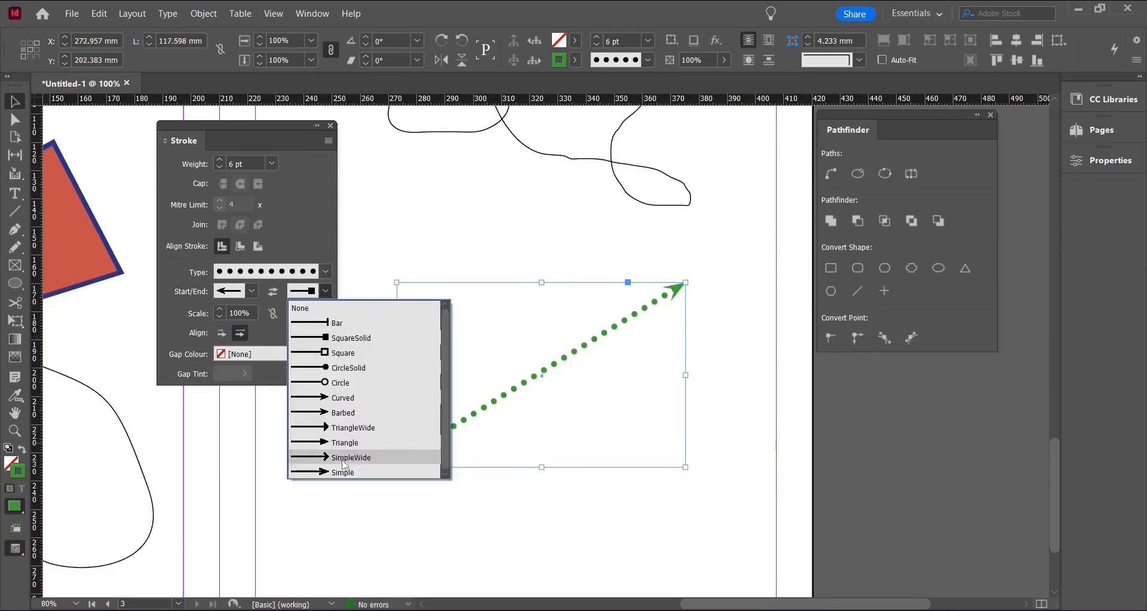
{"action": "left_click", "coordinate": [250, 291]}
{"action": "left_click", "coordinate": [326, 272]}
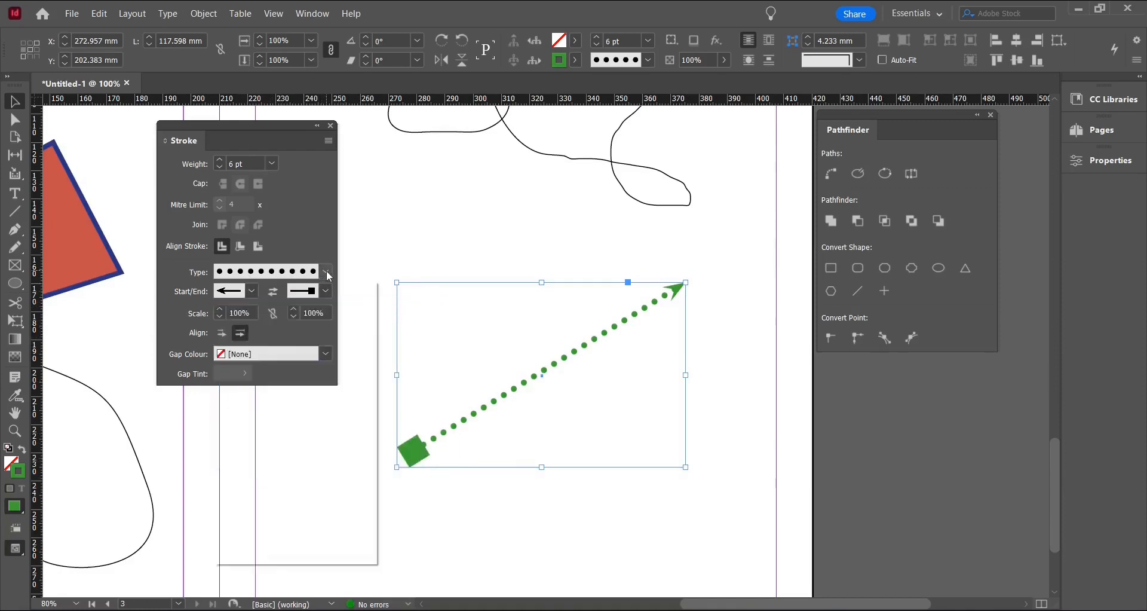
{"action": "left_click", "coordinate": [327, 272]}
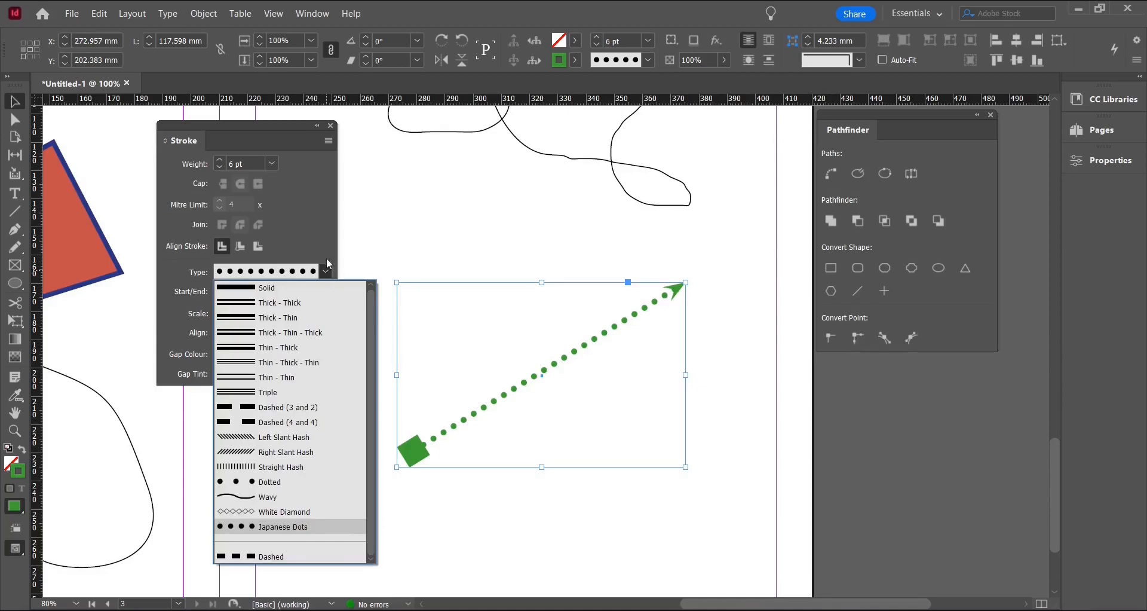
{"action": "left_click", "coordinate": [328, 266]}
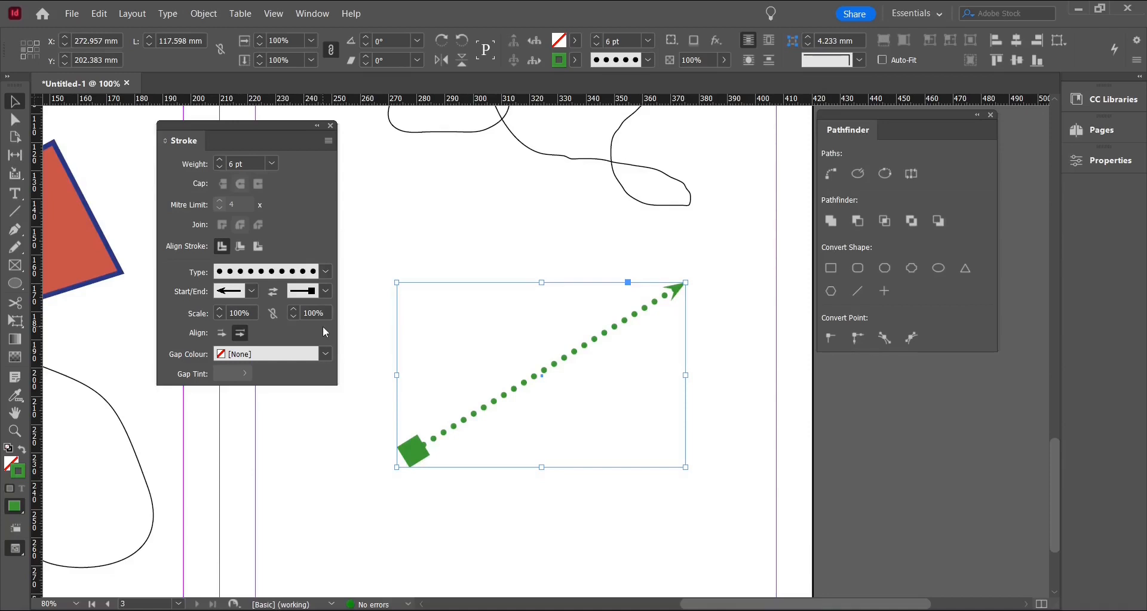
Dock the Stroke panel with the collapsed panels below Properties and place the Pathfinder panel over the document.
{"action": "left_click_drag", "start_coordinate": [168, 138], "coordinate": [216, 153]}
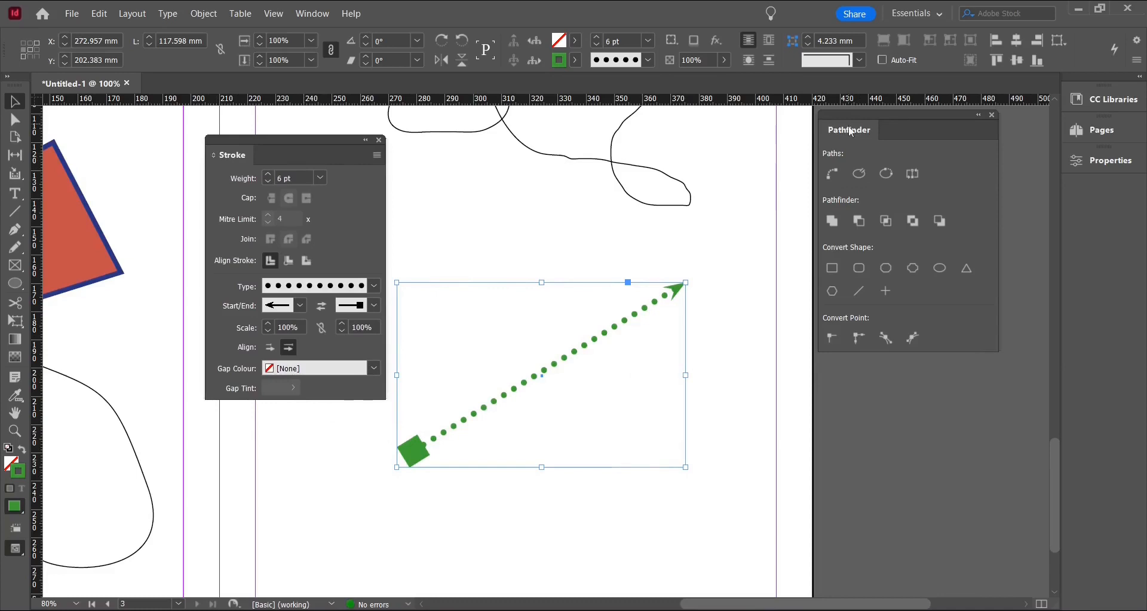
{"action": "left_click_drag", "start_coordinate": [848, 129], "coordinate": [549, 178]}
{"action": "left_click_drag", "start_coordinate": [233, 167], "coordinate": [289, 180]}
{"action": "mouse_move", "coordinate": [358, 175]}
{"action": "left_mouse_down"}
{"action": "mouse_move", "coordinate": [807, 273]}
{"action": "mouse_move", "coordinate": [1080, 194]}
{"action": "left_mouse_up"}
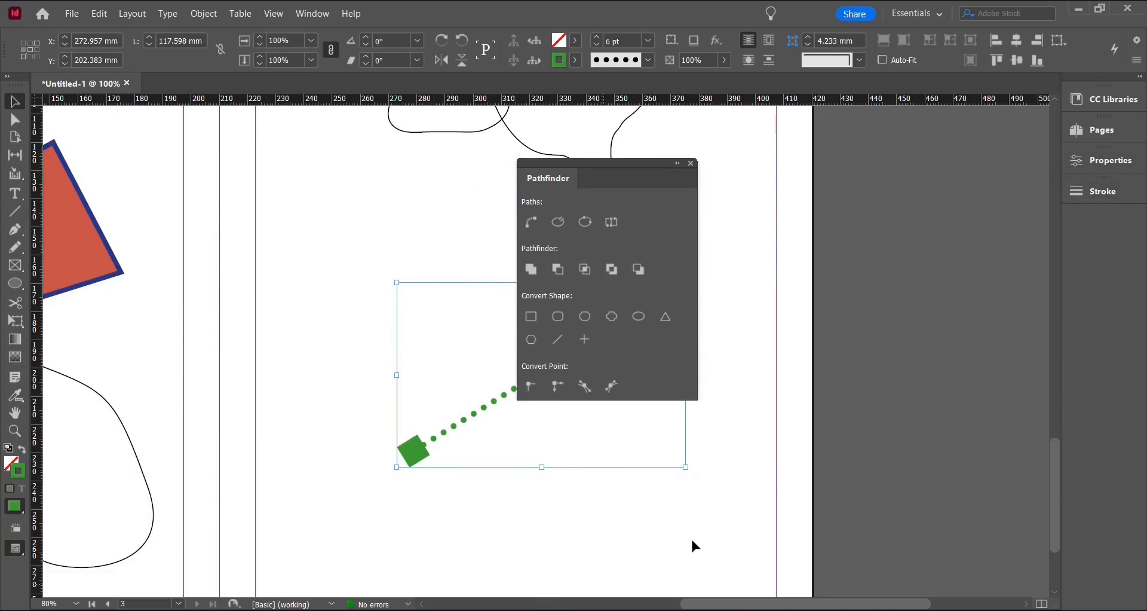
Close the open path of the freehand pencil drawing with the Pathfinder's Close Path operation.
{"action": "scroll", "coordinate": [611, 481], "scroll_direction": "down", "scroll_amount": 1}
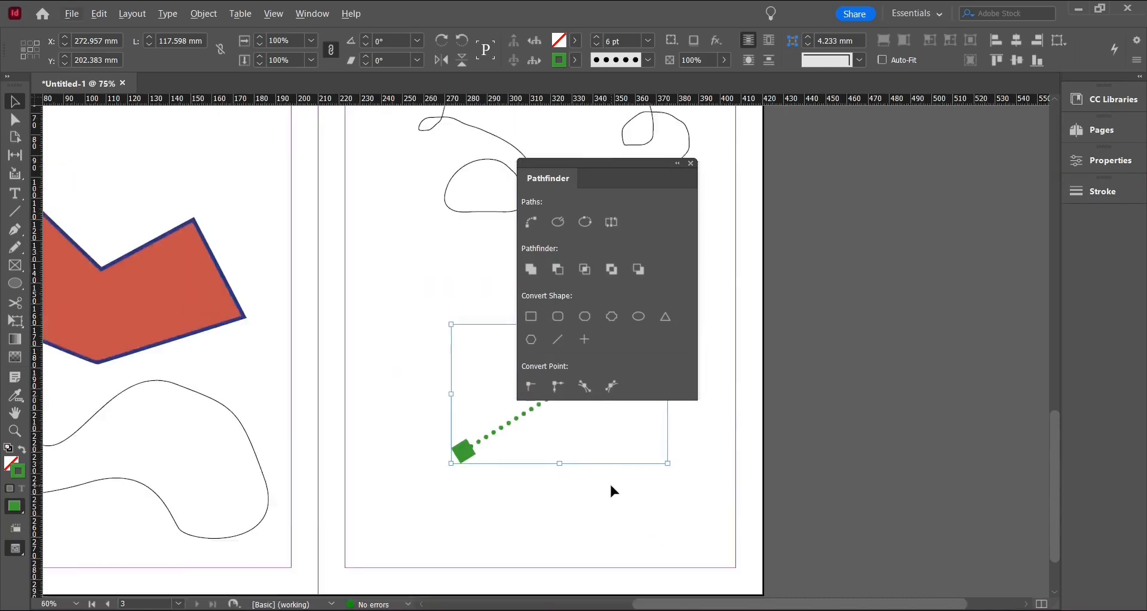
{"action": "left_click_drag", "start_coordinate": [659, 604], "coordinate": [579, 604]}
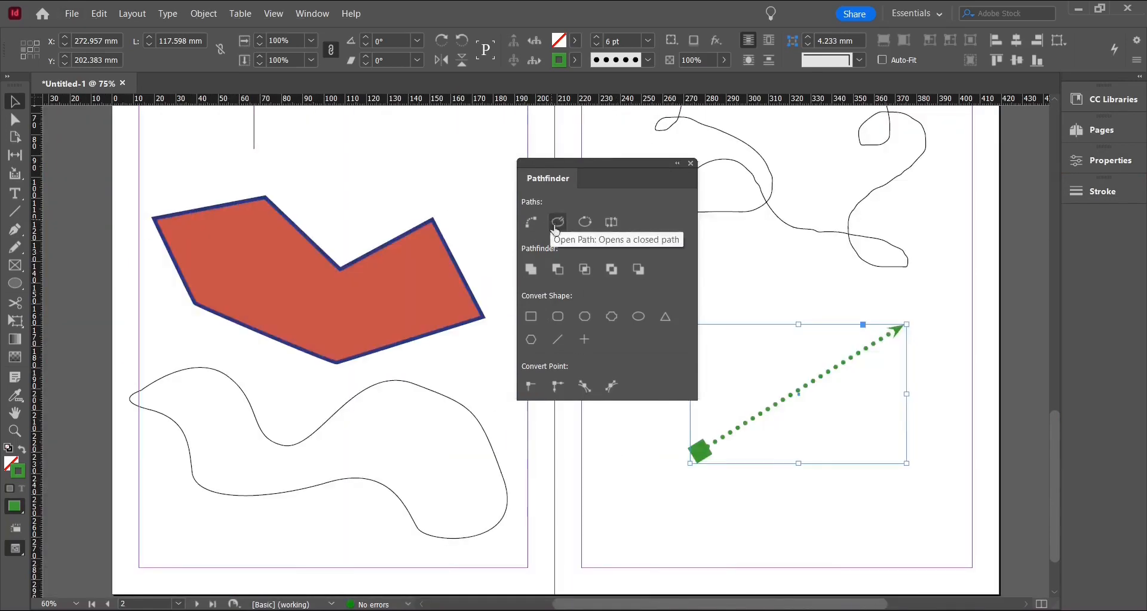
{"action": "scroll", "coordinate": [491, 341], "scroll_direction": "up", "scroll_amount": 3}
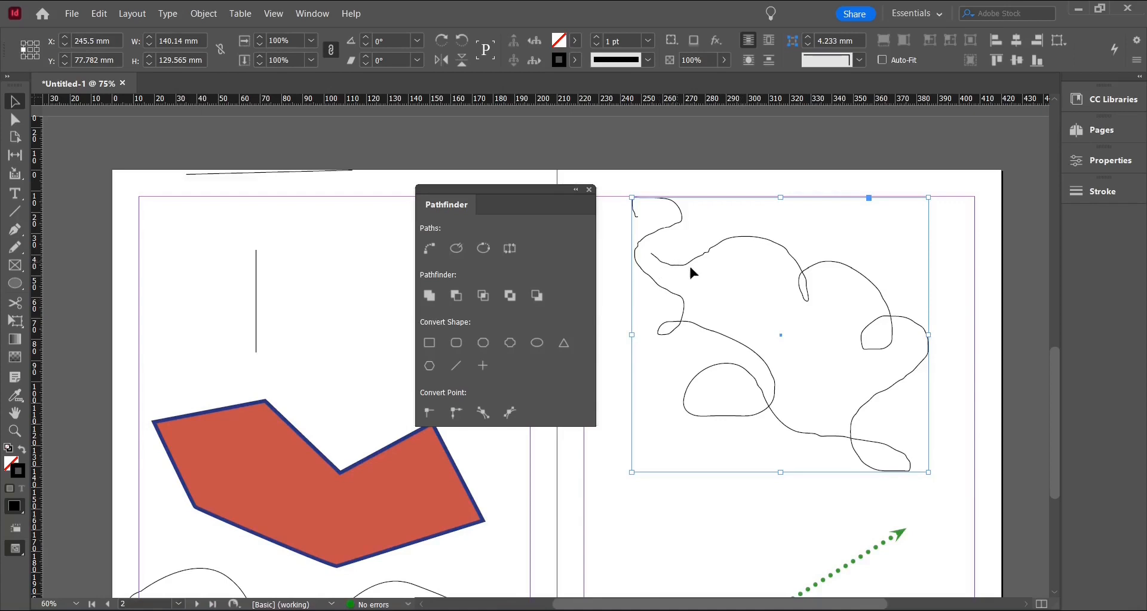
{"action": "left_click", "coordinate": [488, 253]}
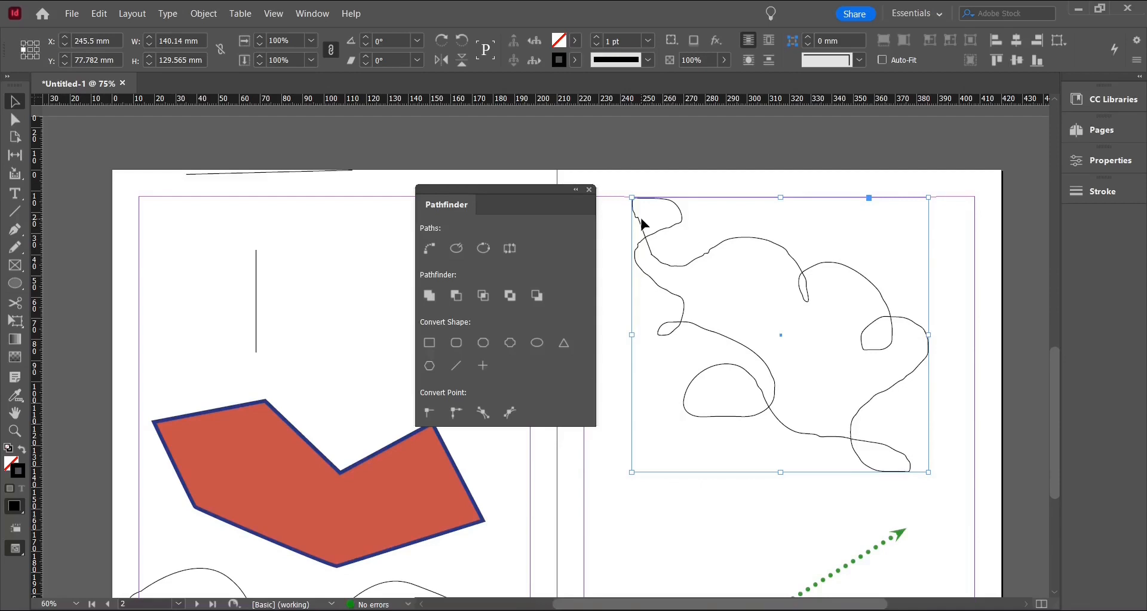
Try converting the closed pencil path to a rectangle, polygon, line, triangle, ellipse and bevelled rectangle.
{"action": "left_click_drag", "start_coordinate": [736, 268], "coordinate": [776, 307]}
{"action": "left_click", "coordinate": [433, 345]}
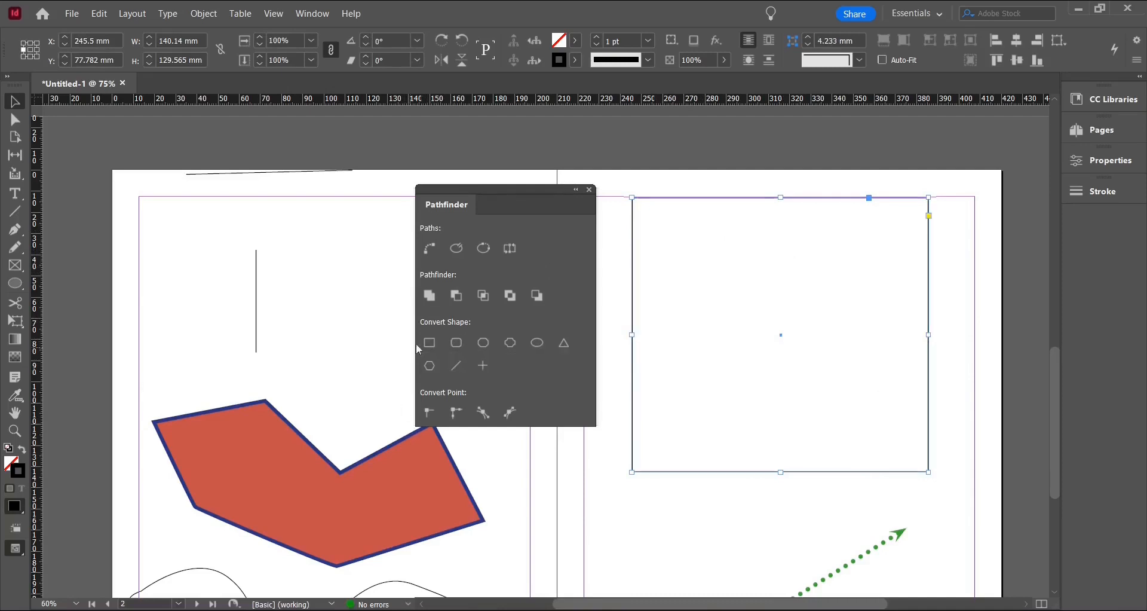
{"action": "left_click", "coordinate": [428, 366]}
{"action": "left_click", "coordinate": [456, 365]}
{"action": "left_click", "coordinate": [563, 343]}
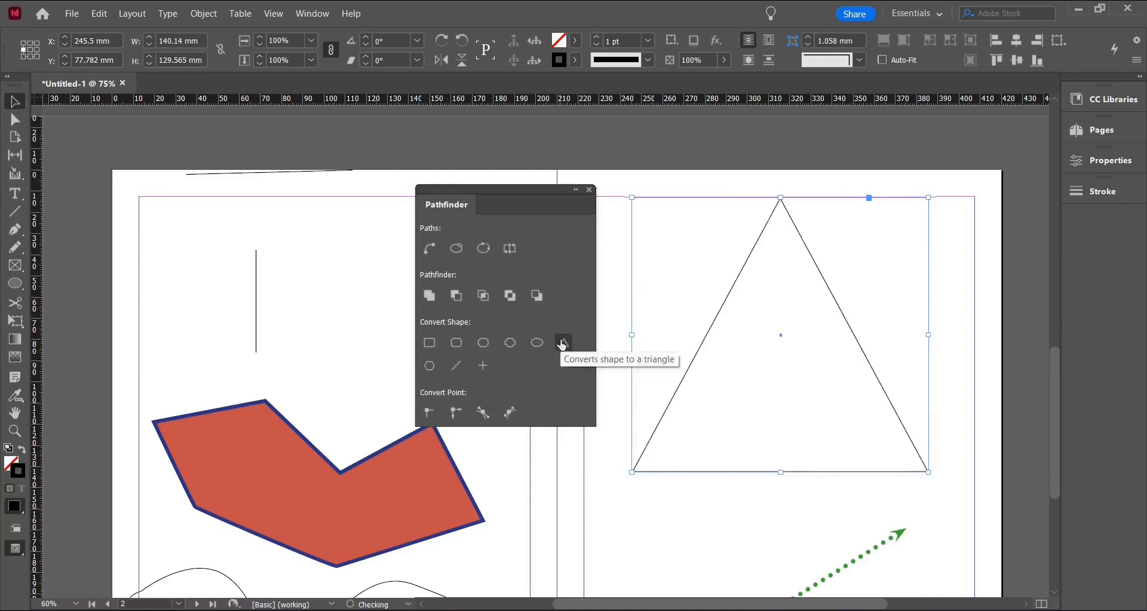
{"action": "left_click", "coordinate": [538, 344]}
{"action": "left_click", "coordinate": [510, 343]}
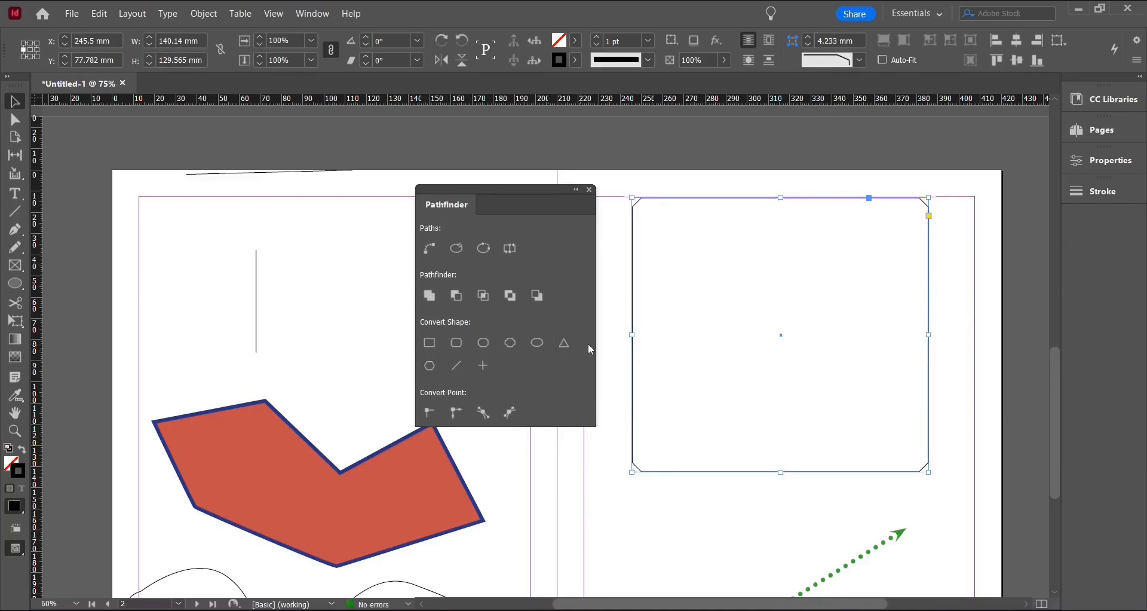
Convert the shape to a rounded rectangle, then try converting it to a line and undo that conversion.
{"action": "left_click", "coordinate": [457, 343]}
{"action": "left_click", "coordinate": [484, 365]}
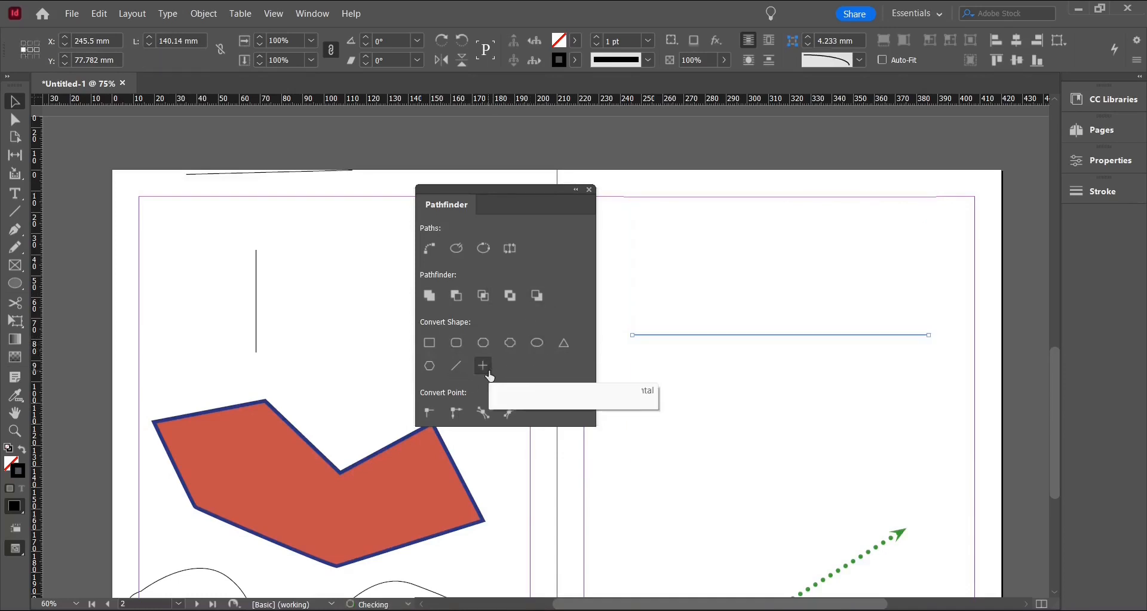
{"action": "key", "text": "ctrl+z"}
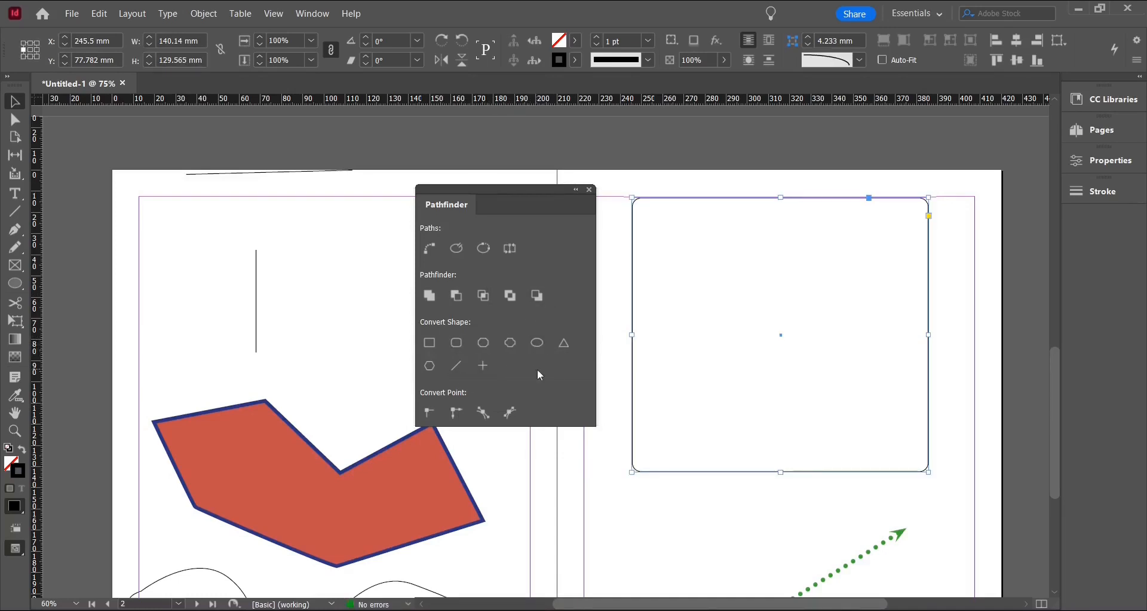
Move the Pathfinder panel aside and shift the red polygon to about X 97 mm and Y 130 mm, overlapping the rounded rectangle's corner.
{"action": "left_click_drag", "start_coordinate": [467, 208], "coordinate": [460, 189]}
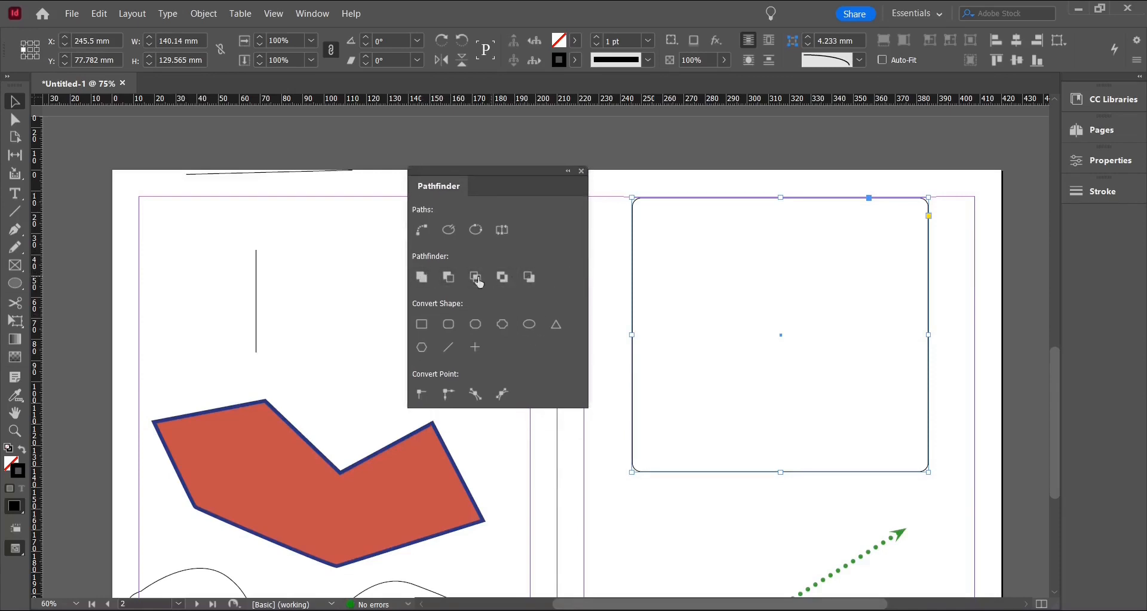
{"action": "left_click_drag", "start_coordinate": [424, 178], "coordinate": [298, 146]}
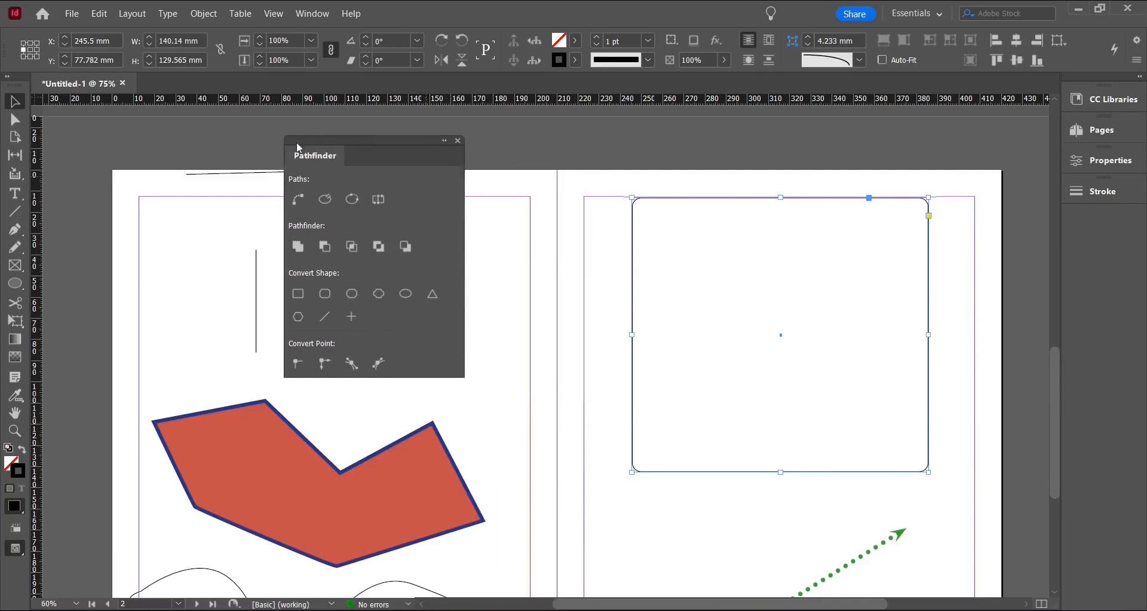
{"action": "left_click_drag", "start_coordinate": [412, 512], "coordinate": [578, 471]}
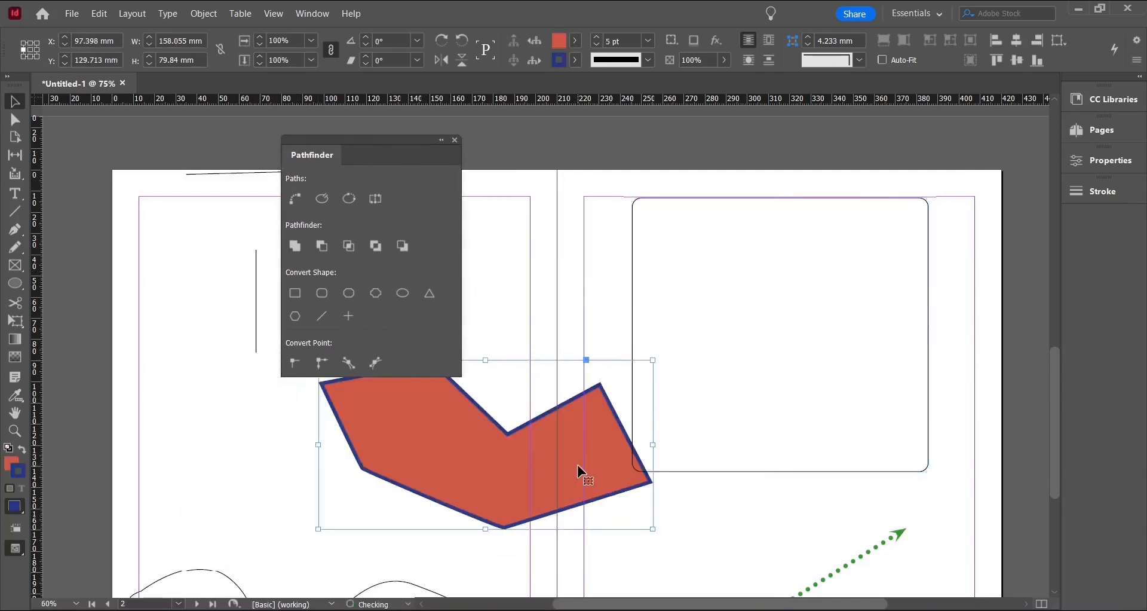
Fill the rounded rectangle with the C=0 M=100 Y=0 K=0 swatch at a 50% tint.
{"action": "left_click", "coordinate": [714, 198]}
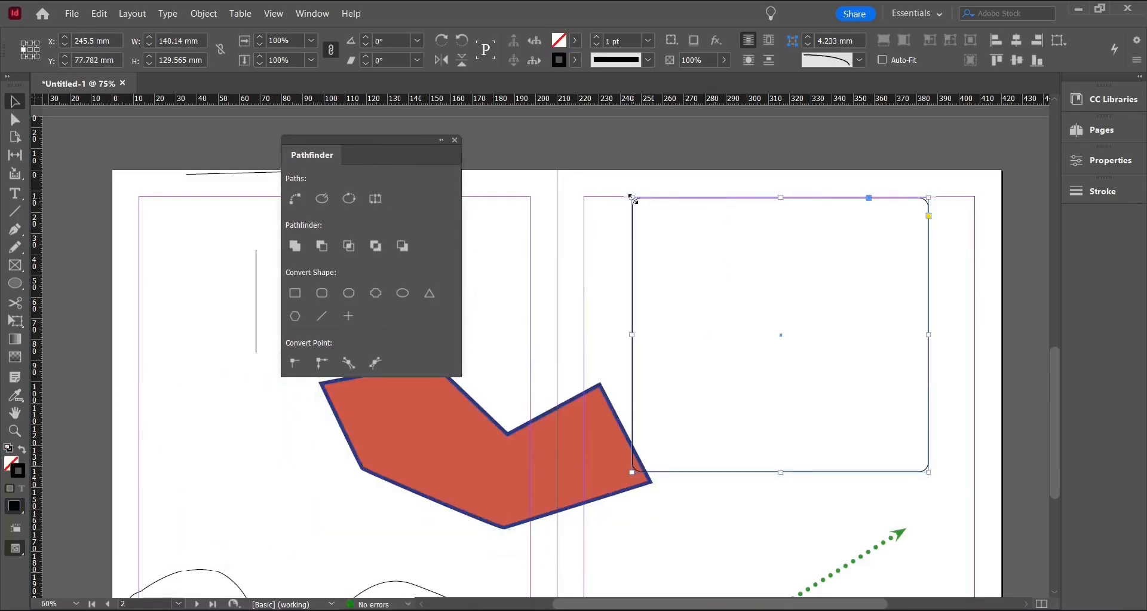
{"action": "left_click", "coordinate": [578, 40]}
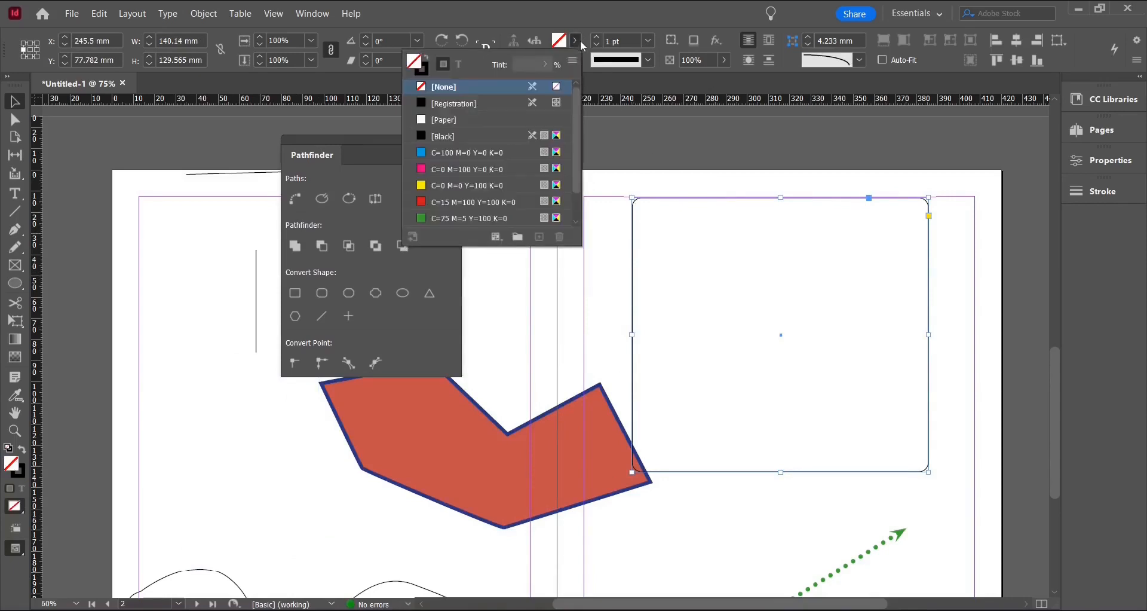
{"action": "scroll", "coordinate": [509, 162], "scroll_direction": "down", "scroll_amount": 1}
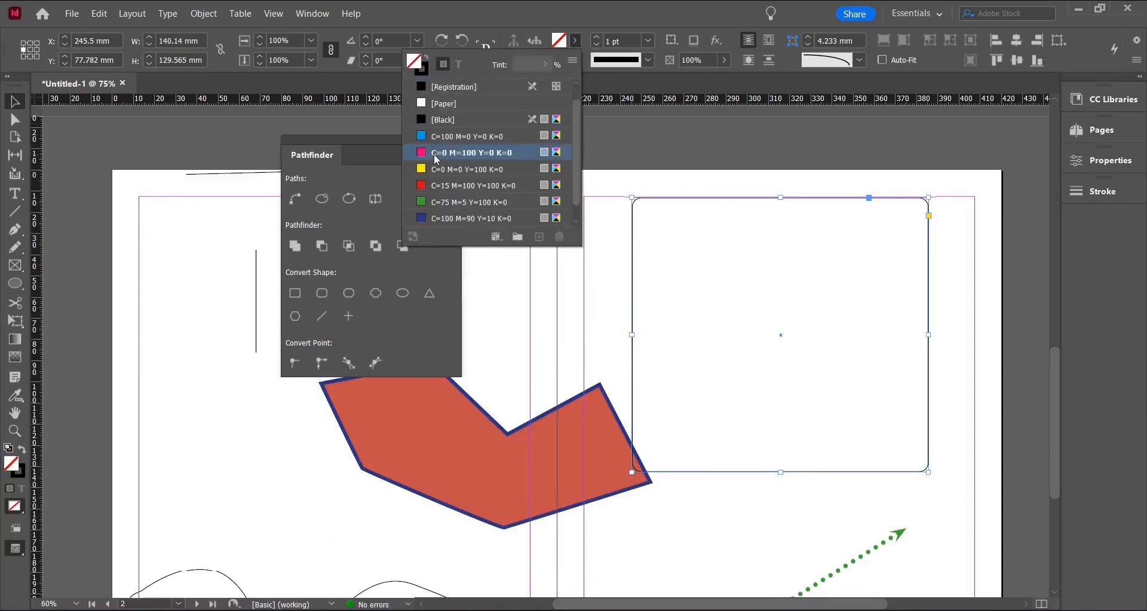
{"action": "left_click", "coordinate": [419, 154]}
{"action": "double_click", "coordinate": [523, 64]}
{"action": "type", "text": "50"}
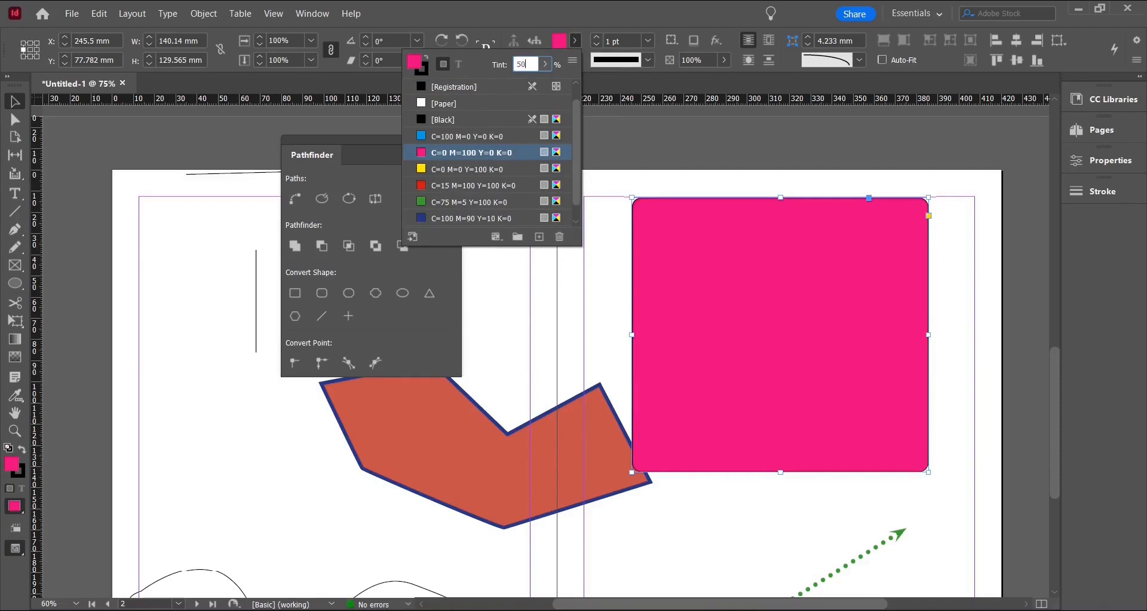
{"action": "key", "text": "Return"}
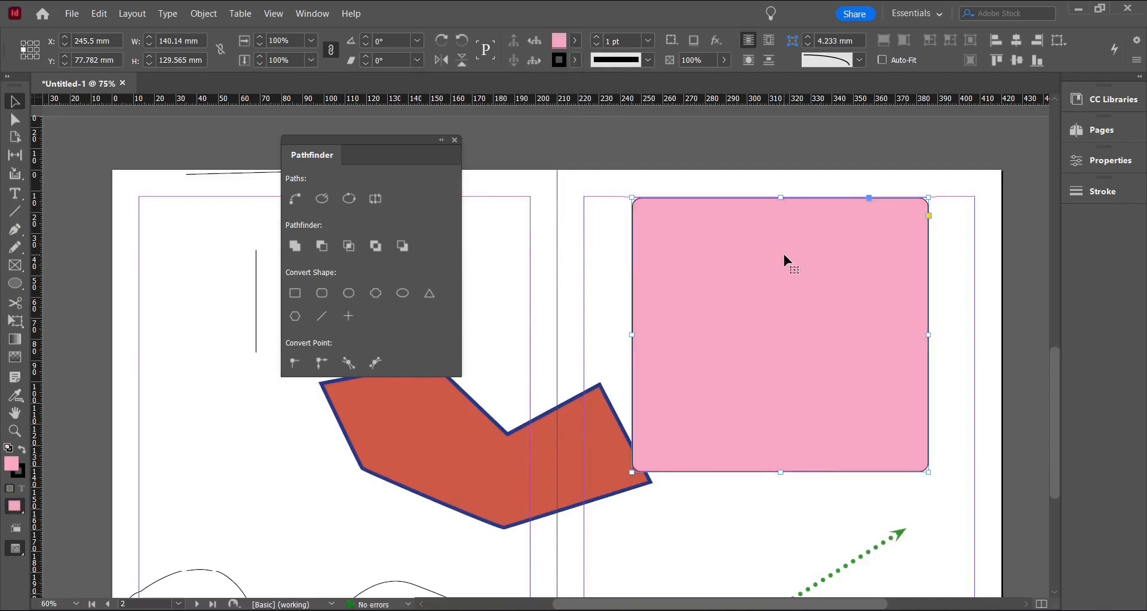
Move the pink rectangle to about X 207.5 mm and Y 105 mm, and shift the red polygon slightly so the shapes overlap more.
{"action": "scroll", "coordinate": [782, 251], "scroll_direction": "down", "scroll_amount": 2}
{"action": "left_click_drag", "start_coordinate": [766, 292], "coordinate": [690, 368]}
{"action": "left_click_drag", "start_coordinate": [504, 430], "coordinate": [478, 426]}
{"action": "left_click_drag", "start_coordinate": [707, 393], "coordinate": [703, 385]}
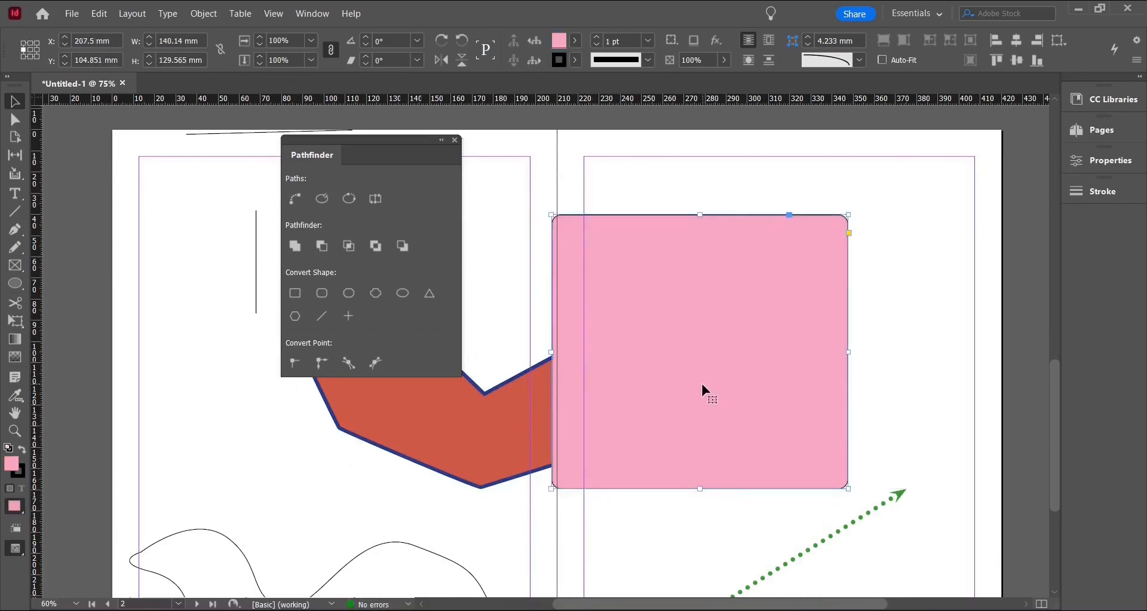
Select the red polygon and the pink rectangle, try combining them with Pathfinder Add, and undo the combination.
{"action": "left_click", "coordinate": [633, 511]}
{"action": "left_click_drag", "start_coordinate": [631, 521], "coordinate": [521, 315]}
{"action": "left_click", "coordinate": [295, 247]}
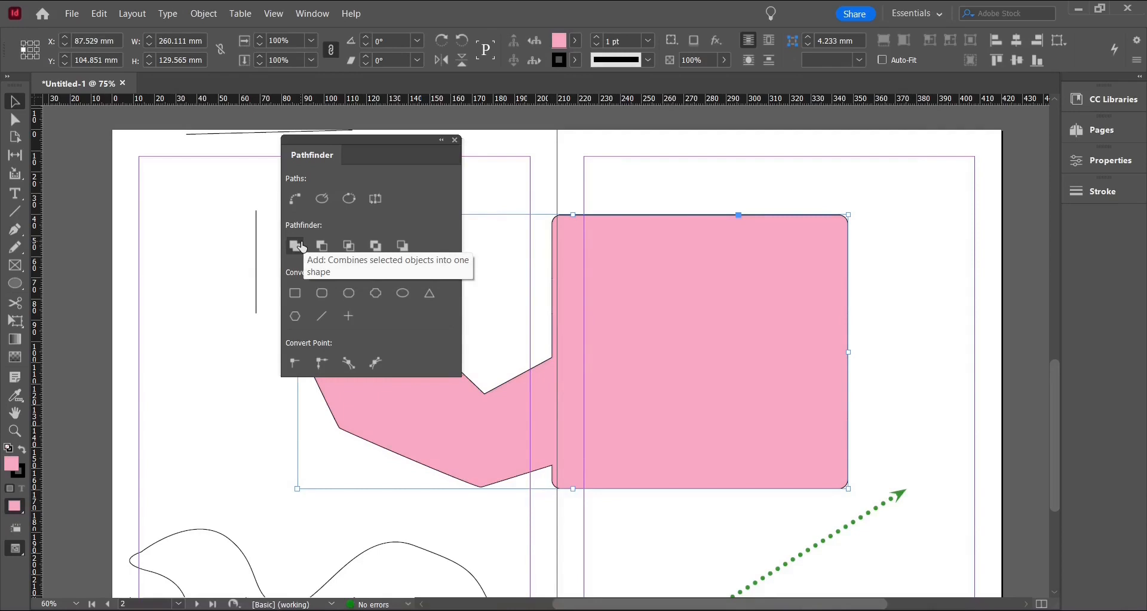
{"action": "left_click_drag", "start_coordinate": [604, 390], "coordinate": [615, 410]}
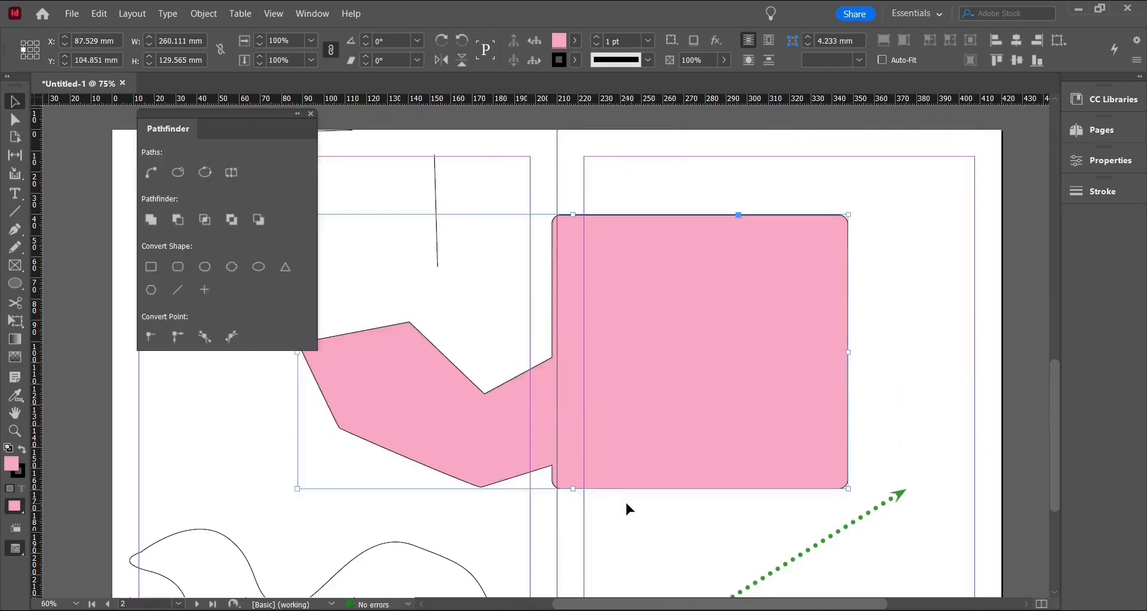
{"action": "key", "text": "ctrl+z"}
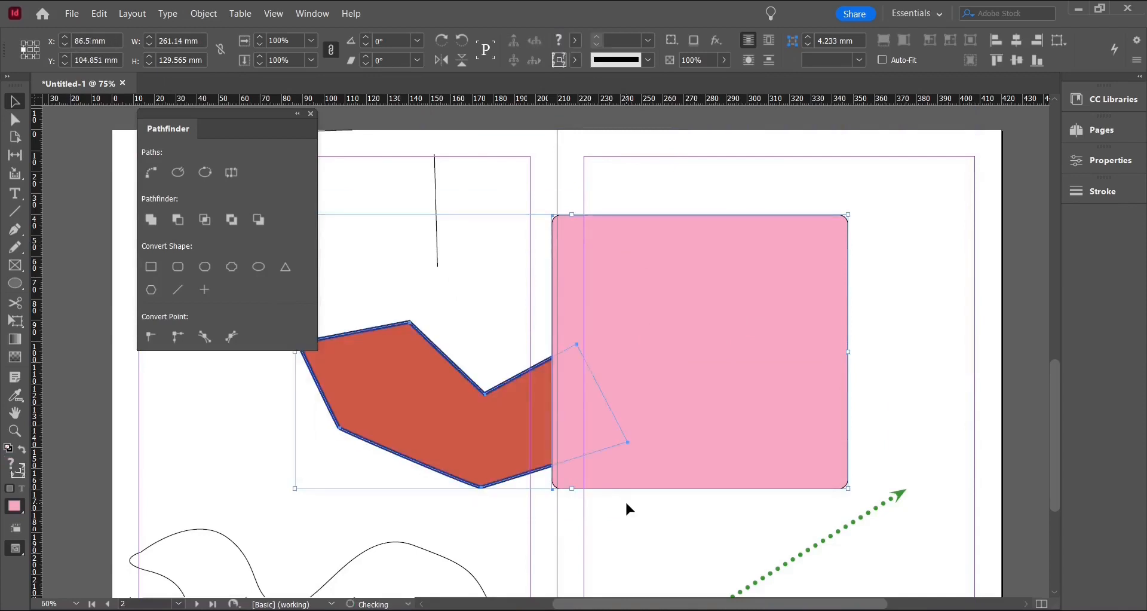
Subtract the pink rectangle from the red polygon with Pathfinder Subtract, undo it, and apply the subtraction again.
{"action": "left_click", "coordinate": [179, 220]}
{"action": "key", "text": "ctrl+z"}
{"action": "left_click", "coordinate": [175, 221]}
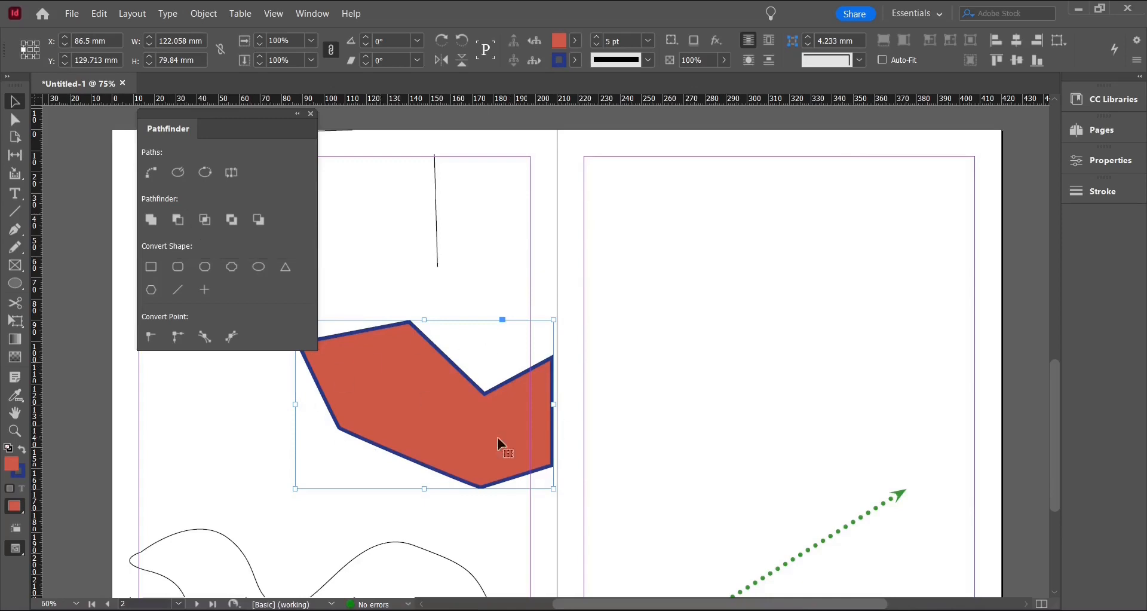
Undo the subtraction and try Pathfinder Intersect and Exclude Overlap on the red polygon and pink rectangle, undoing each result.
{"action": "key", "text": "ctrl+z"}
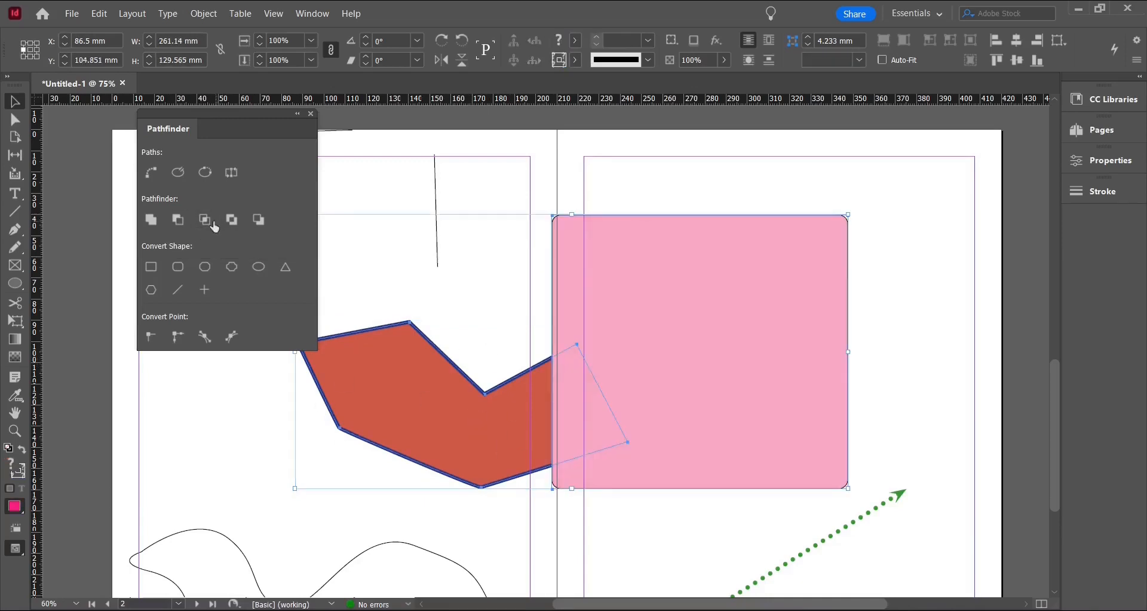
{"action": "left_click", "coordinate": [205, 222]}
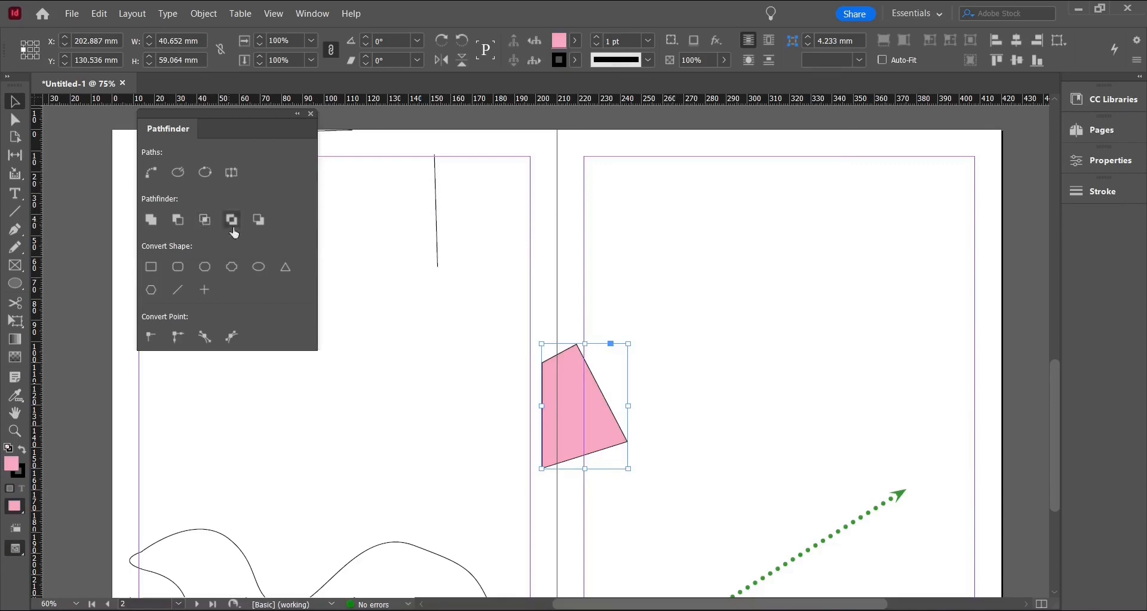
{"action": "key", "text": "ctrl+z"}
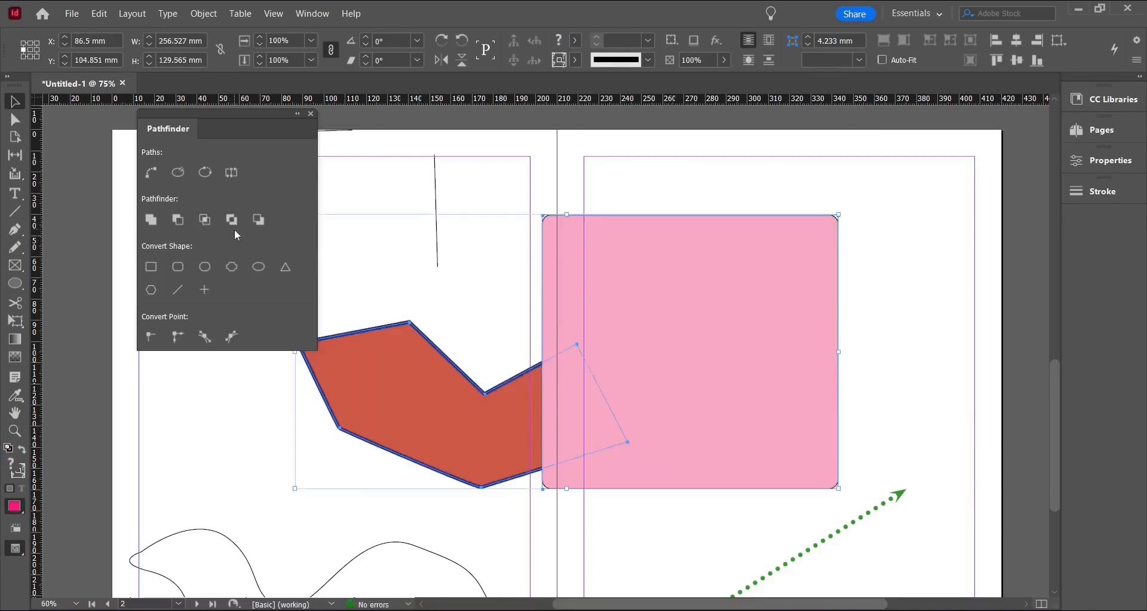
{"action": "left_click", "coordinate": [232, 220]}
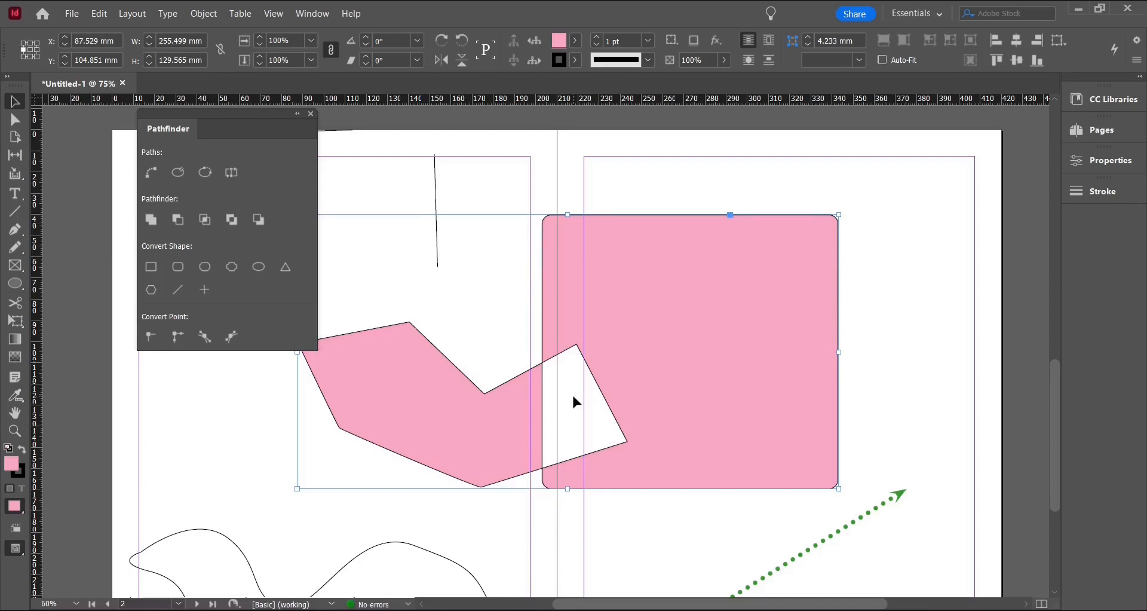
{"action": "left_click", "coordinate": [366, 336]}
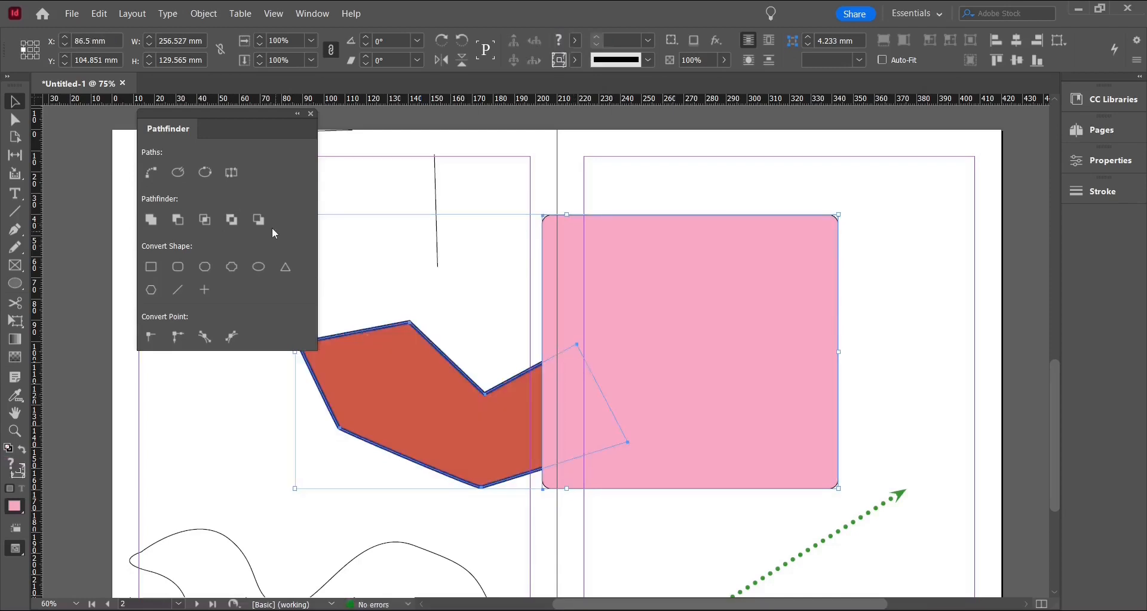
Cut the red polygon's shape out of the pink rectangle with Pathfinder Minus Back, and reposition the Pathfinder panel.
{"action": "left_click", "coordinate": [259, 219]}
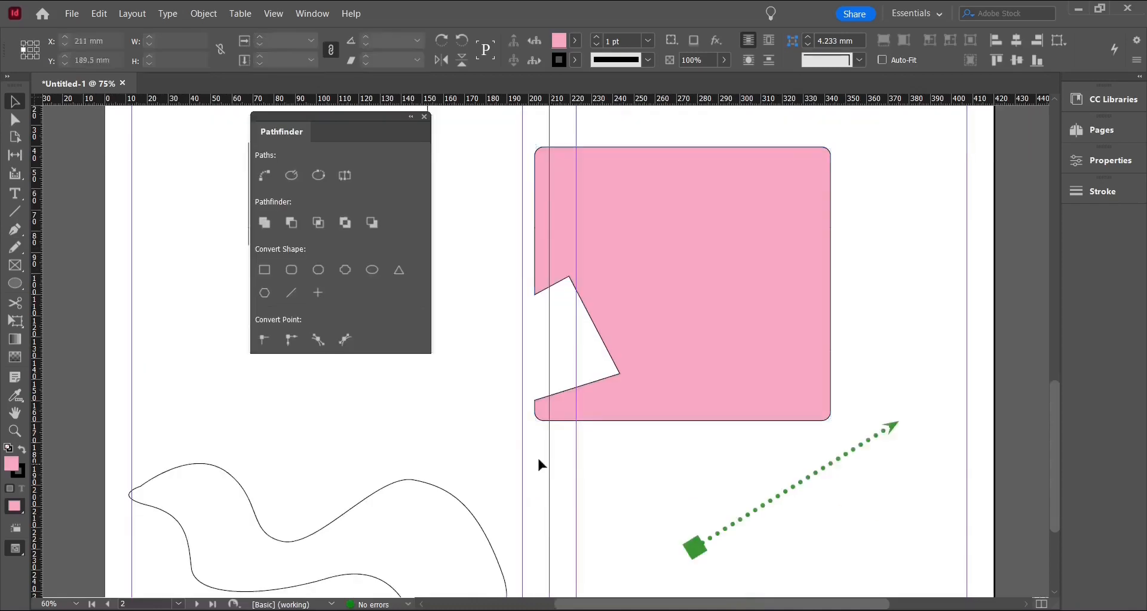
{"action": "left_click_drag", "start_coordinate": [277, 130], "coordinate": [239, 162]}
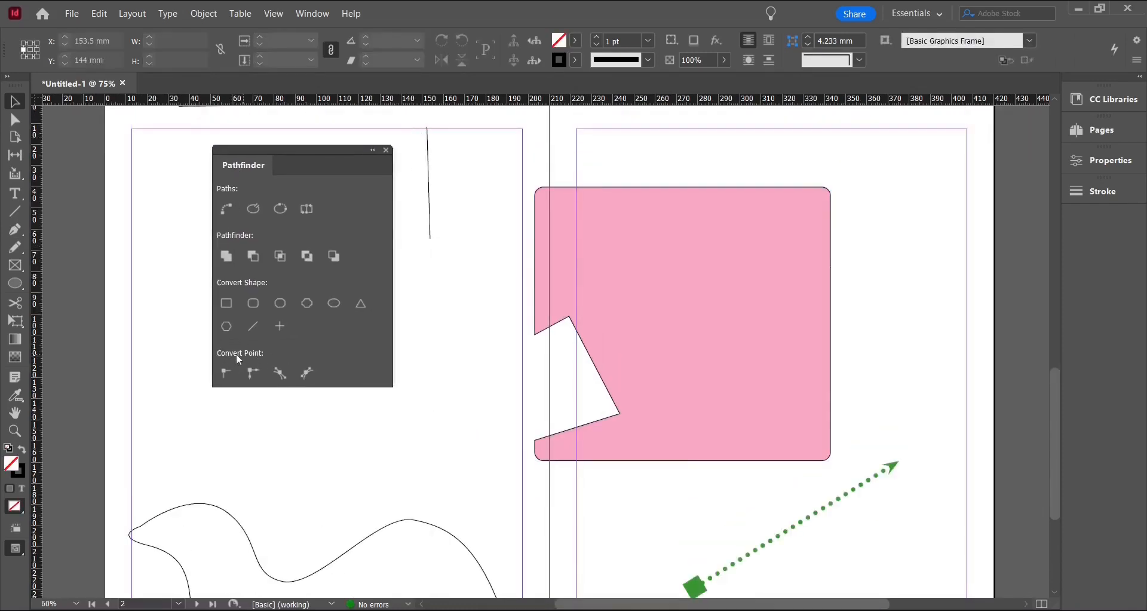
Convert the anchor point at the wavy closed path's upper-right peak to a plain point with the Pathfinder's point conversion.
{"action": "scroll", "coordinate": [314, 413], "scroll_direction": "down", "scroll_amount": 2}
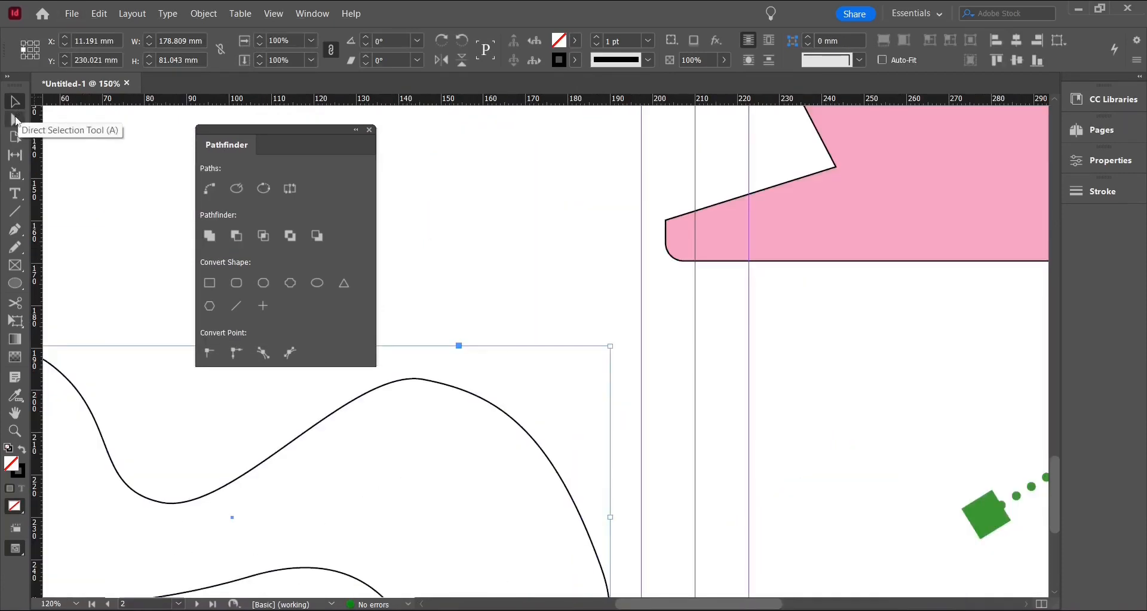
{"action": "left_click", "coordinate": [15, 120]}
{"action": "left_click", "coordinate": [427, 388]}
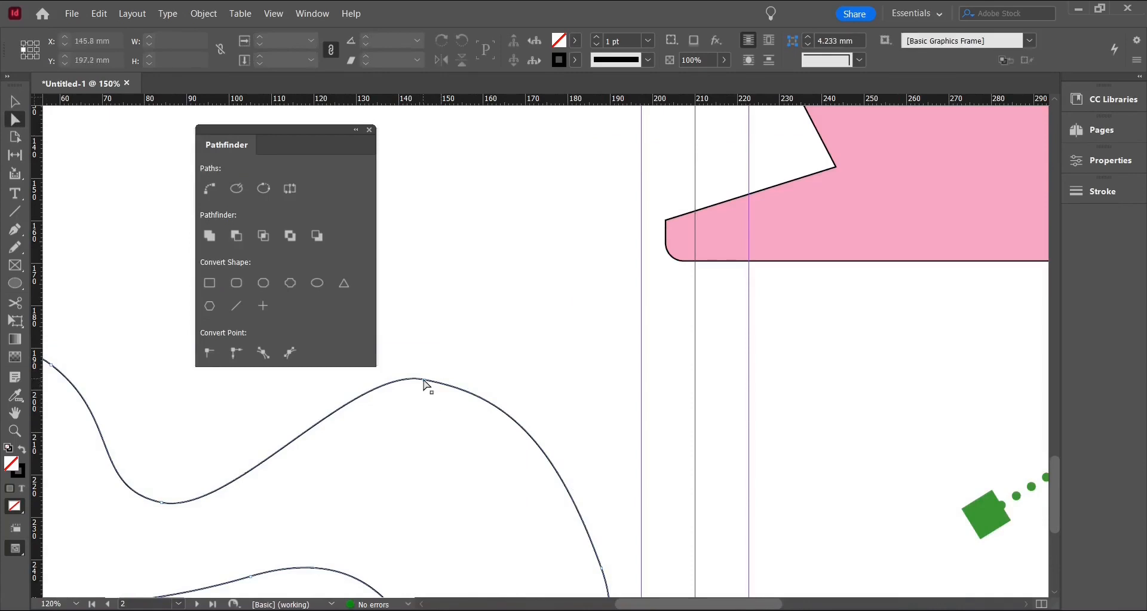
{"action": "left_click", "coordinate": [424, 381]}
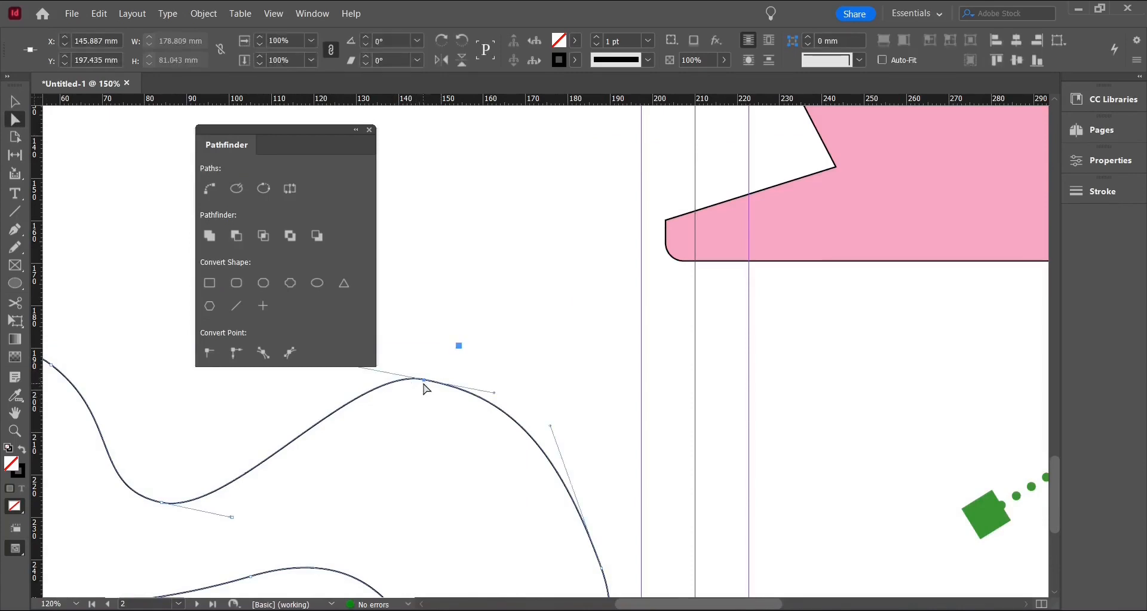
{"action": "left_click_drag", "start_coordinate": [221, 133], "coordinate": [177, 123]}
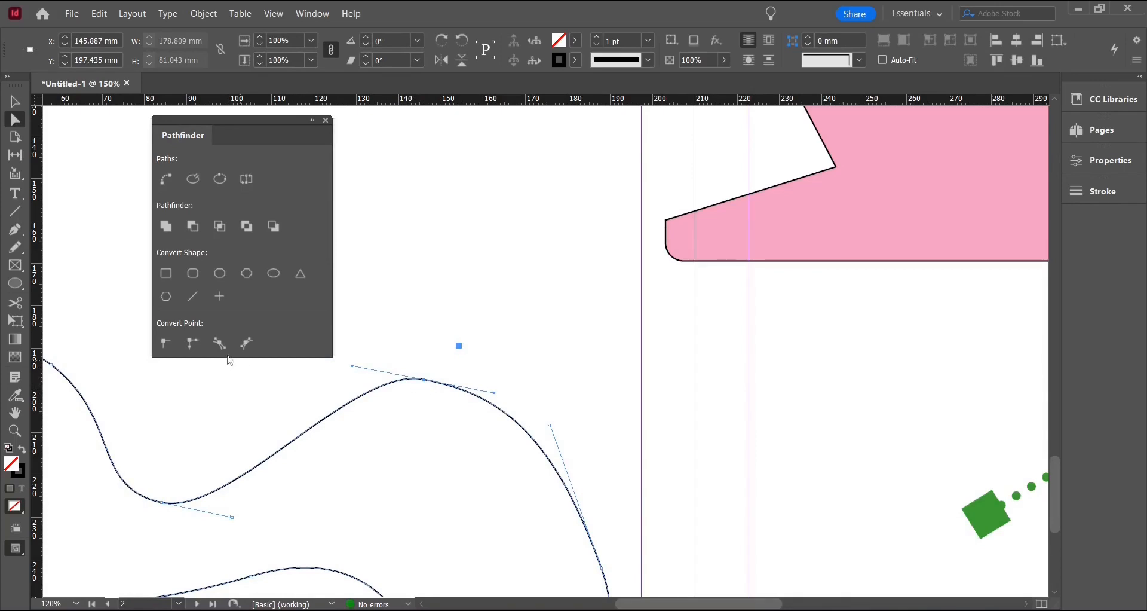
{"action": "left_click", "coordinate": [165, 343]}
Convert the two anchor points on the wavy path's lower edge, near X 105 mm and X 147 mm, to points without direction handles.
{"action": "scroll", "coordinate": [430, 385], "scroll_direction": "down", "scroll_amount": 1}
{"action": "scroll", "coordinate": [430, 386], "scroll_direction": "down", "scroll_amount": 2}
{"action": "left_click", "coordinate": [280, 464]}
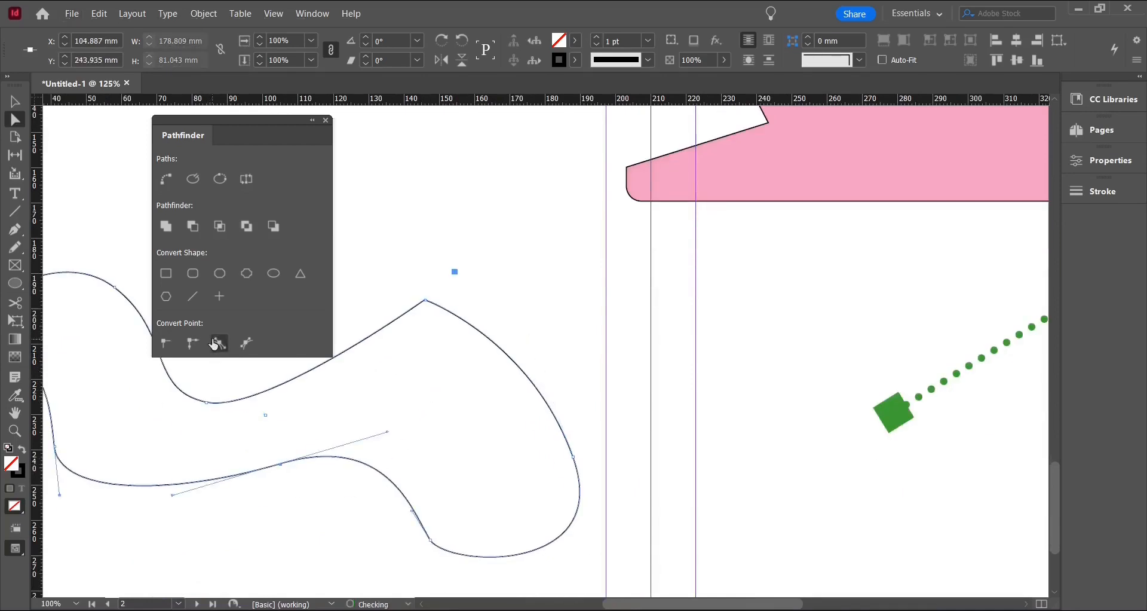
{"action": "left_click", "coordinate": [192, 343]}
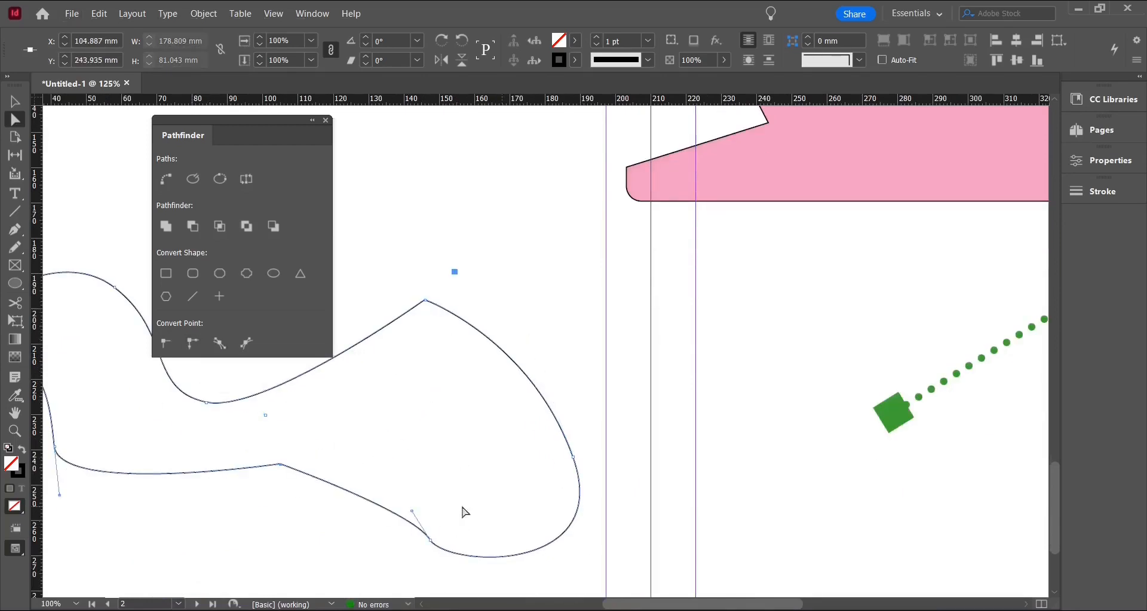
{"action": "left_click", "coordinate": [430, 540]}
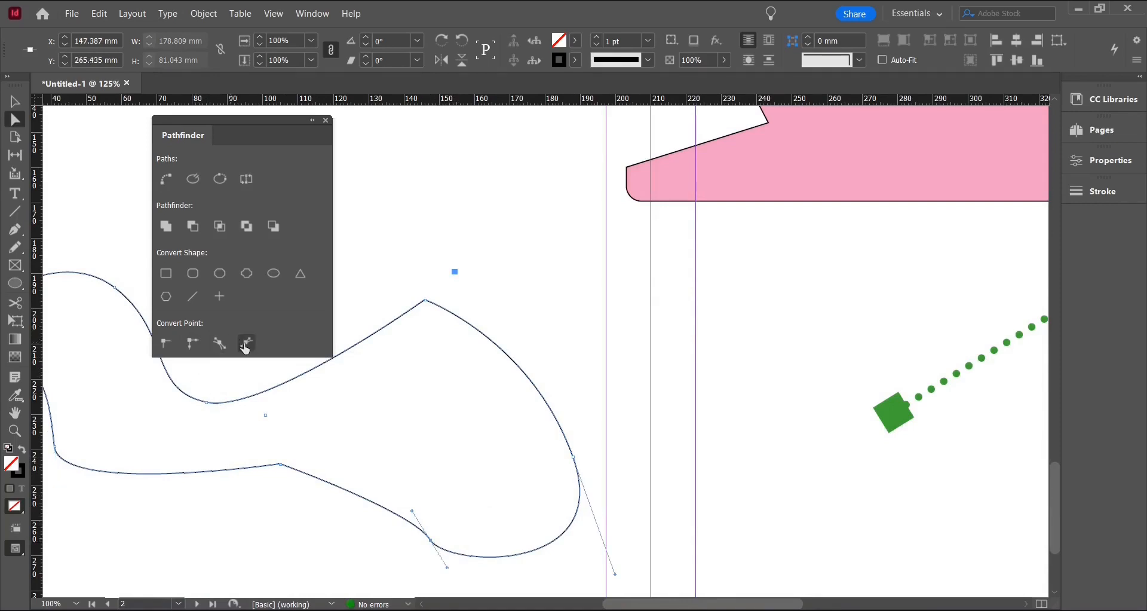
{"action": "left_click", "coordinate": [166, 342]}
Convert the same two lower-edge anchor points of the wavy path to smooth points and deselect the path.
{"action": "scroll", "coordinate": [420, 484], "scroll_direction": "left", "scroll_amount": 4}
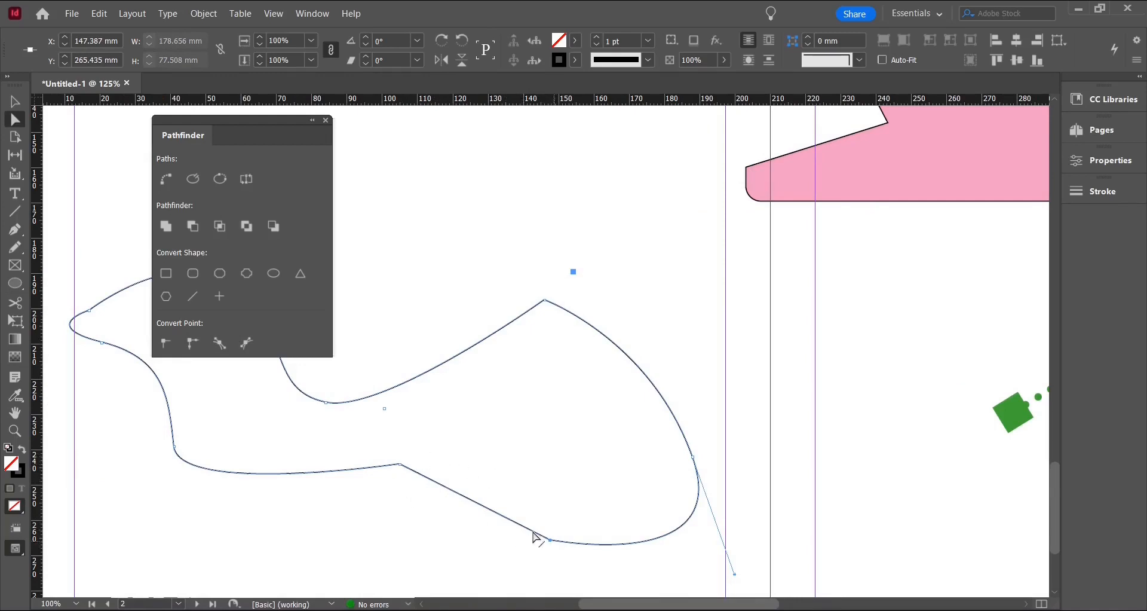
{"action": "scroll", "coordinate": [402, 511], "scroll_direction": "up", "scroll_amount": 1}
{"action": "left_click", "coordinate": [401, 505]}
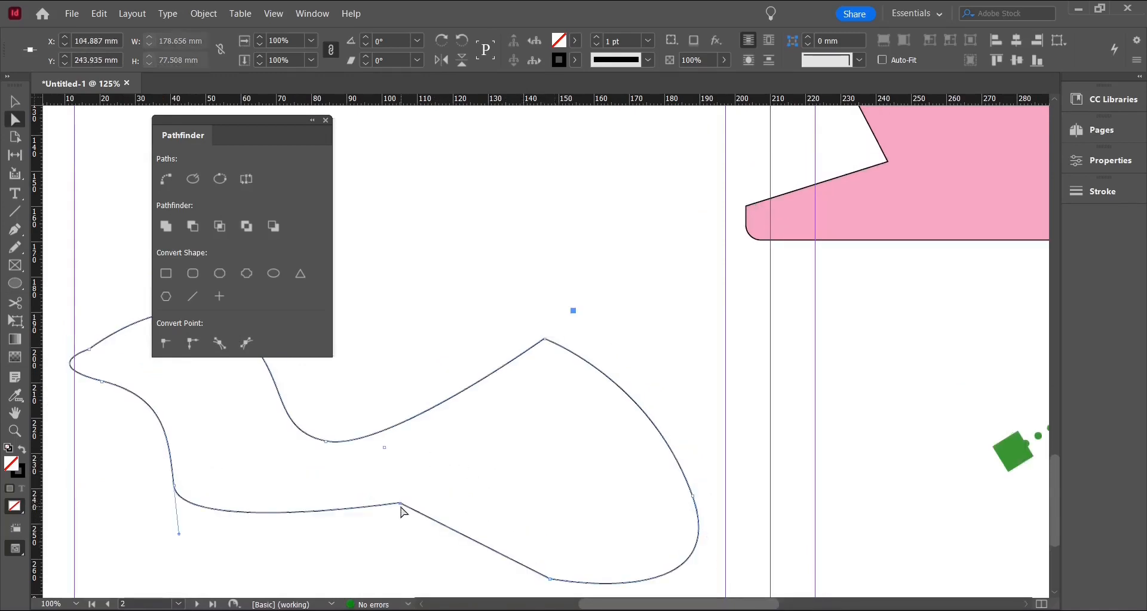
{"action": "left_click", "coordinate": [221, 344]}
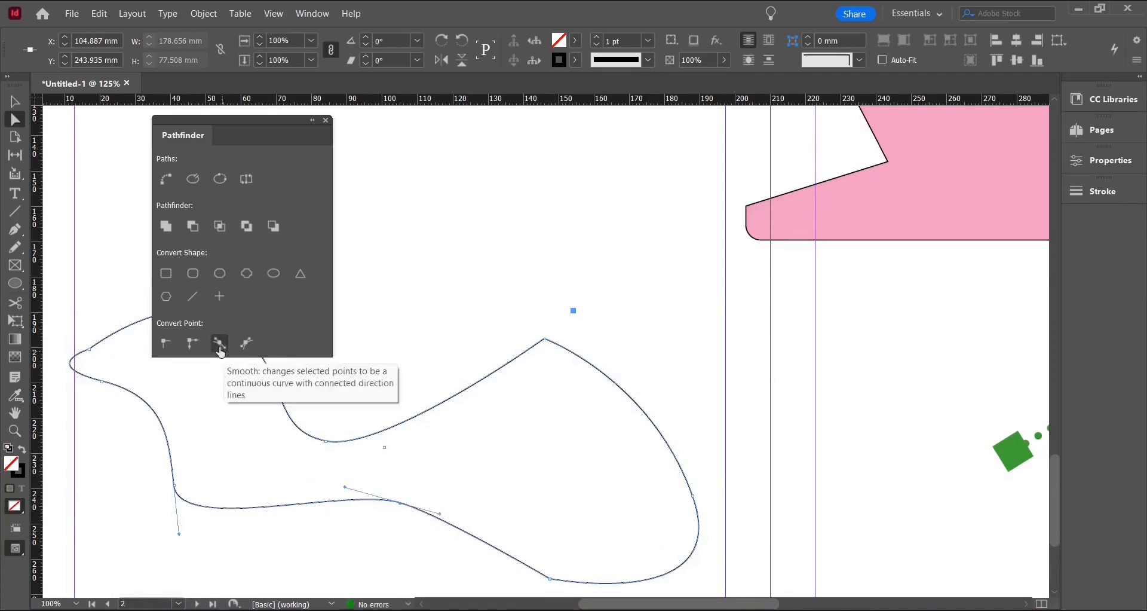
{"action": "left_click", "coordinate": [551, 579]}
{"action": "left_click", "coordinate": [221, 344]}
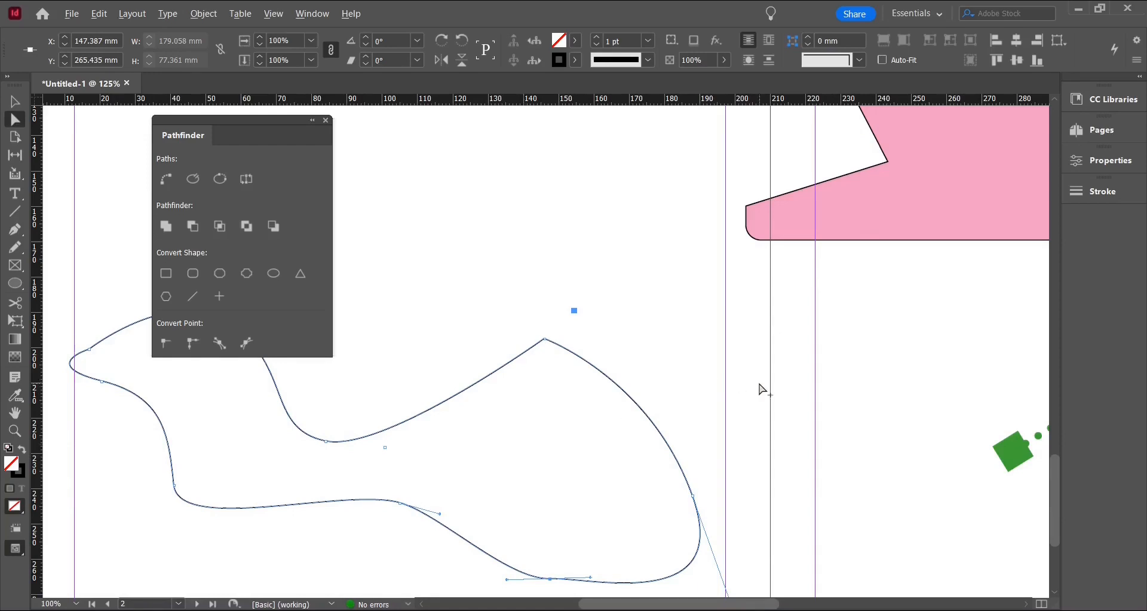
{"action": "scroll", "coordinate": [762, 389], "scroll_direction": "down", "scroll_amount": 1}
{"action": "scroll", "coordinate": [675, 521], "scroll_direction": "down", "scroll_amount": 3}
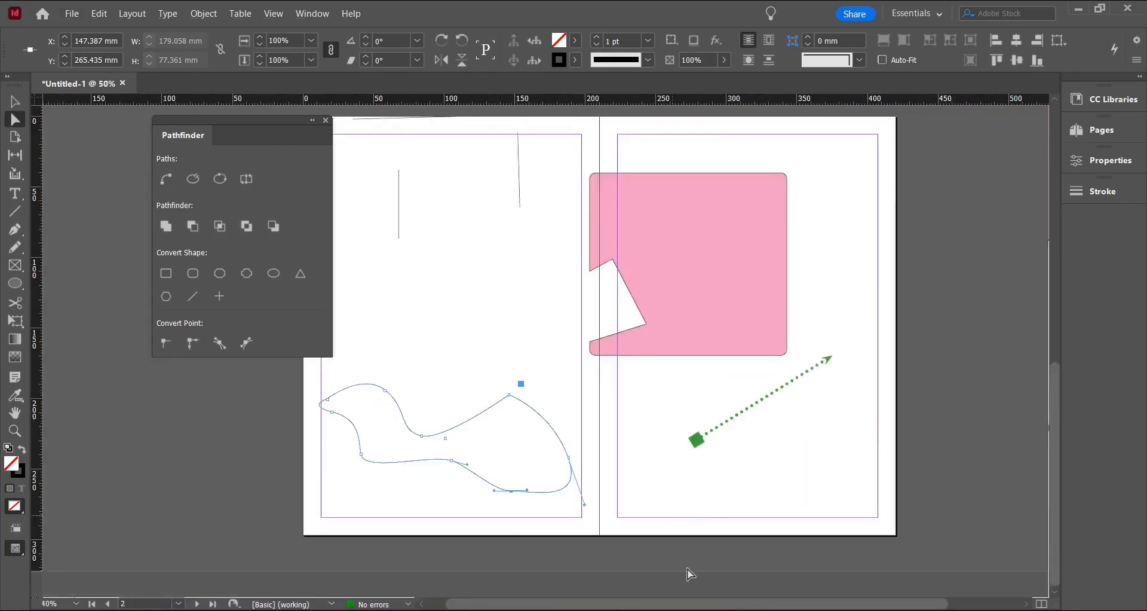
{"action": "left_click_drag", "start_coordinate": [698, 606], "coordinate": [725, 532]}
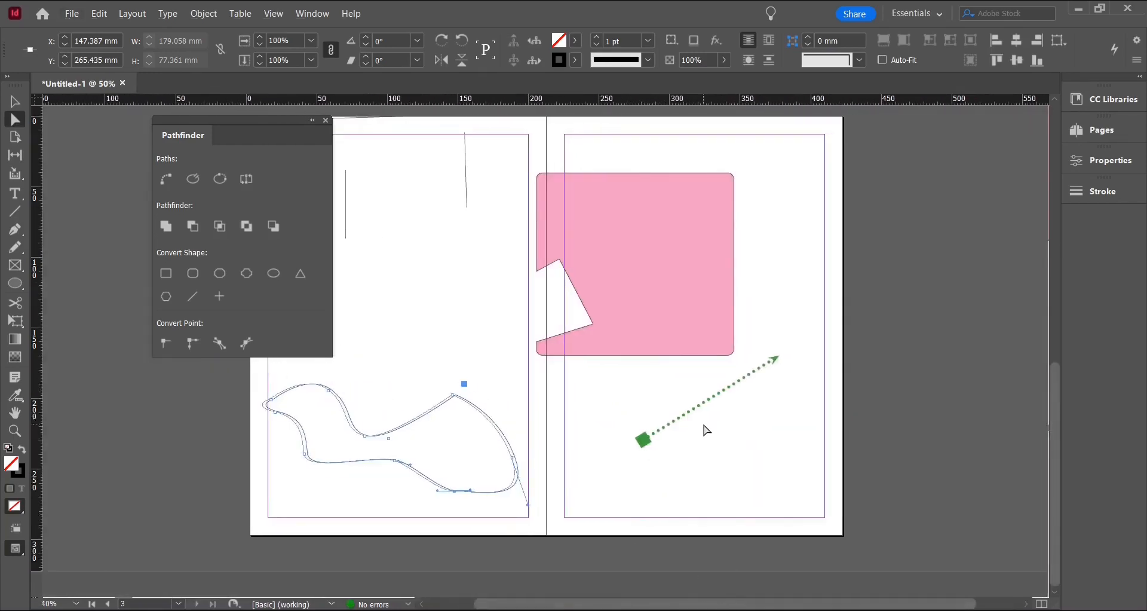
{"action": "left_click", "coordinate": [708, 429]}
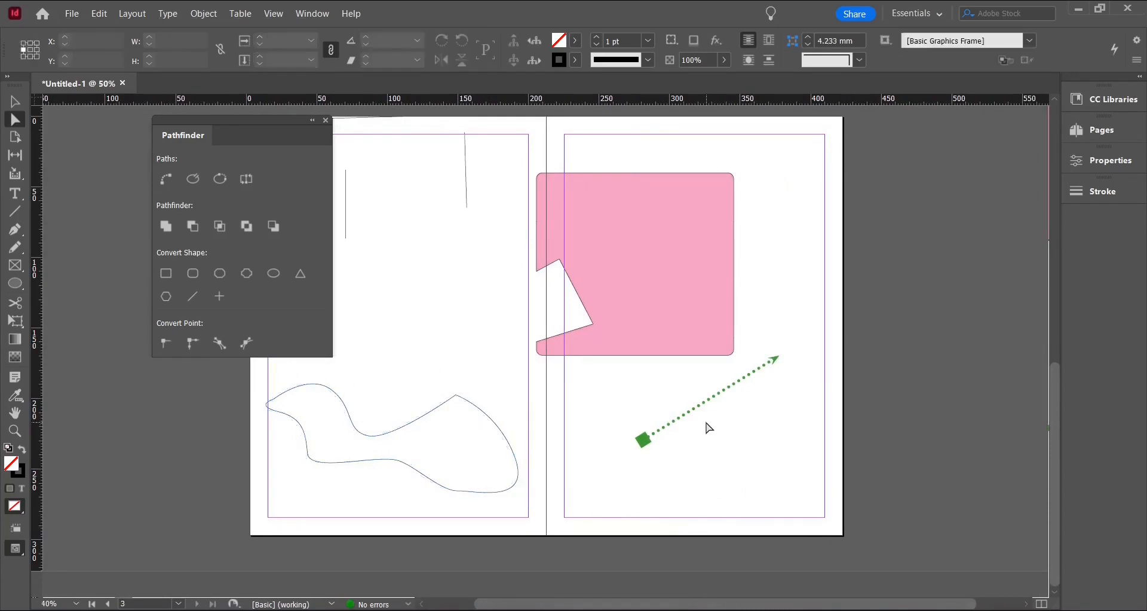